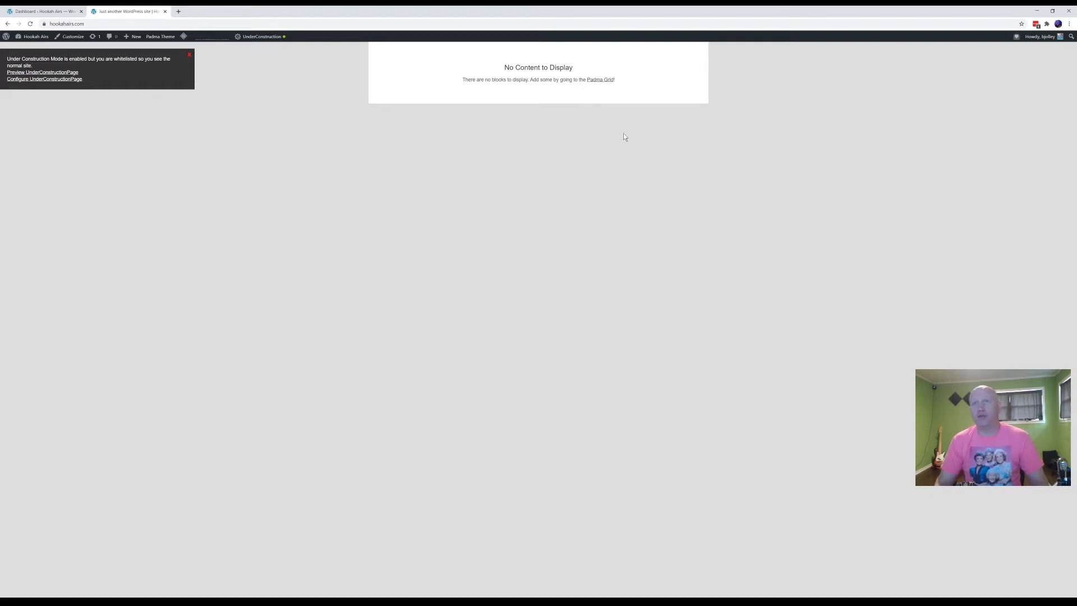
- Review the site's installed plugins and themes in the WordPress admin
left_click(38, 12)
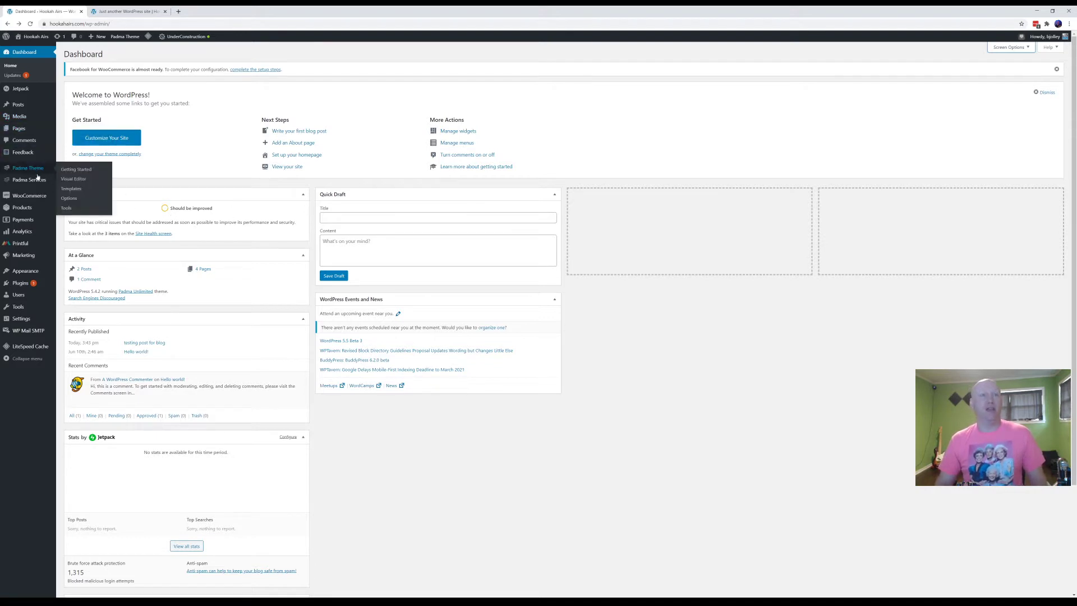
left_click(20, 282)
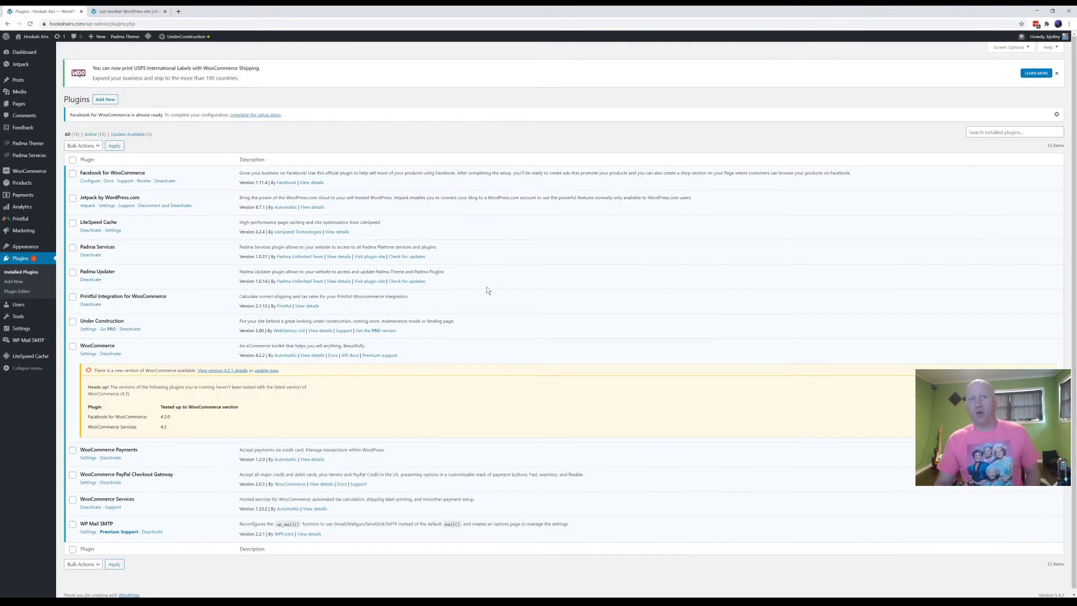
scroll(488, 287, "down", 1)
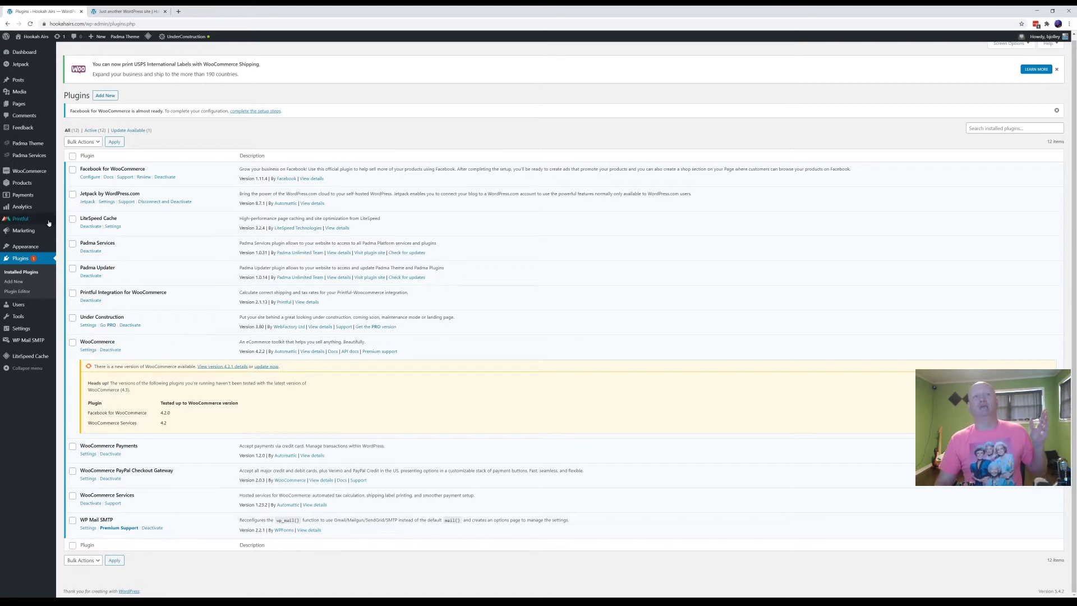
mouse_move(16, 247)
left_click(78, 247)
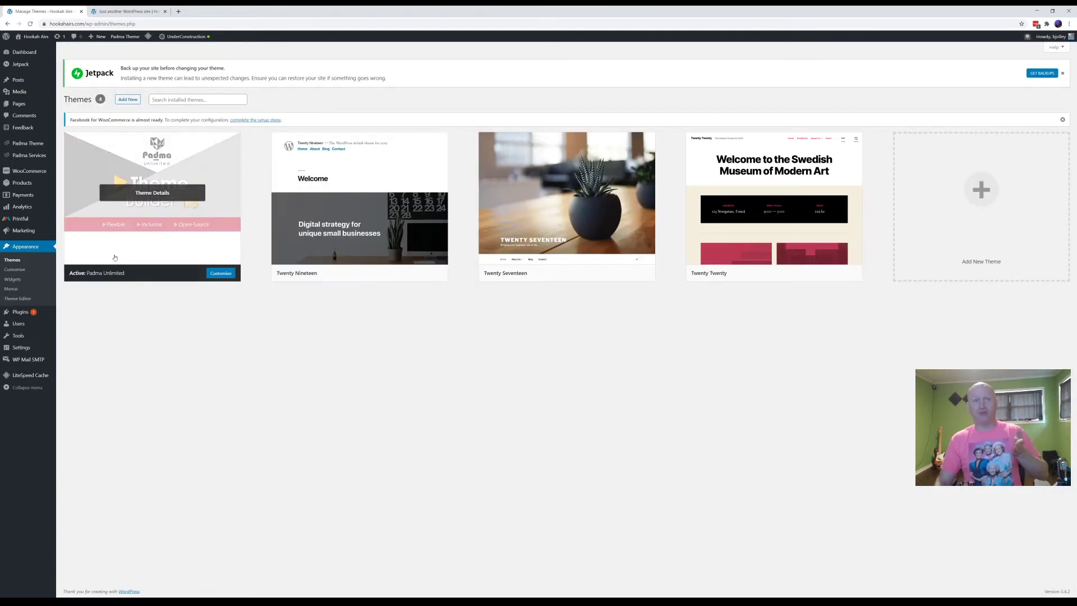
left_click(21, 312)
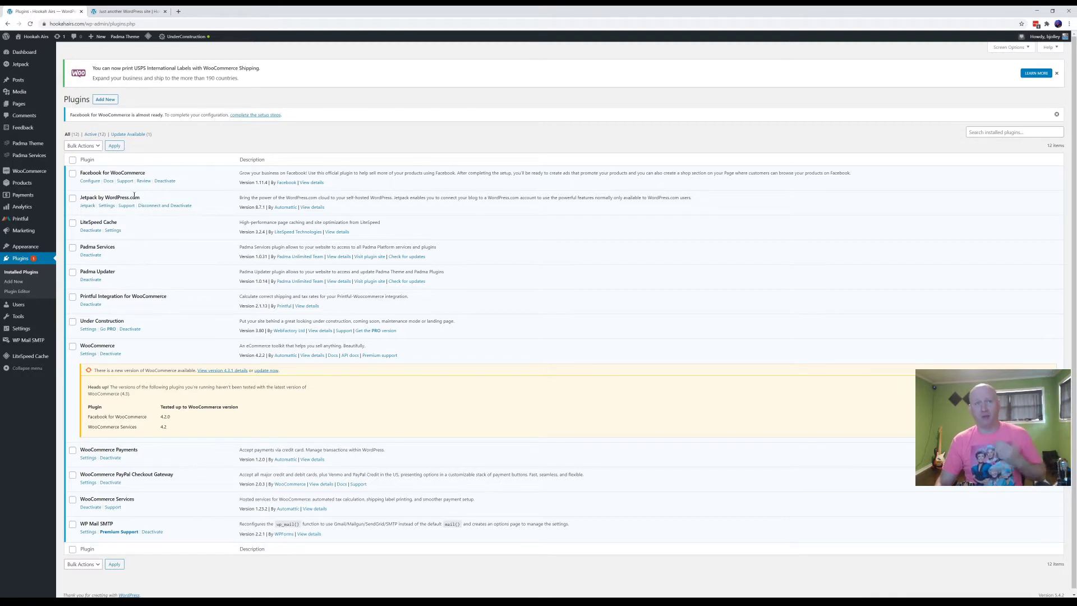
scroll(146, 221, "down", 1)
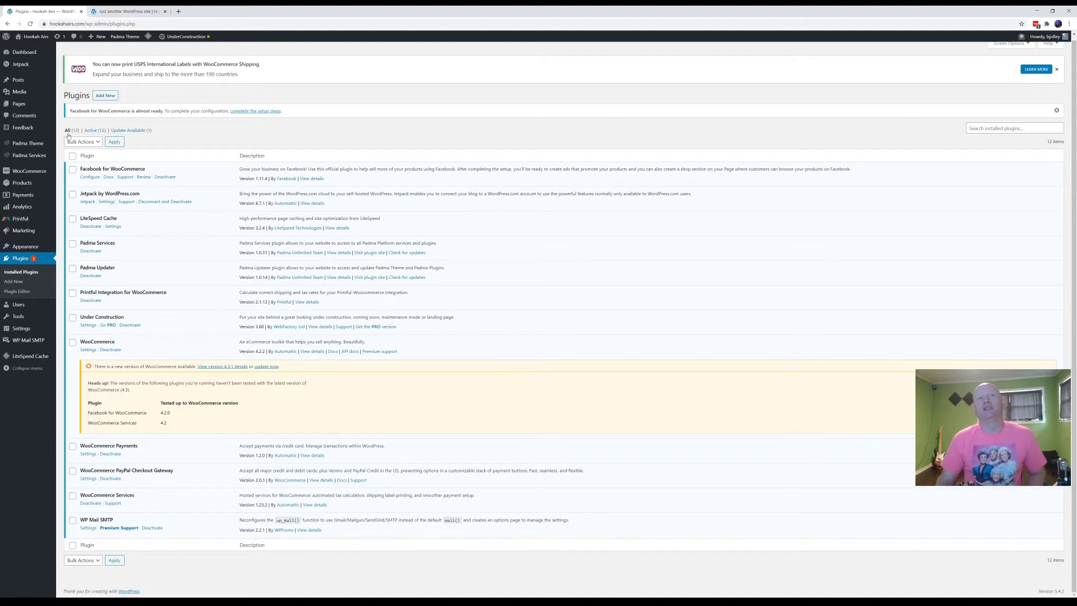
mouse_move(29, 144)
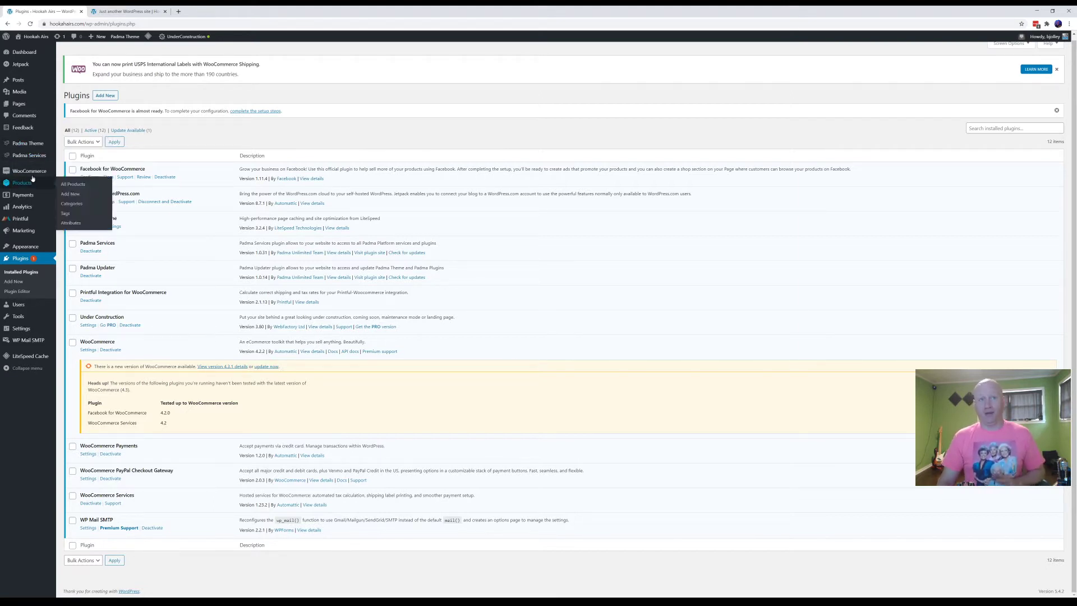
- Create a new page with the title "Hookah Aires"
left_click(20, 107)
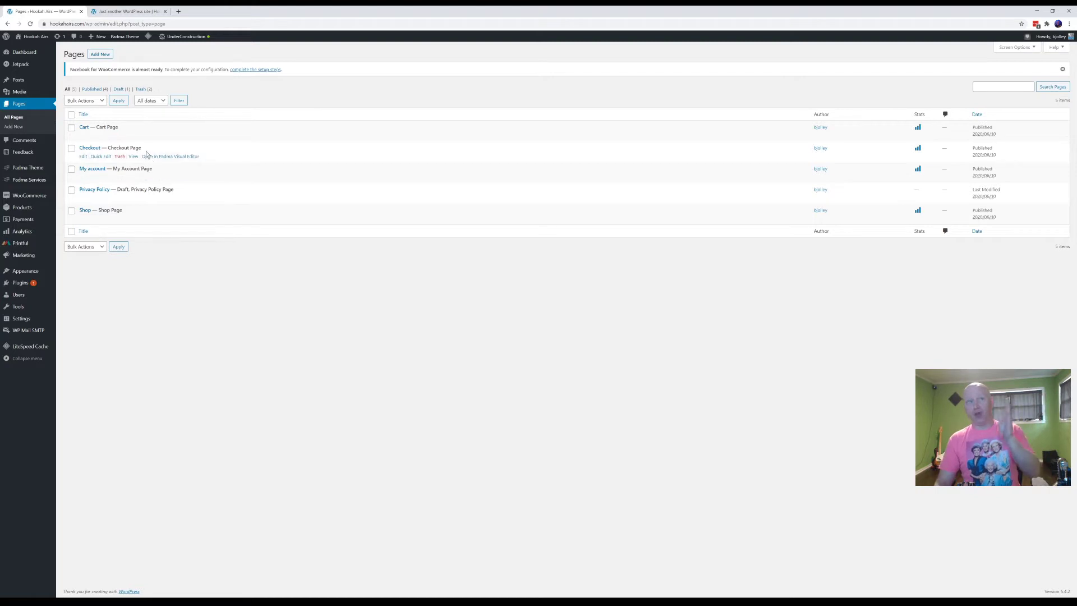
left_click(97, 55)
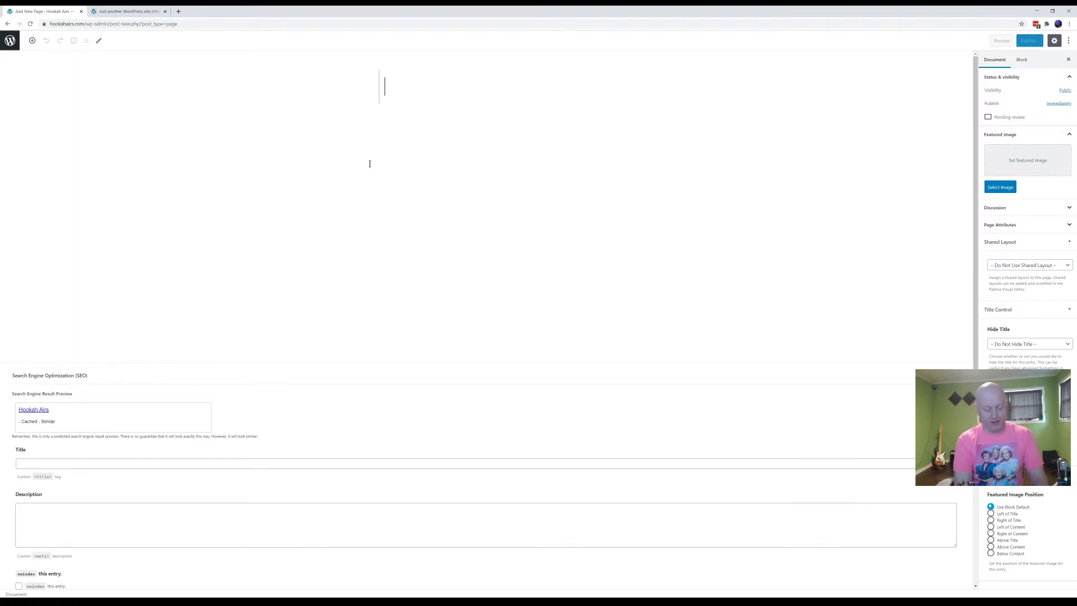
type("Hookah A")
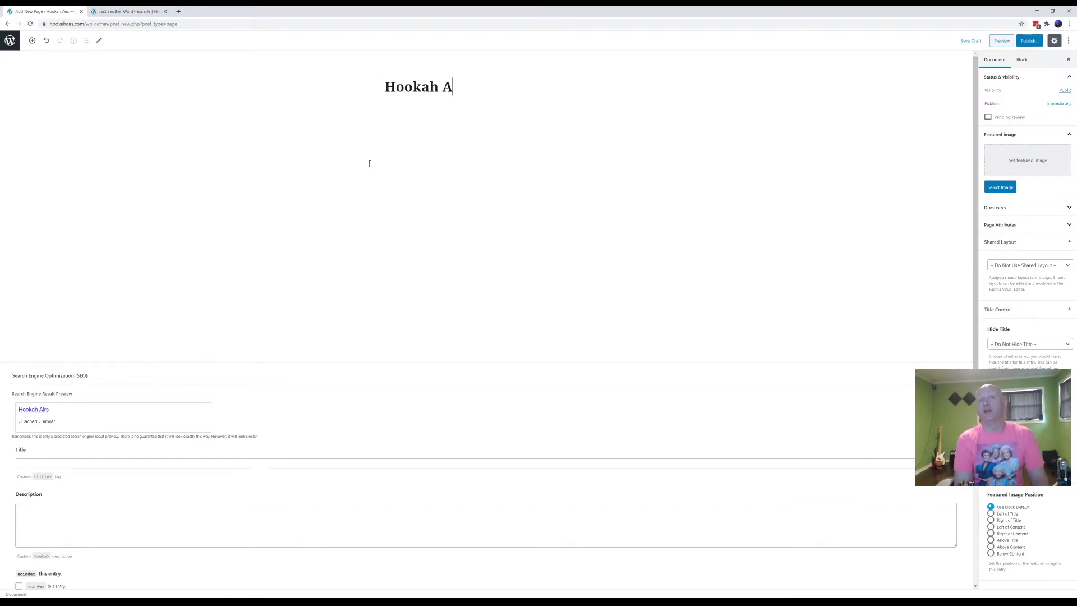
type("ires")
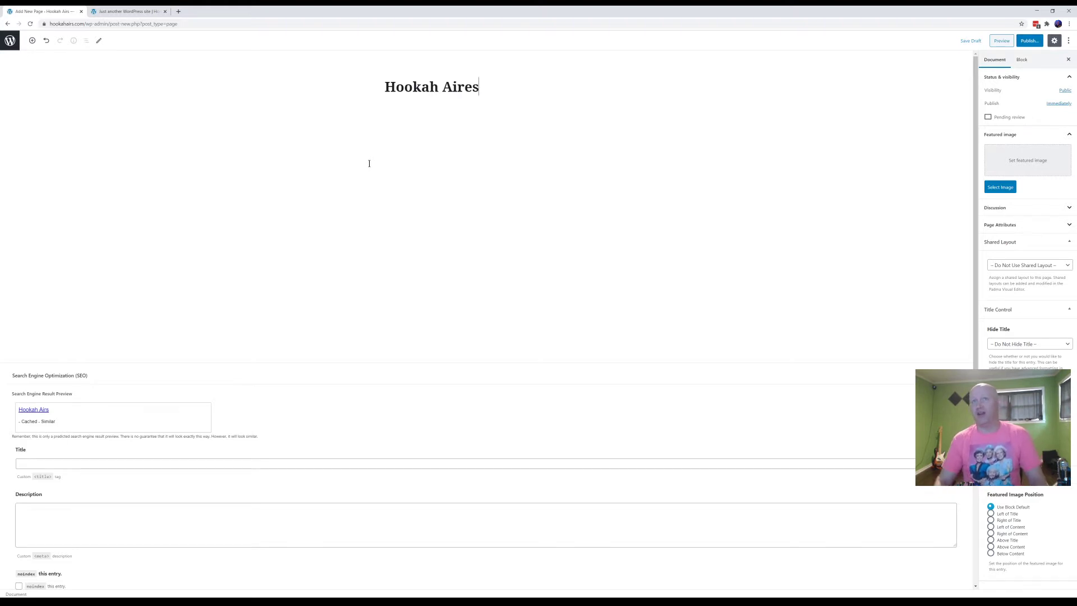
key("Return")
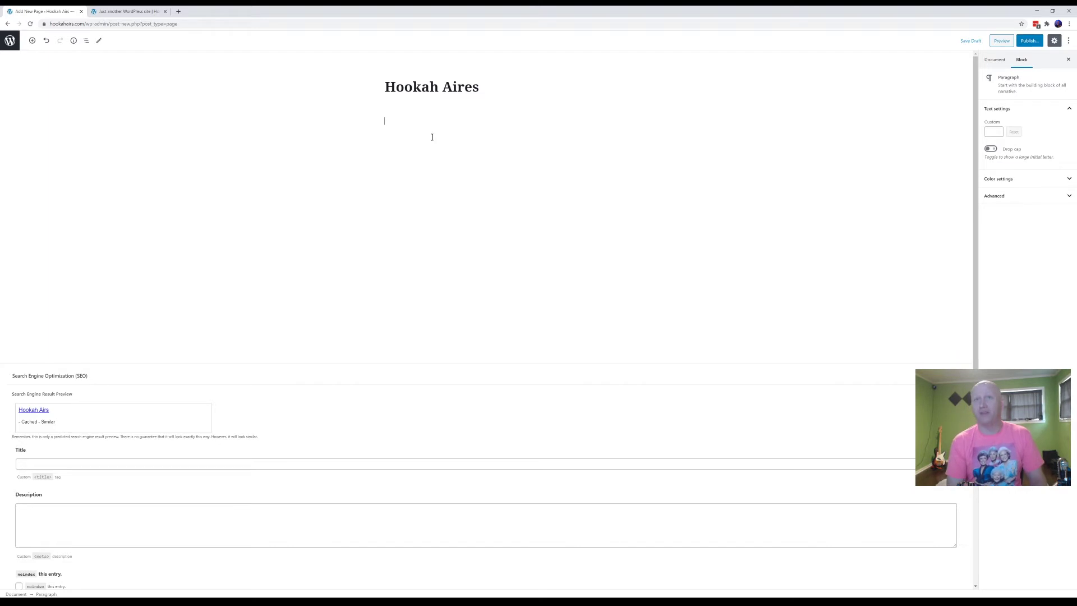
- Insert a WooCommerce Best Selling Products block in the Hookah Aires page body and publish the page
type("/")
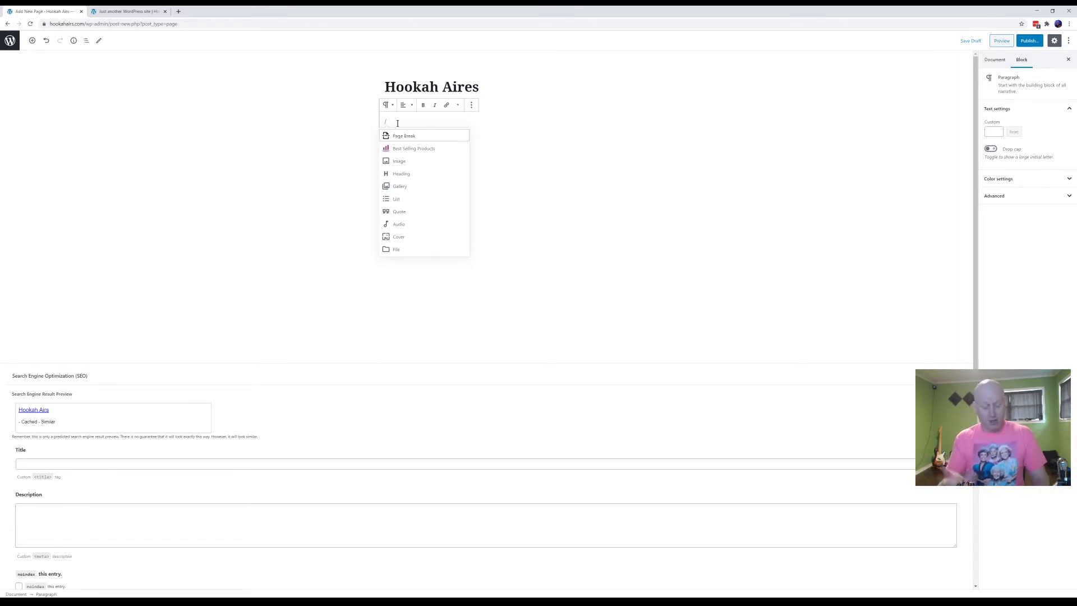
type("woo")
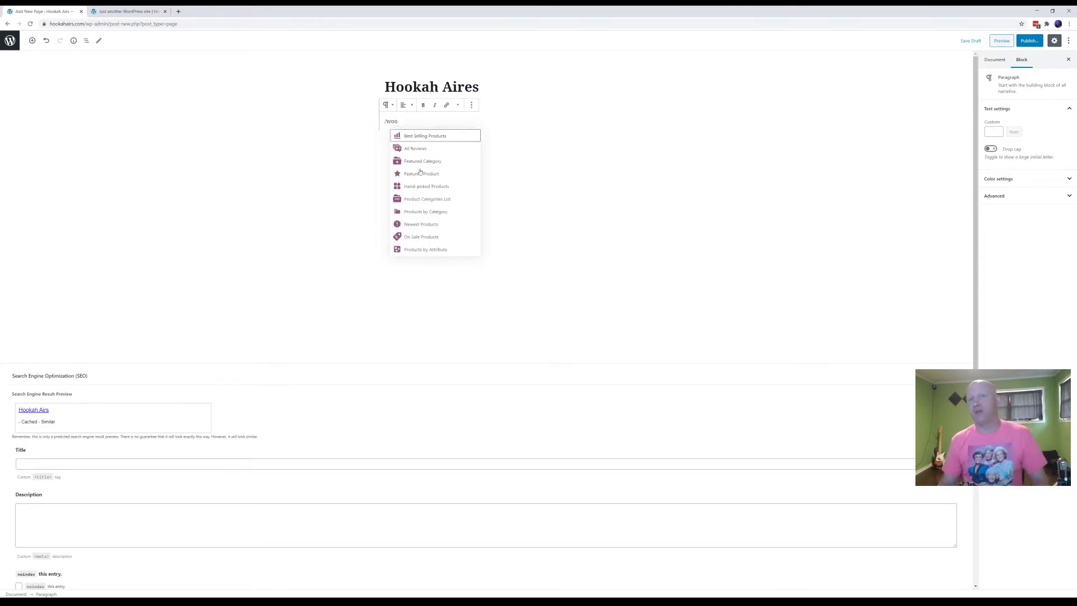
left_click(432, 141)
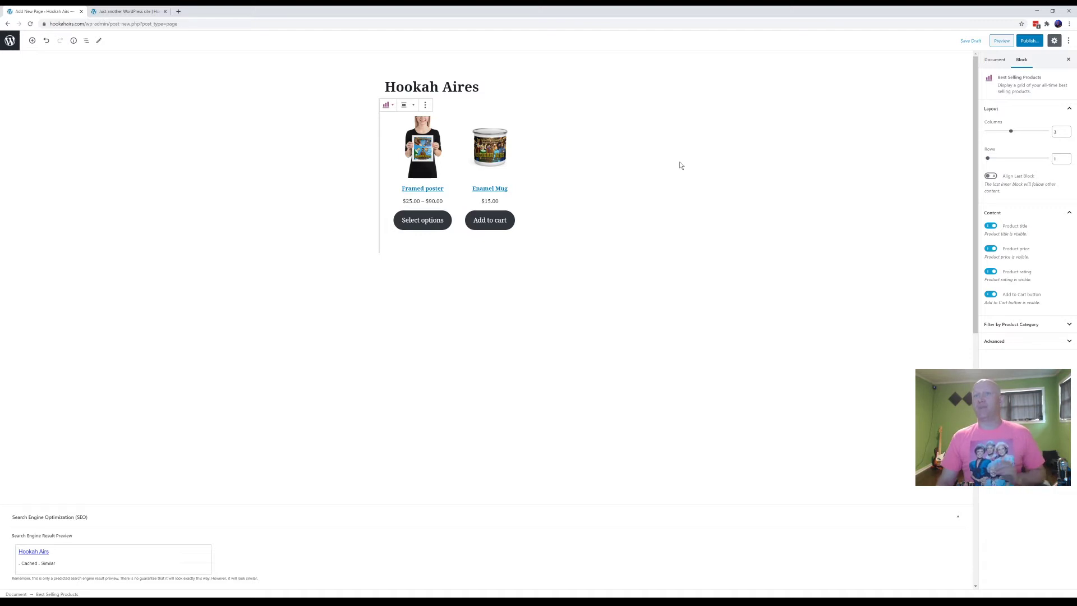
left_click(1030, 42)
left_click(1031, 44)
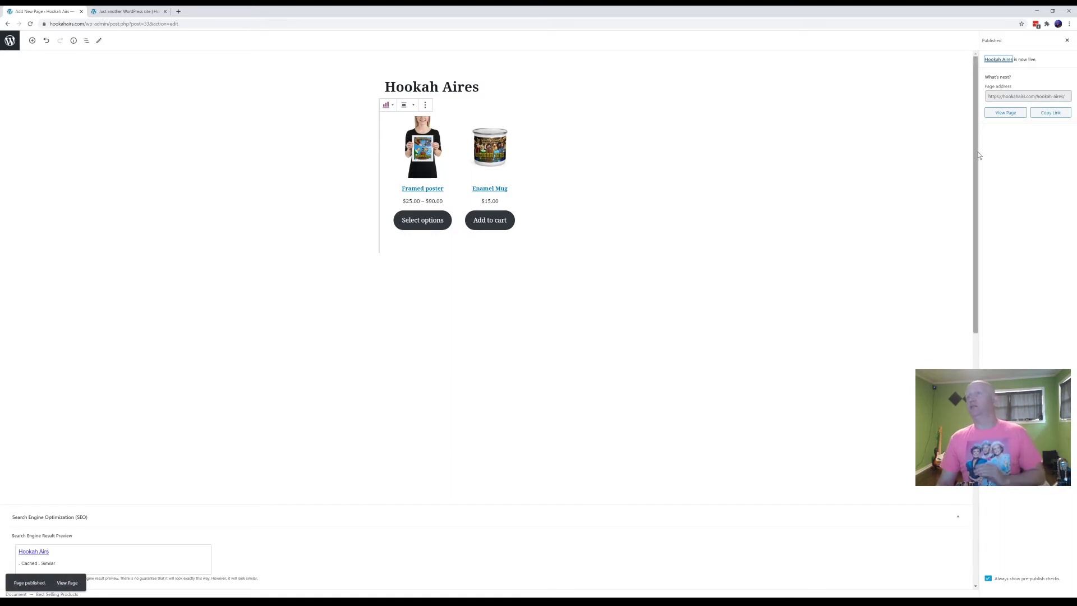
- Create another new page titled "Posts" with an empty body and publish it
left_click(10, 45)
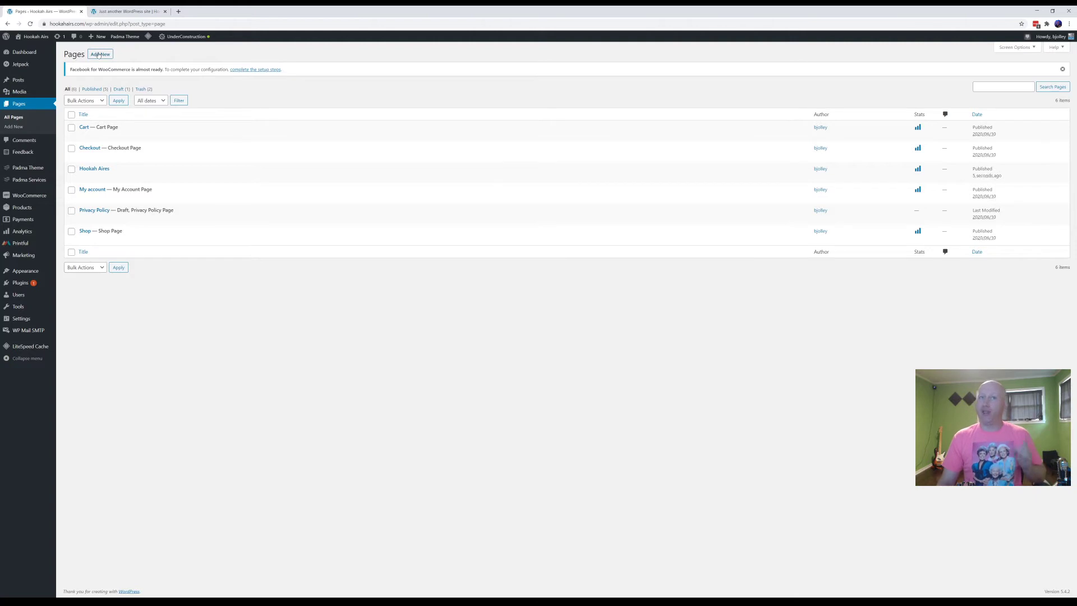
left_click(99, 54)
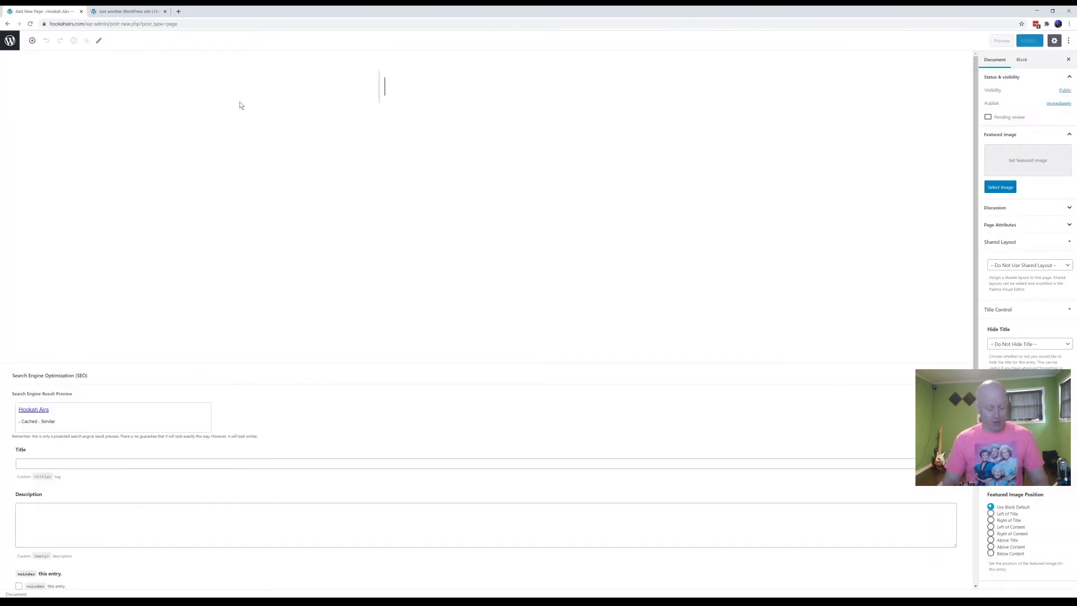
type("Posts")
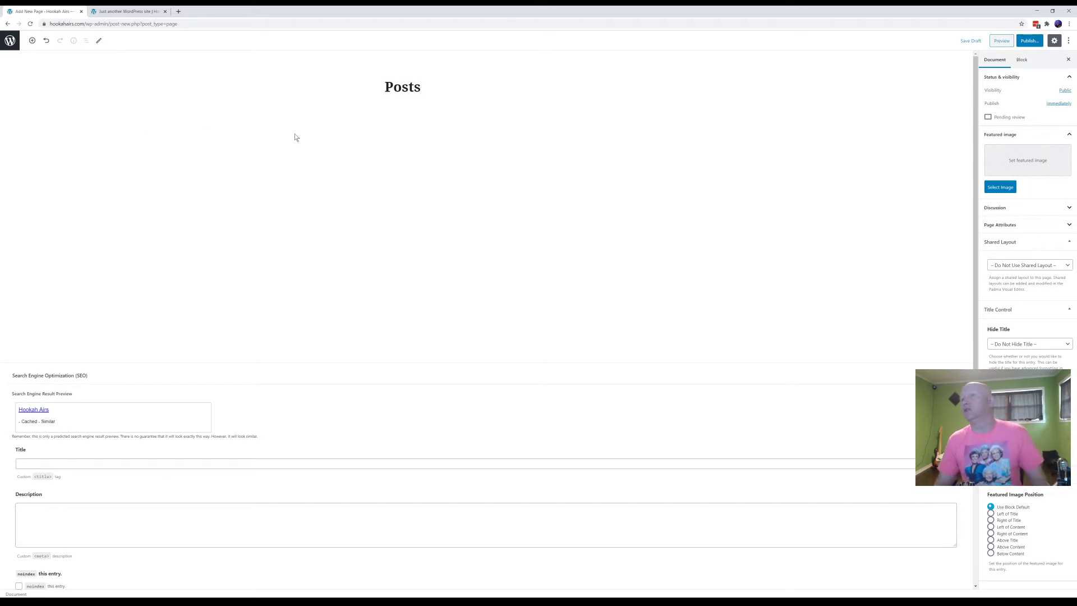
key("Return")
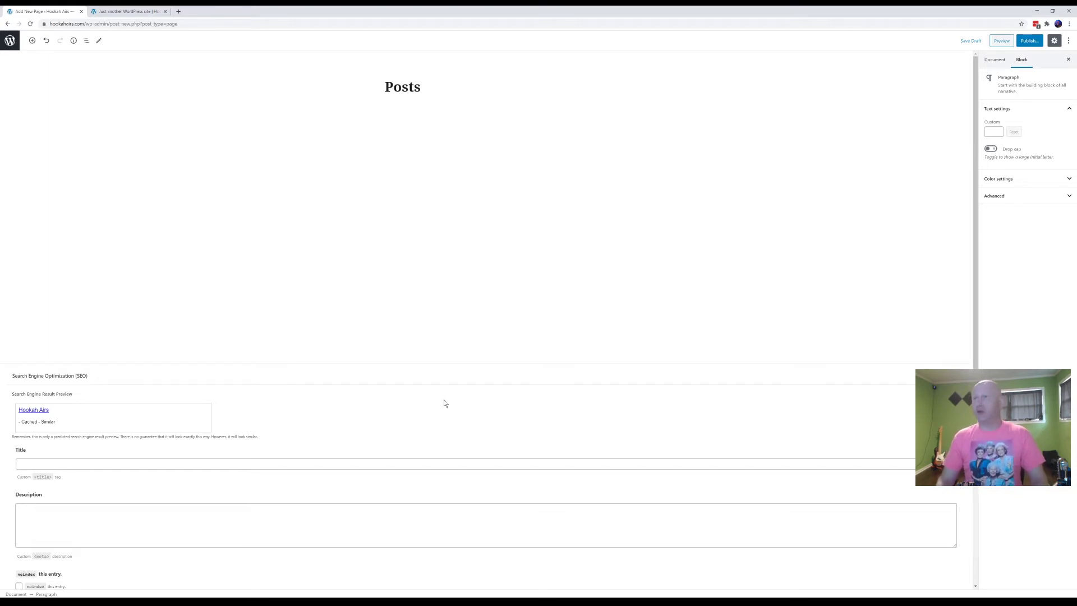
scroll(401, 464, "down", 2)
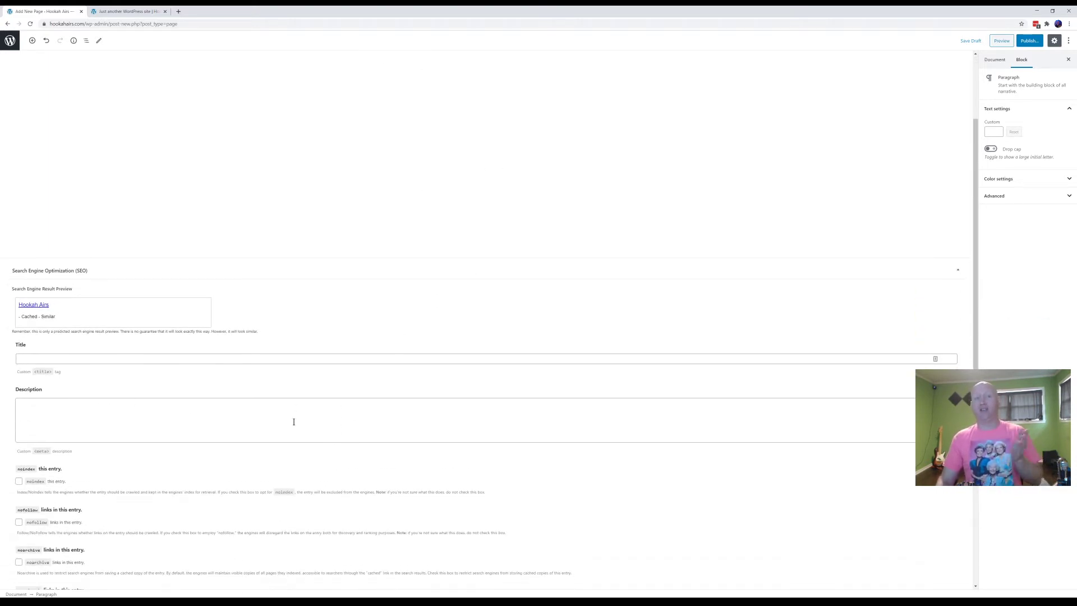
scroll(234, 463, "down", 1)
scroll(338, 379, "up", 3)
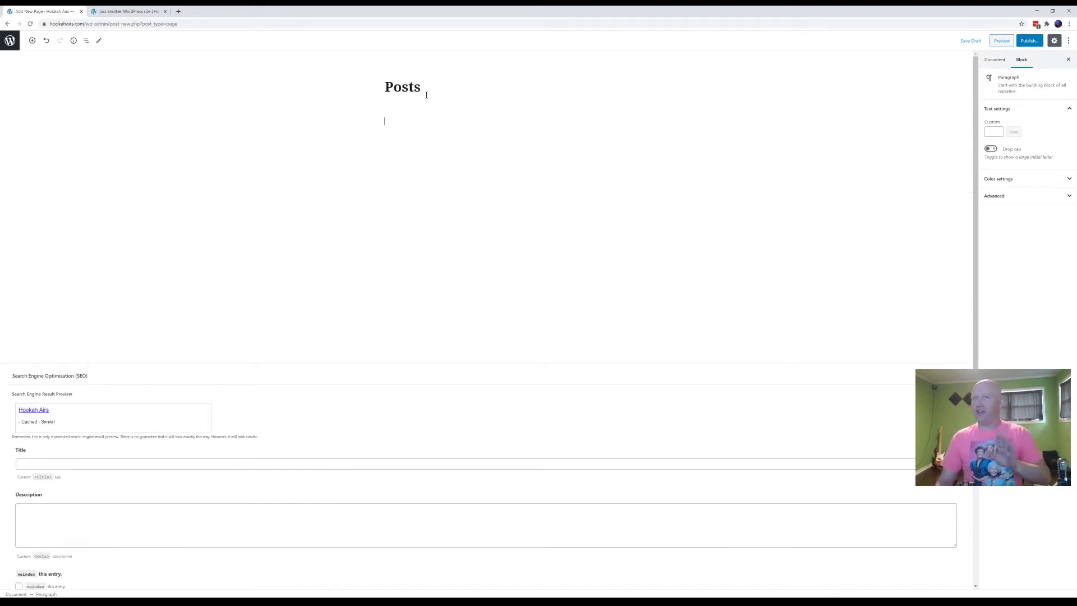
left_click(1028, 41)
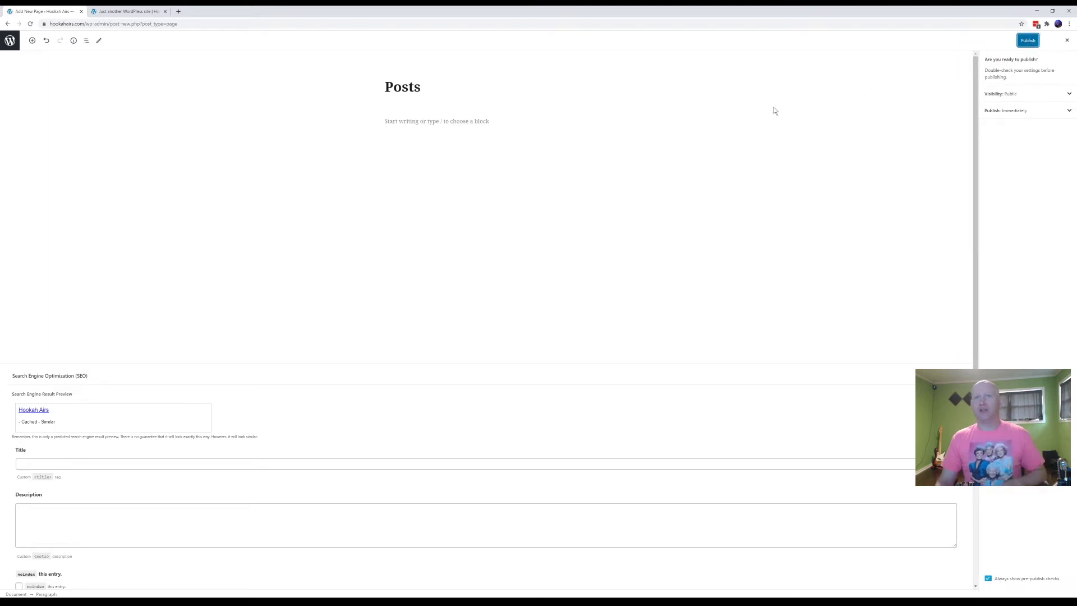
left_click(1025, 41)
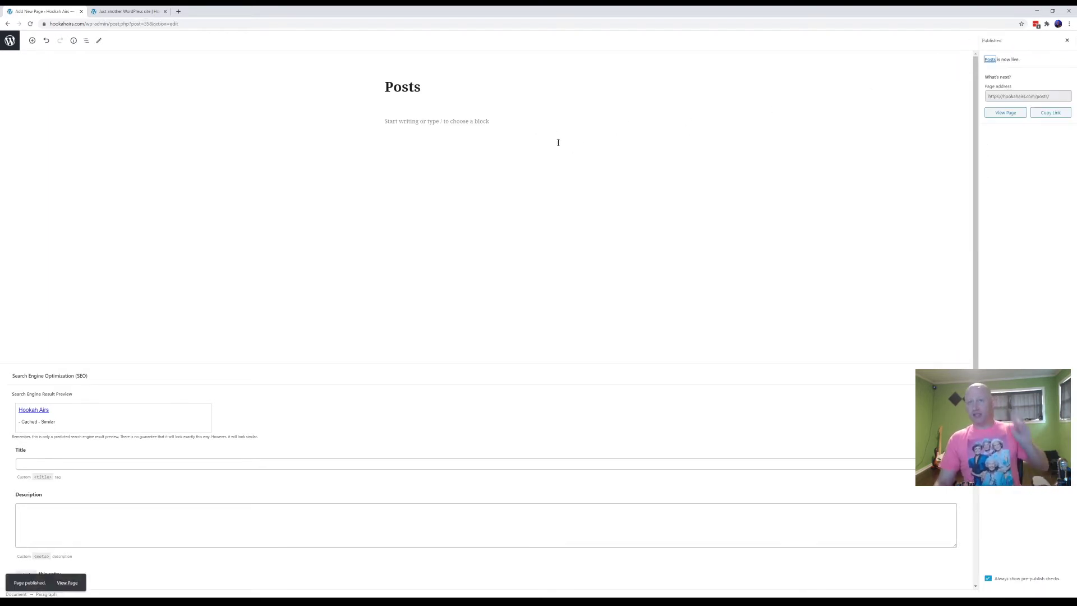
- In the Reading settings, choose a static homepage with Hookah Aires as homepage and Posts as posts page, and save the changes
left_click(10, 40)
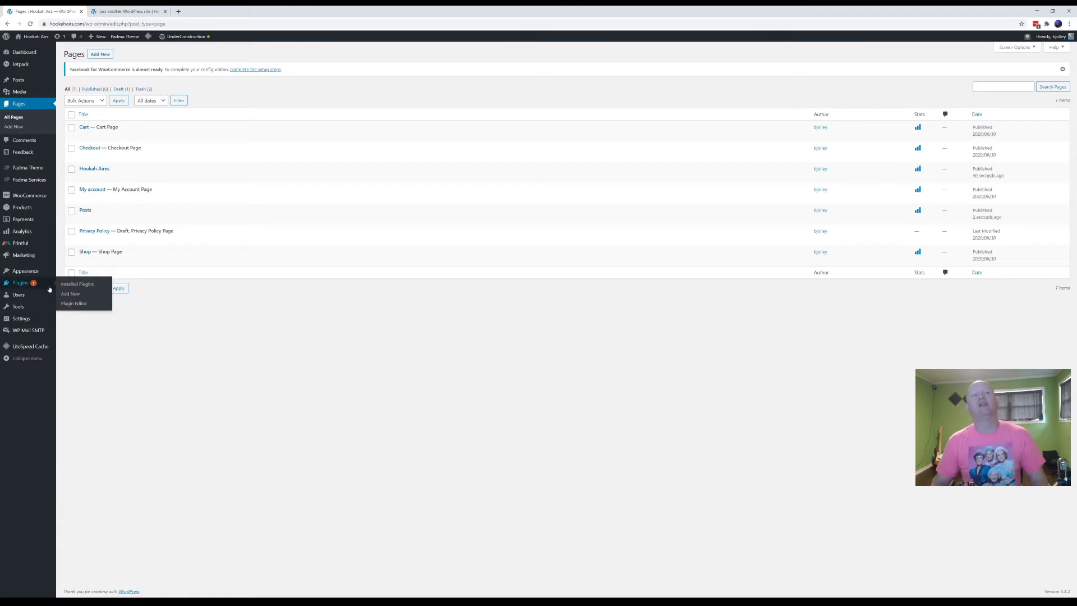
mouse_move(27, 325)
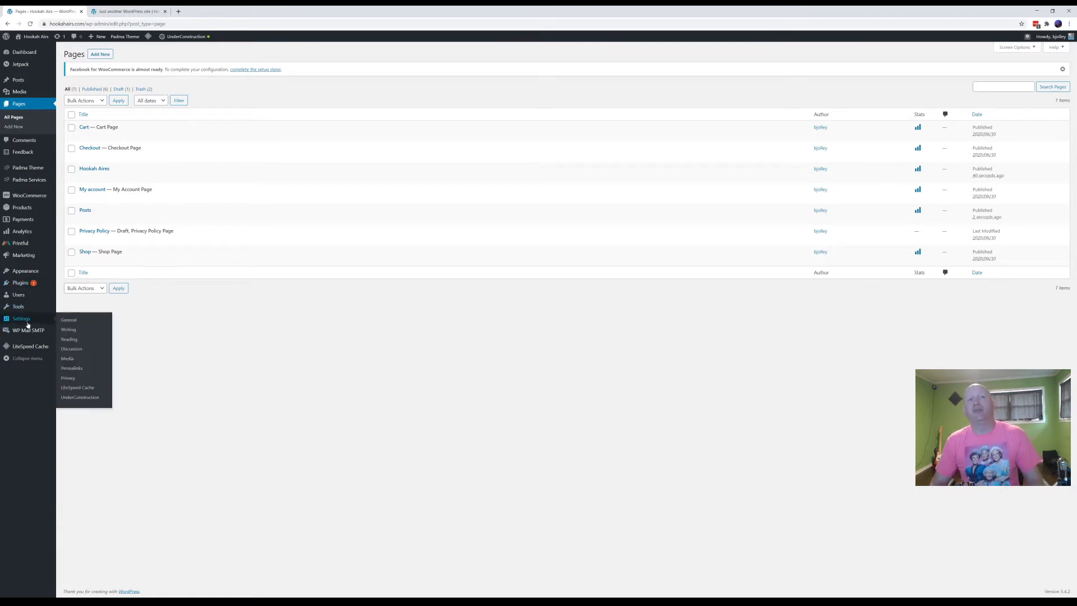
left_click(69, 340)
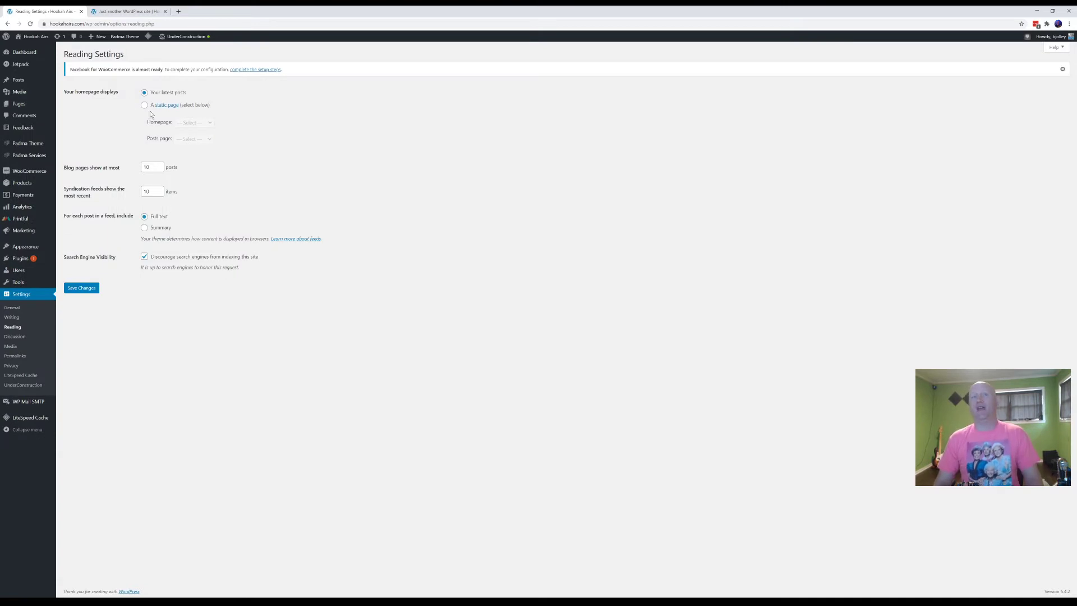
left_click(145, 107)
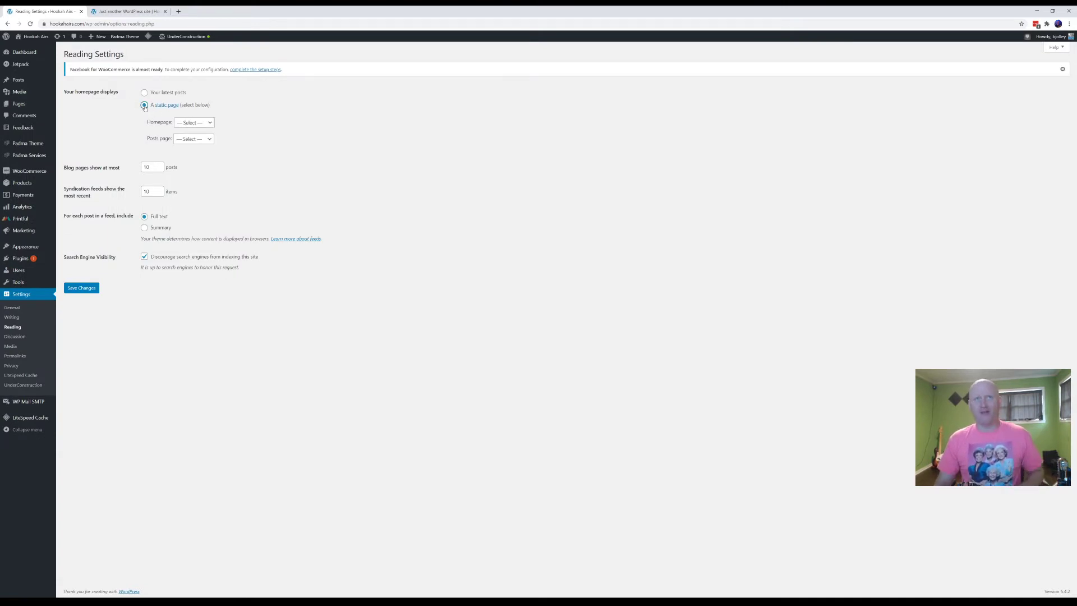
left_click(210, 123)
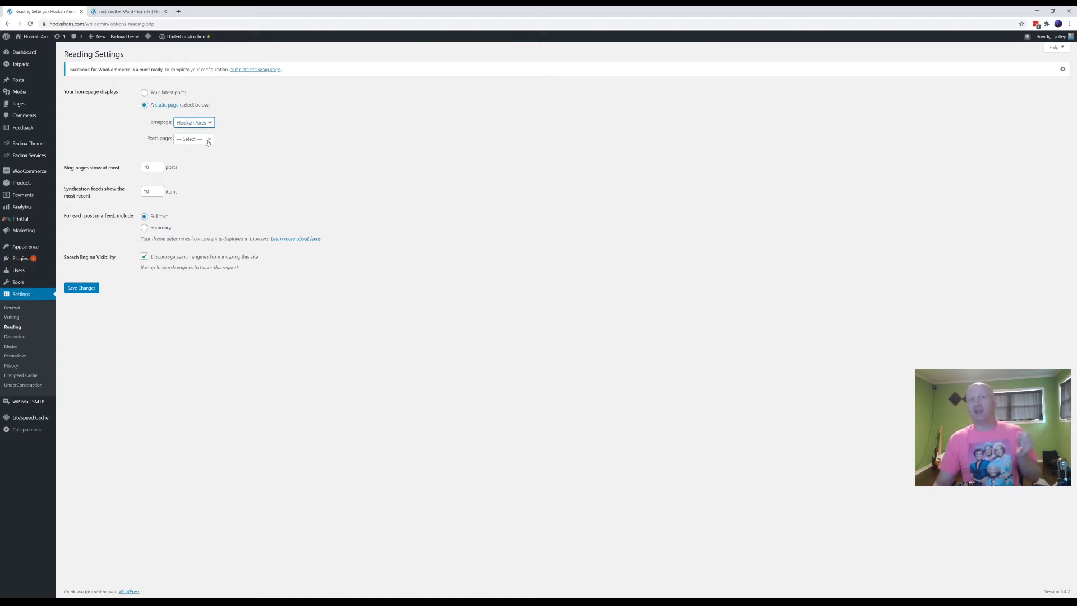
left_click(208, 140)
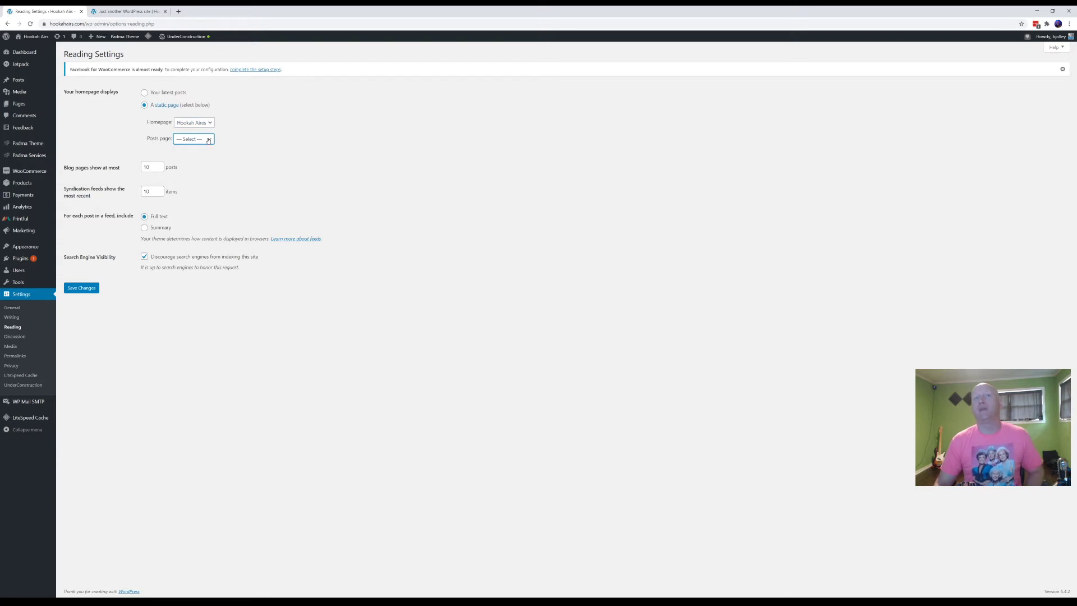
left_click(201, 184)
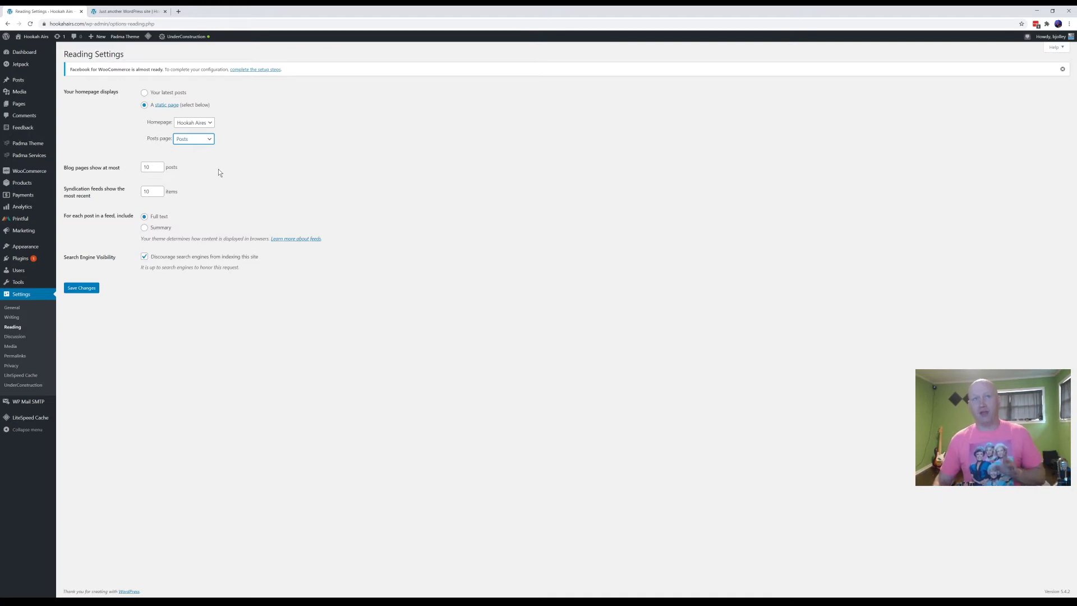
left_click(92, 289)
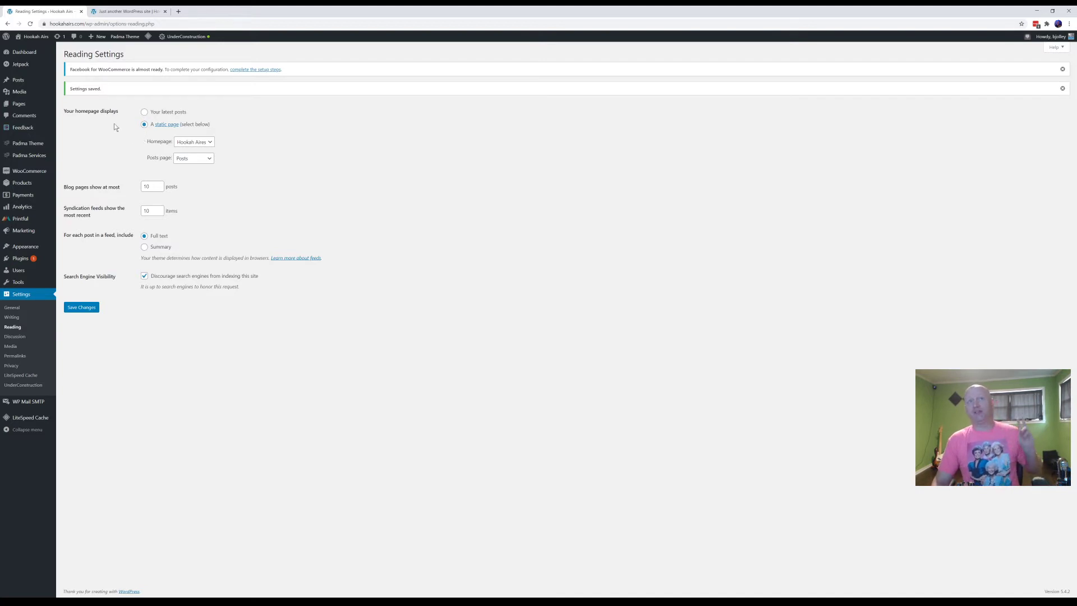
- Open the Padma Theme Visual Editor and dismiss the Grid Manager without choosing a preset
mouse_move(35, 148)
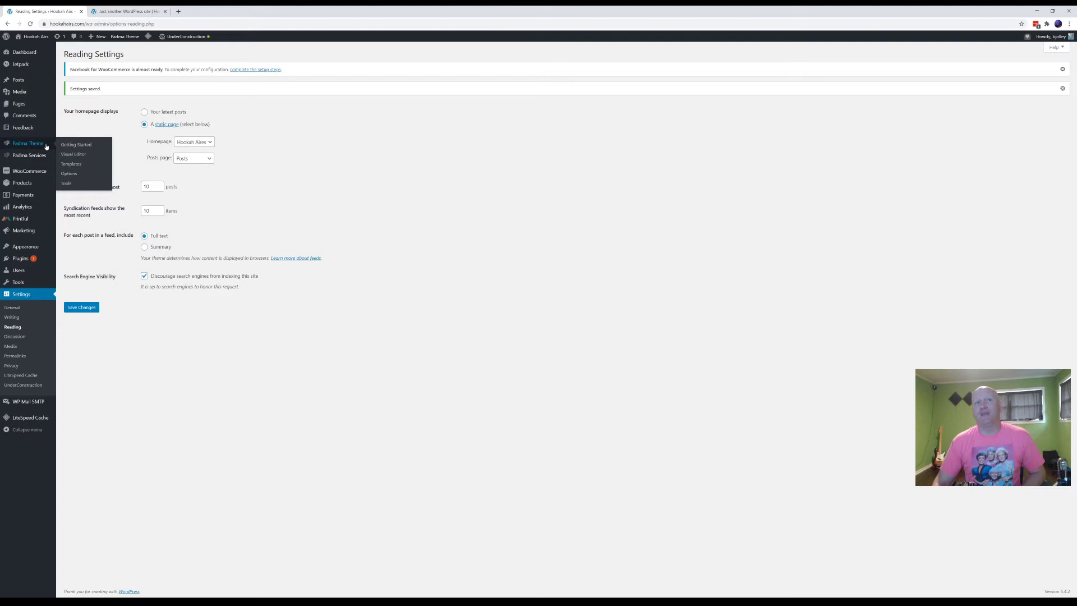
left_click(80, 155)
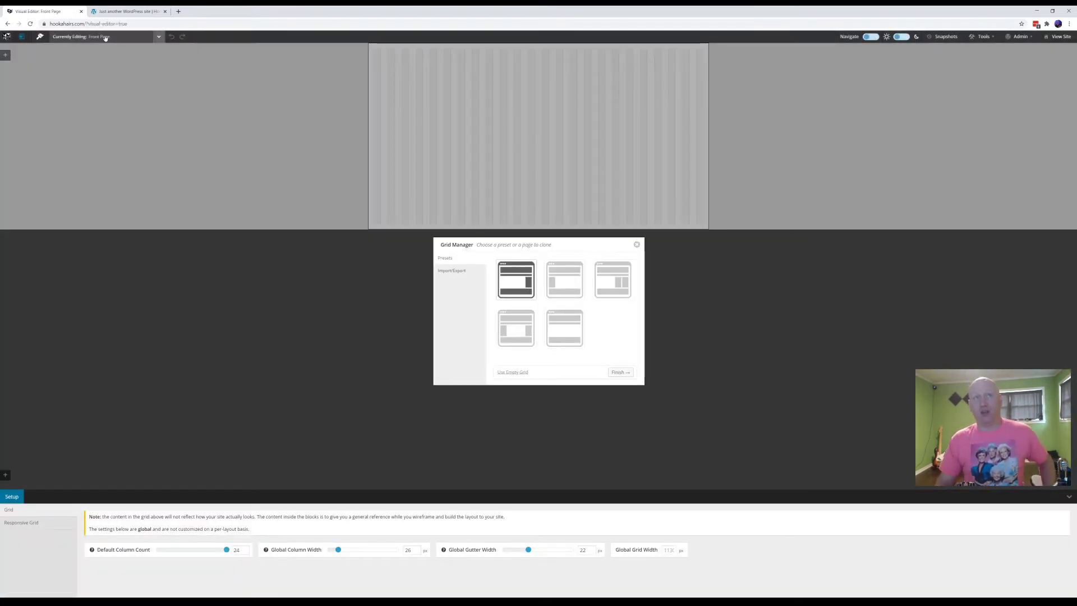
left_click(637, 245)
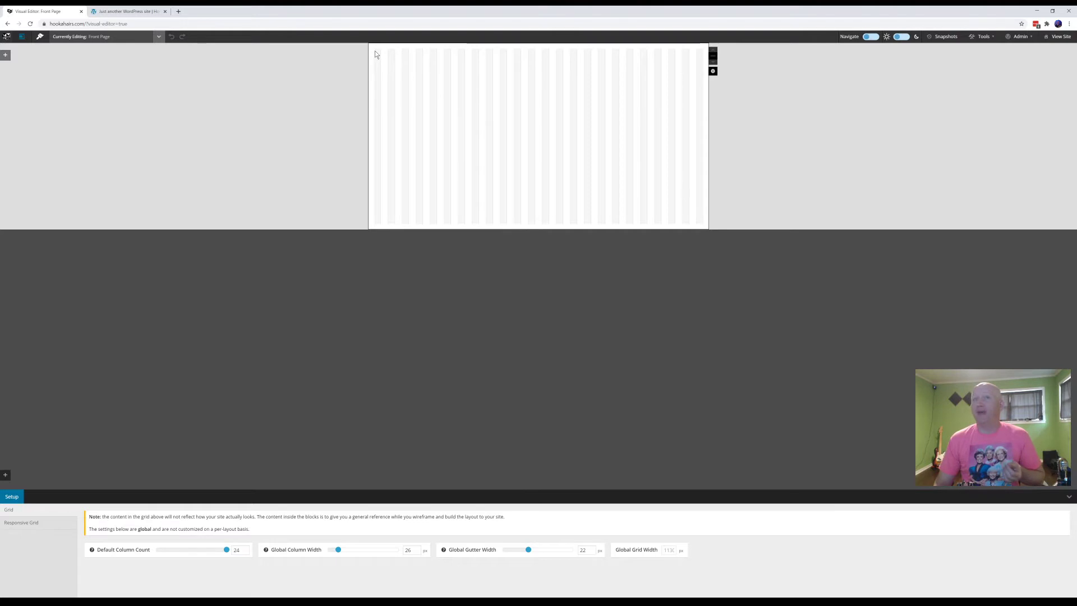
- Draw a full-width Navigation block at the top of the grid, then shrink the block and its wrapper to one menu row
left_click_drag(374, 51, 711, 124)
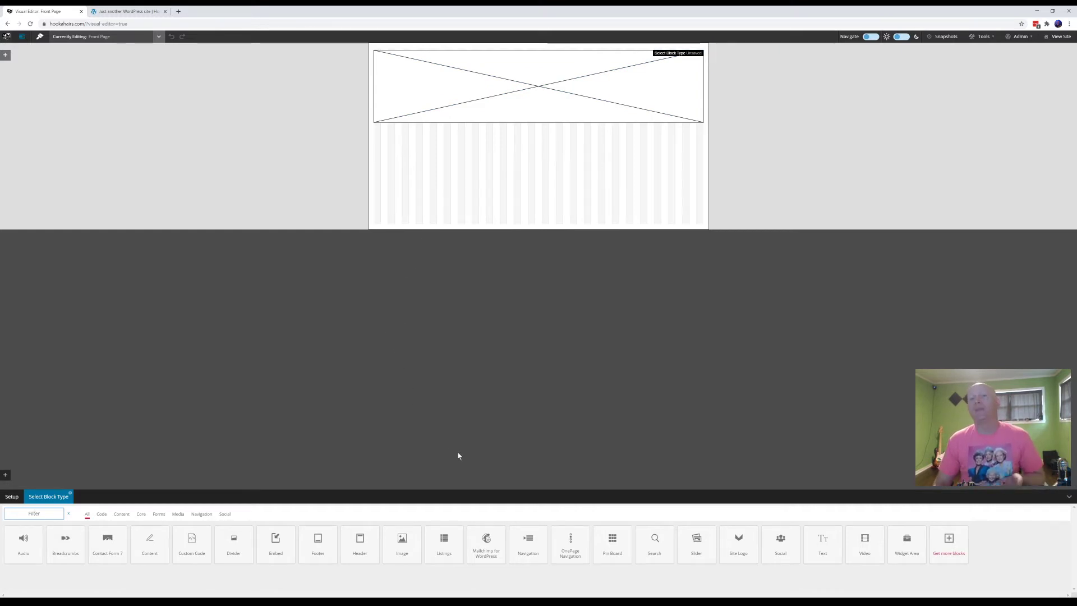
left_click(528, 541)
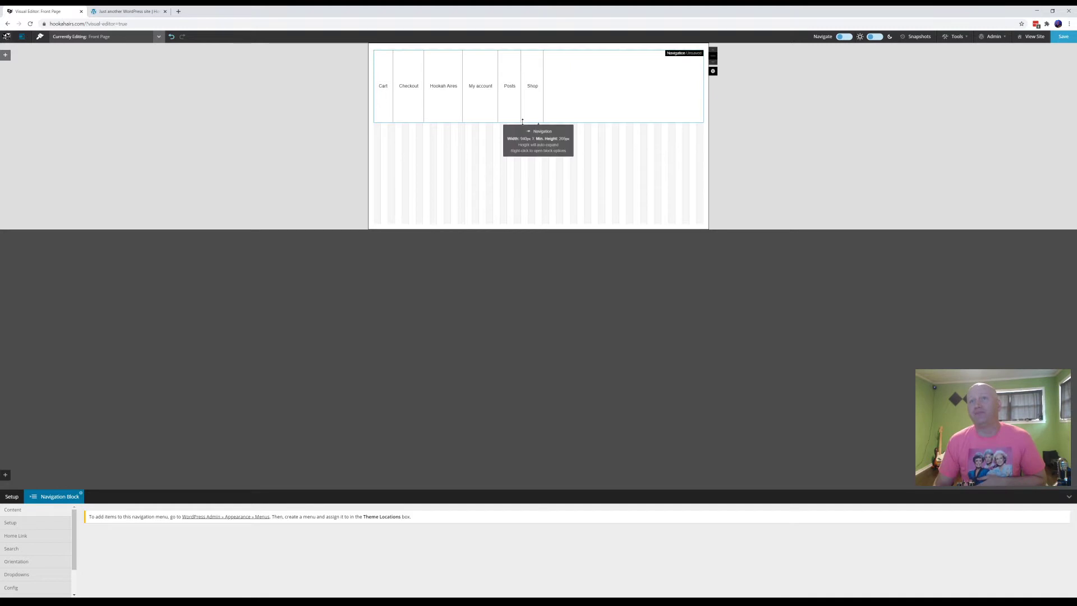
left_click_drag(519, 91, 512, 71)
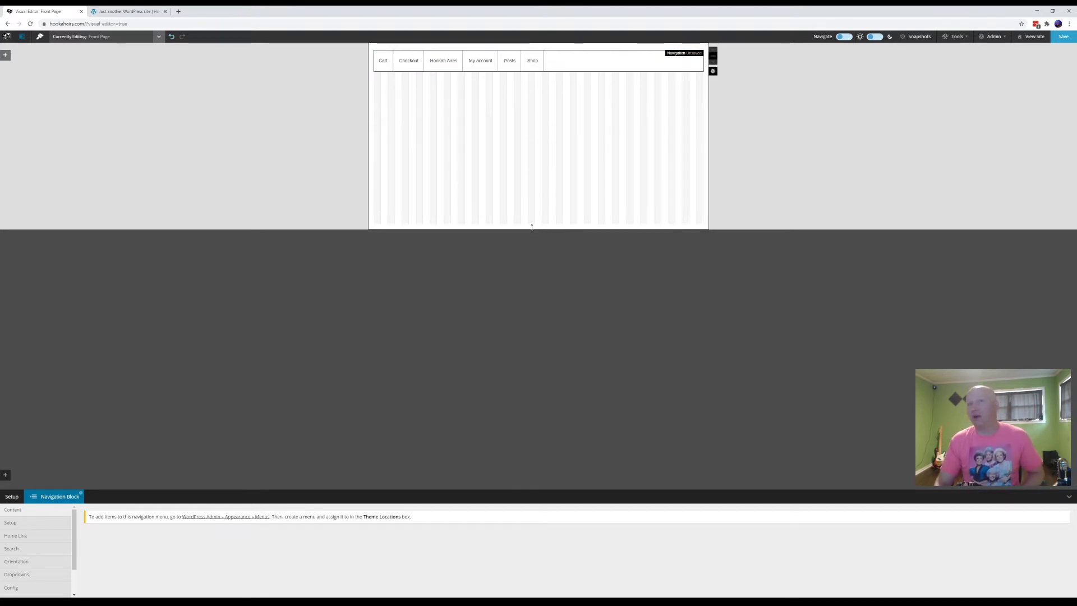
left_click_drag(532, 226, 521, 75)
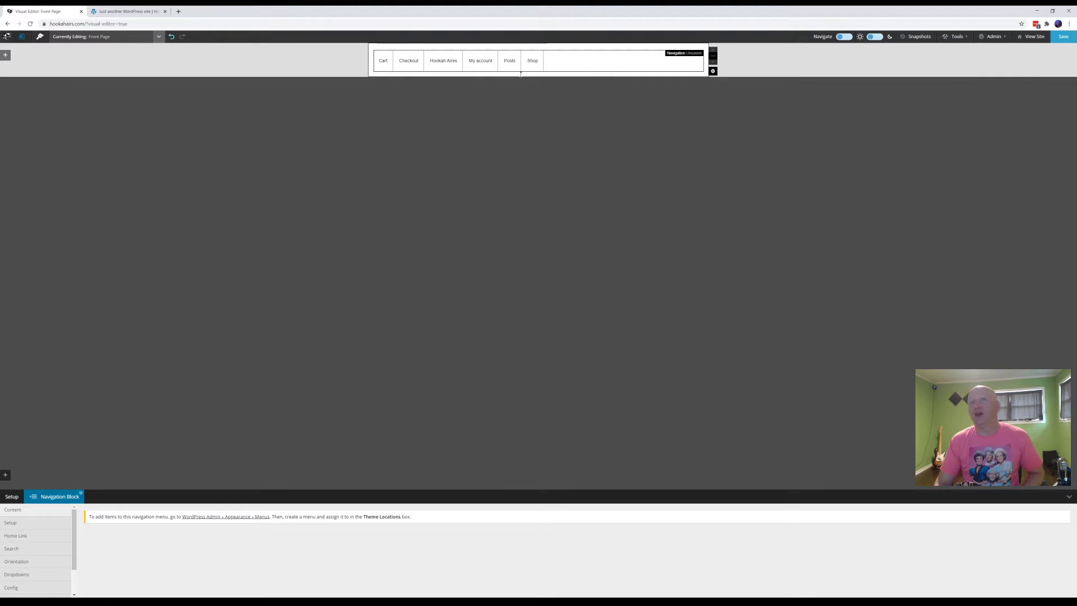
- Add a wrapper below the navigation, make it taller, and fill it with a full-width Image block
left_click(6, 475)
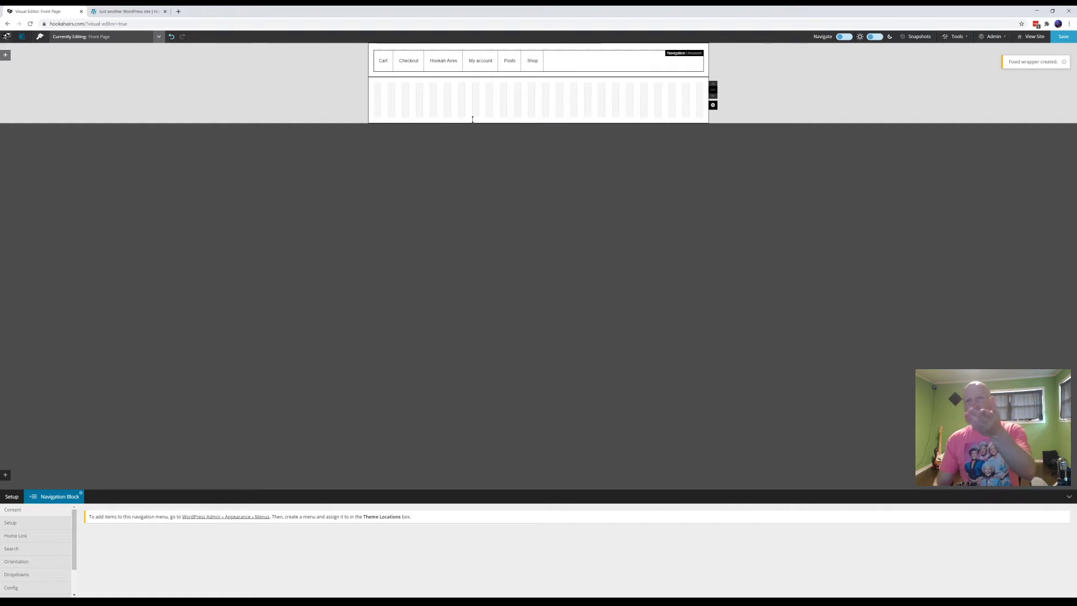
left_click_drag(470, 120, 460, 335)
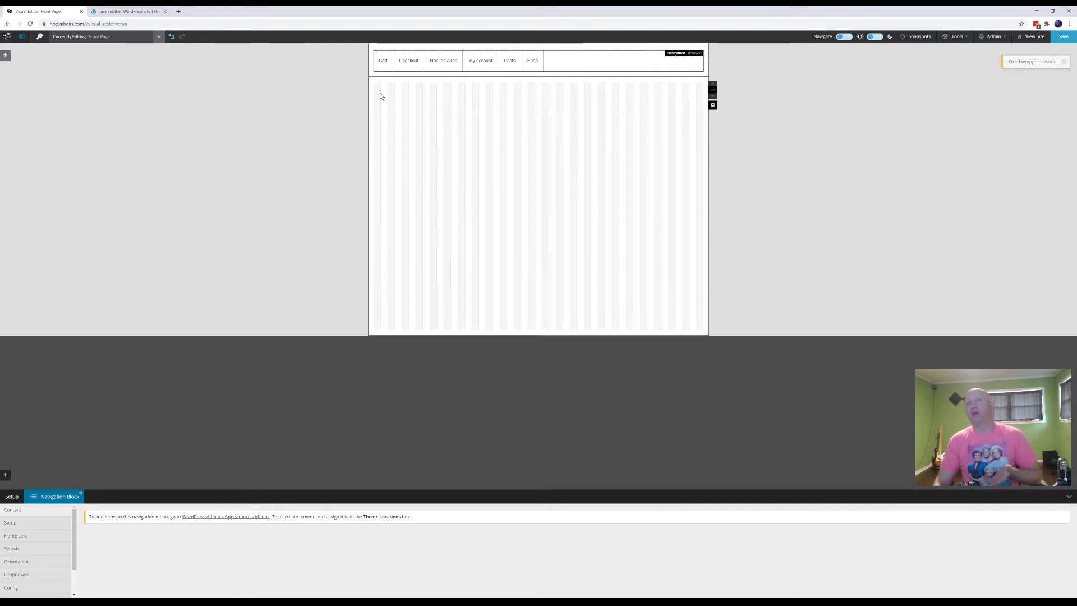
mouse_move(375, 83)
left_mouse_down()
mouse_move(568, 225)
mouse_move(722, 316)
mouse_move(712, 332)
left_mouse_up()
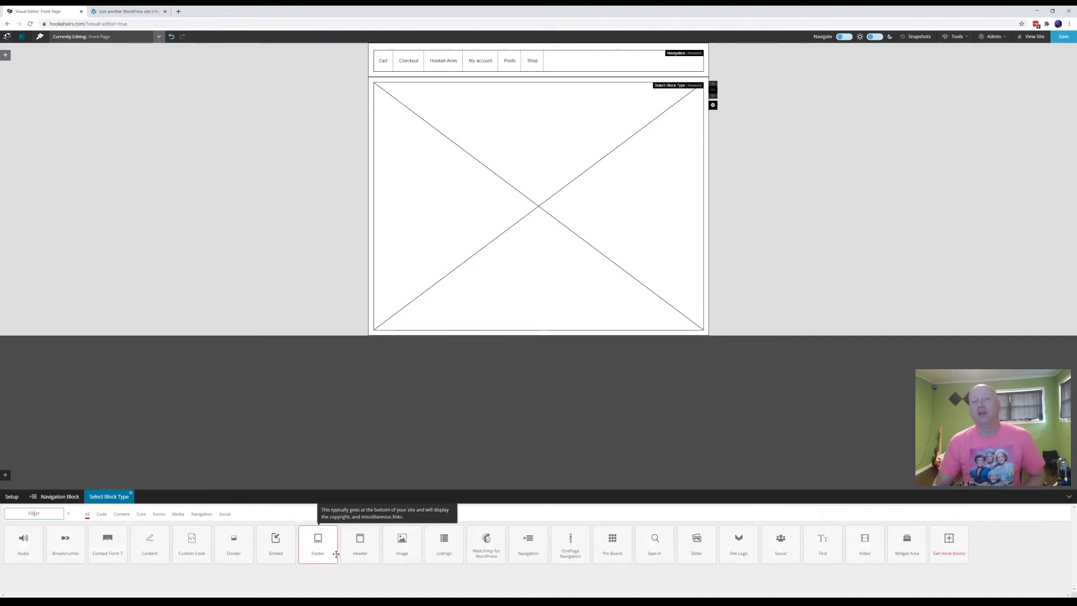
left_click(403, 547)
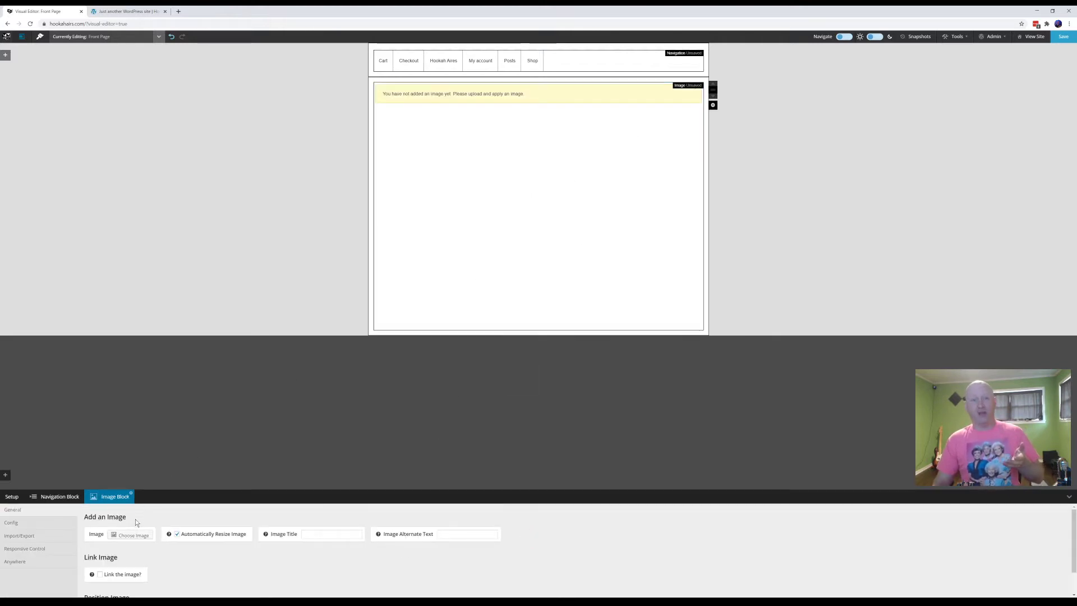
- Upload the file cover_2_long_web_width.jpg to the media library as the Image block's picture
left_click(134, 534)
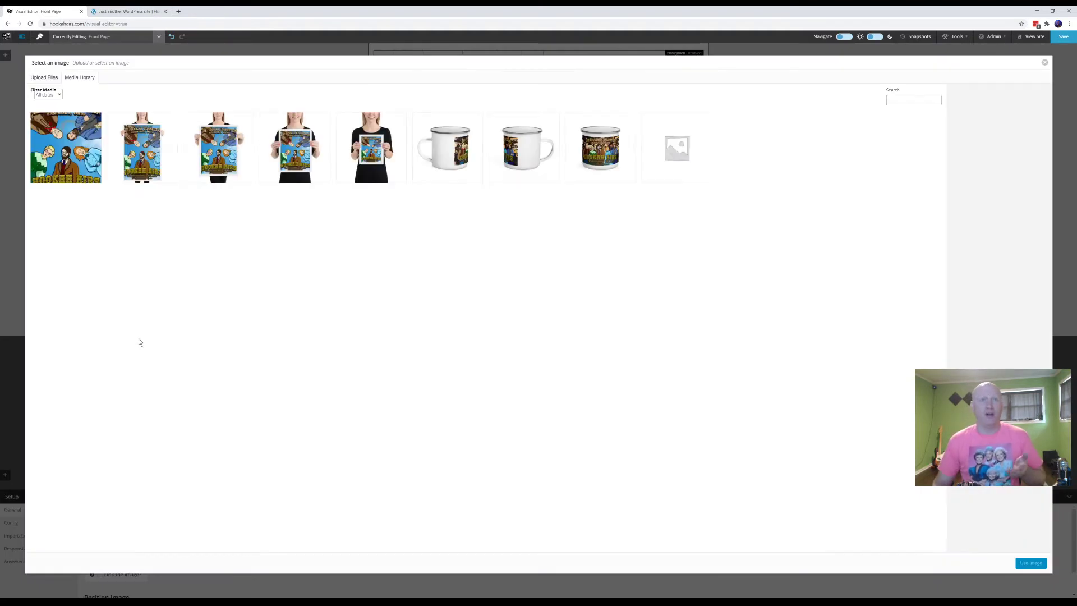
left_click(58, 79)
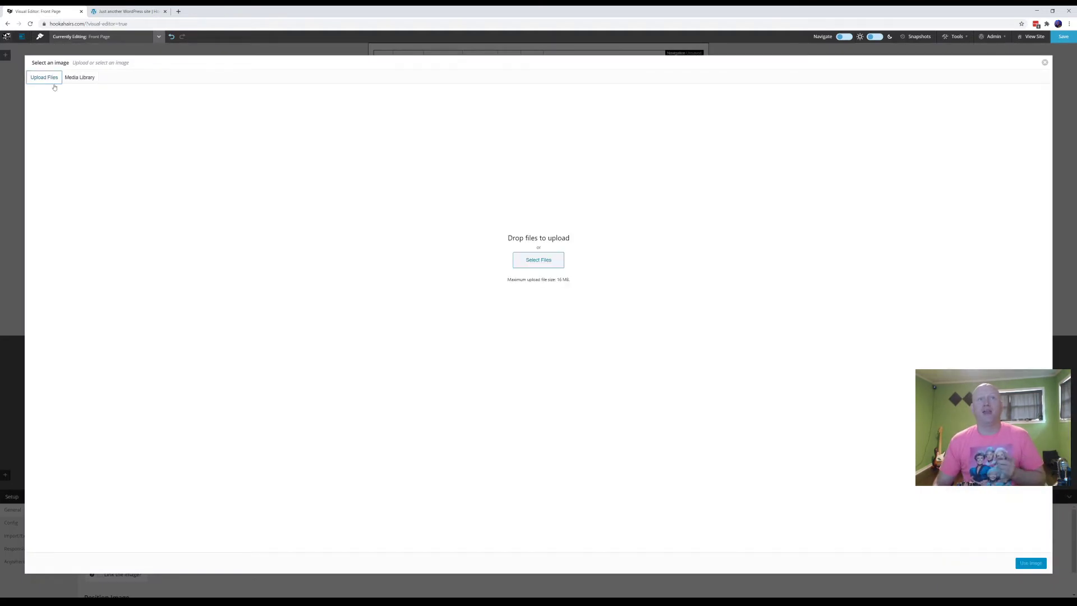
left_click(550, 262)
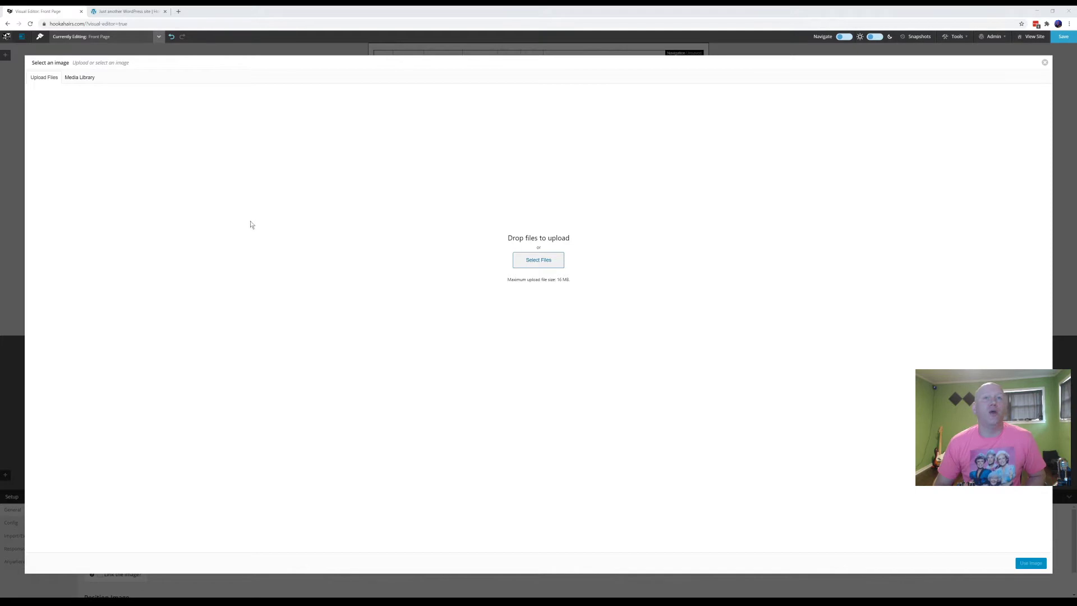
left_click(359, 297)
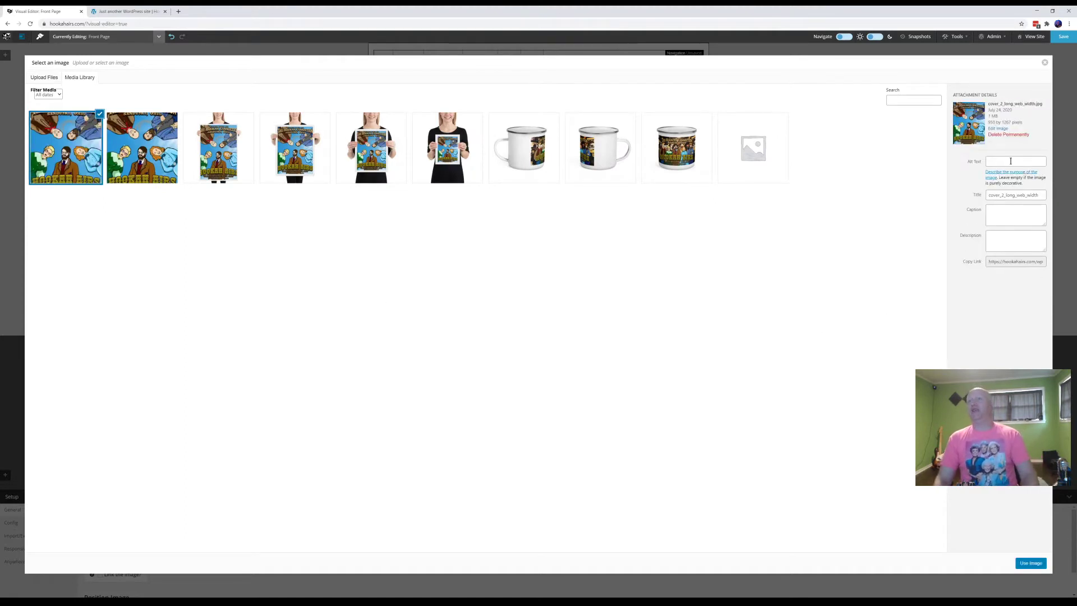
- Enter alt text "hookah airs cover art - 5 cartoon figures standing in circle - top reads the hookah connection sandusky, ohio bottom reads hookah airs the nashexodus comedy tour"
left_click(1011, 162)
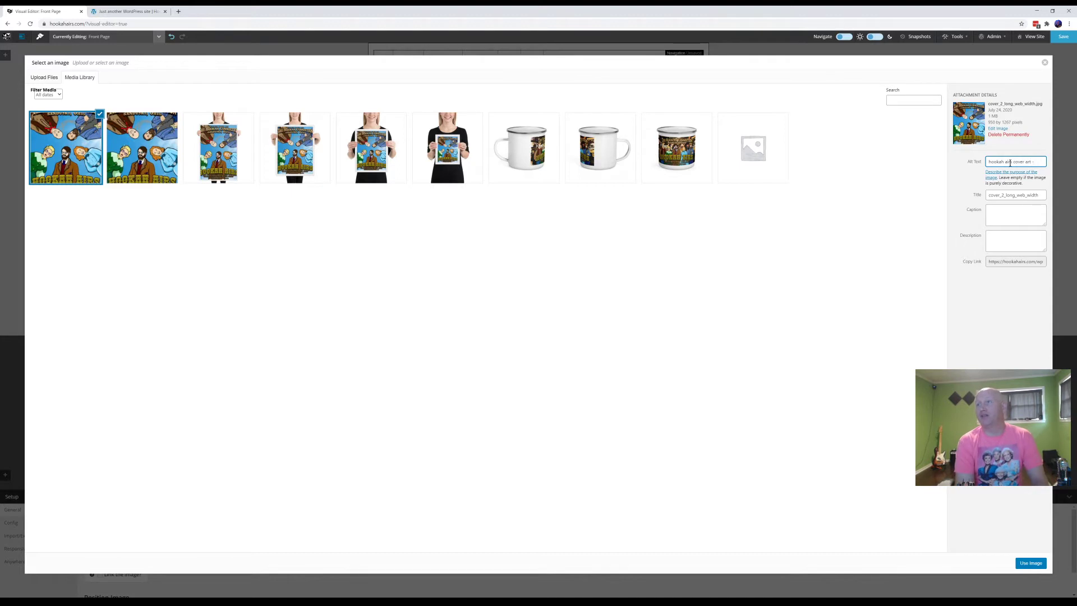
type("artoon")
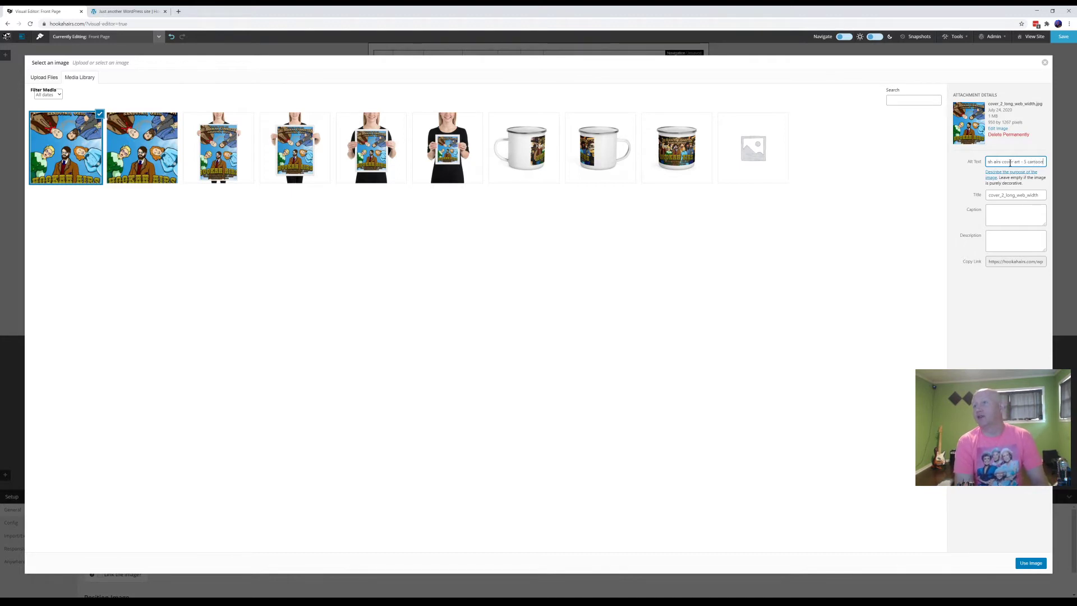
type(" figures s")
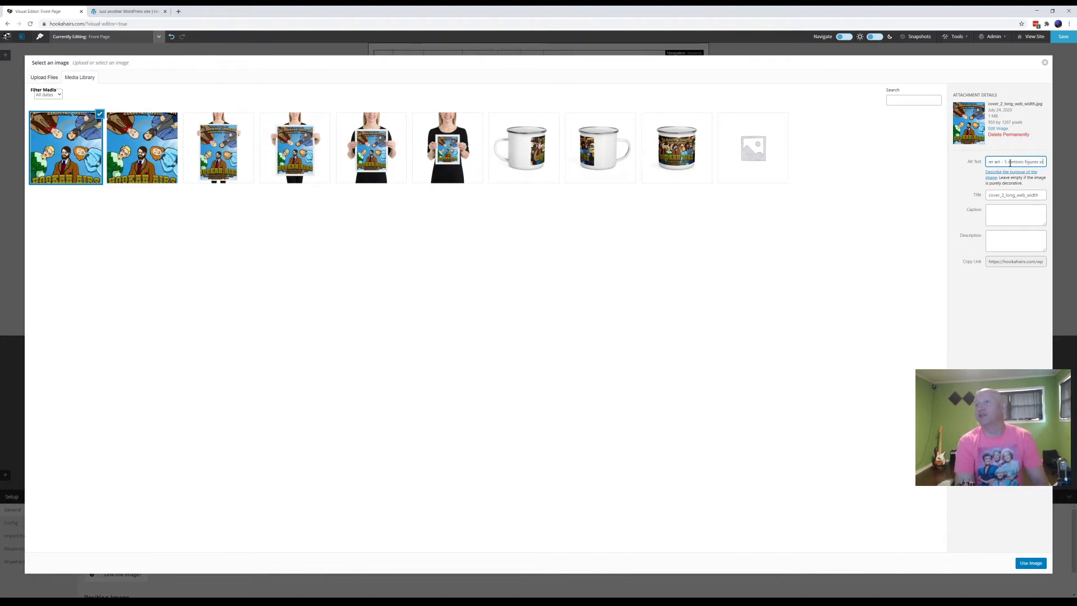
type("tanding in cir")
type("circle - top reads the hook")
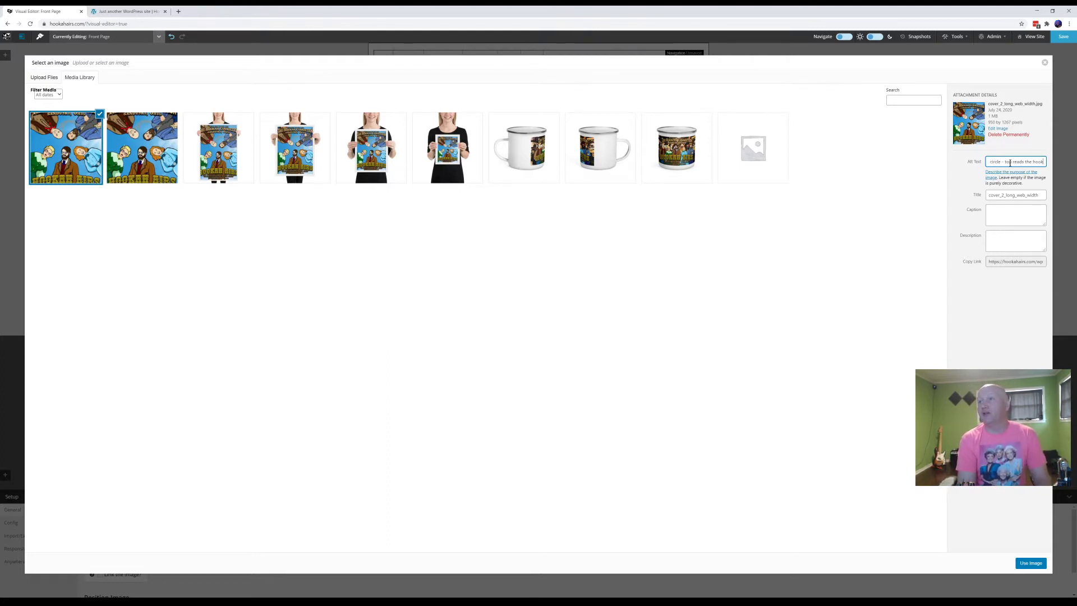
type("connection sandusky ohio")
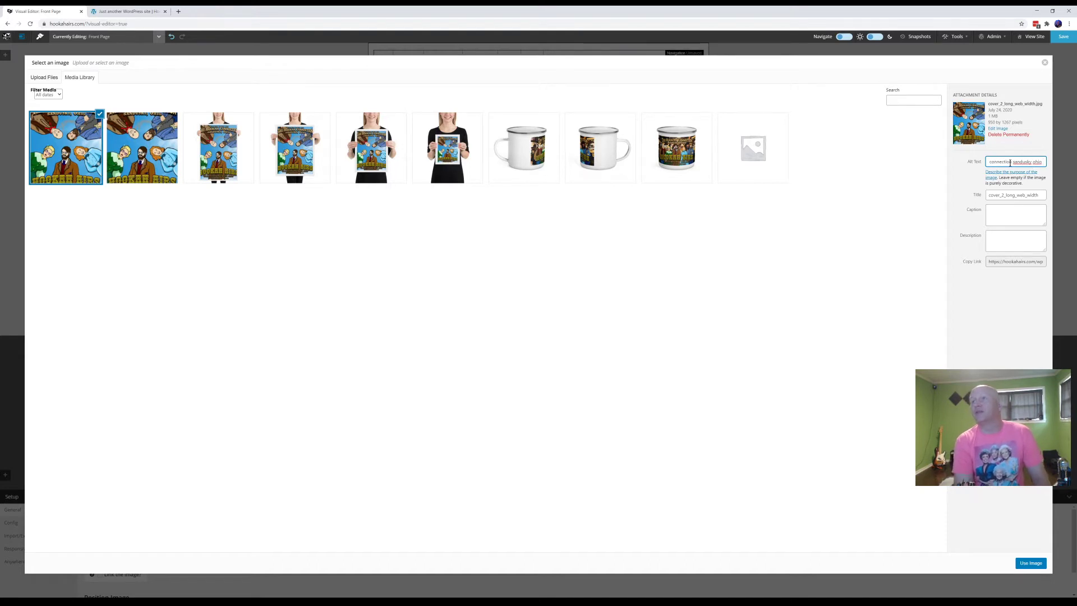
type("bottom rea")
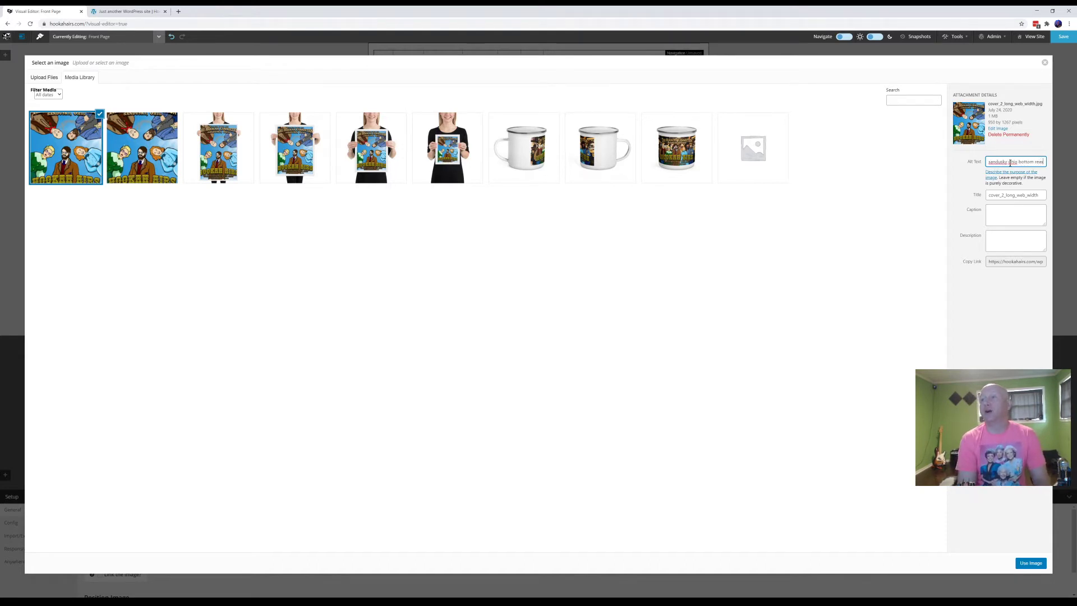
type("ds hookah a")
type("irs")
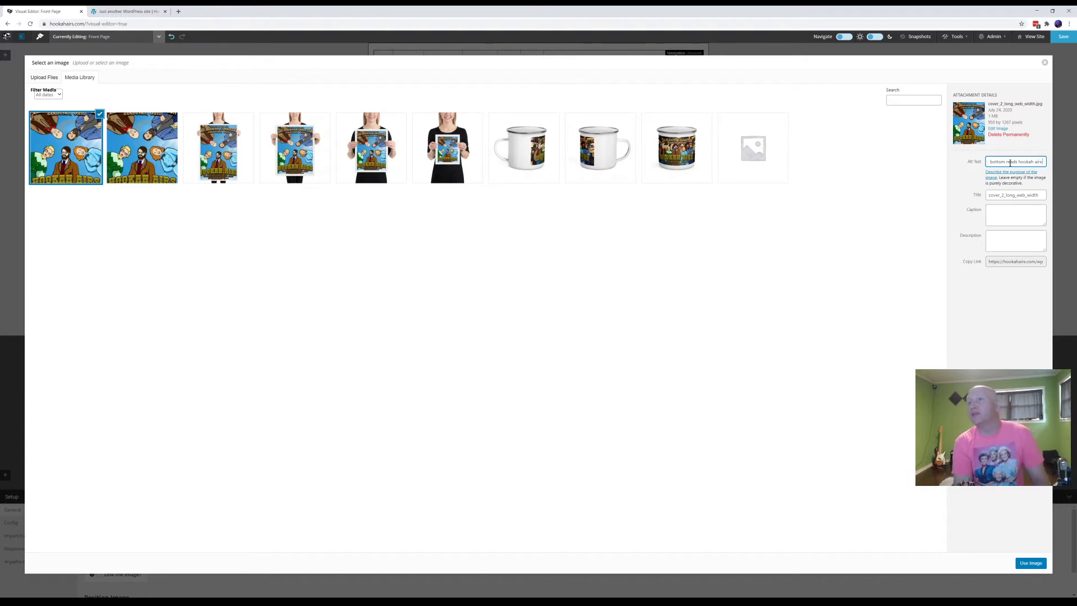
type(" the rashex")
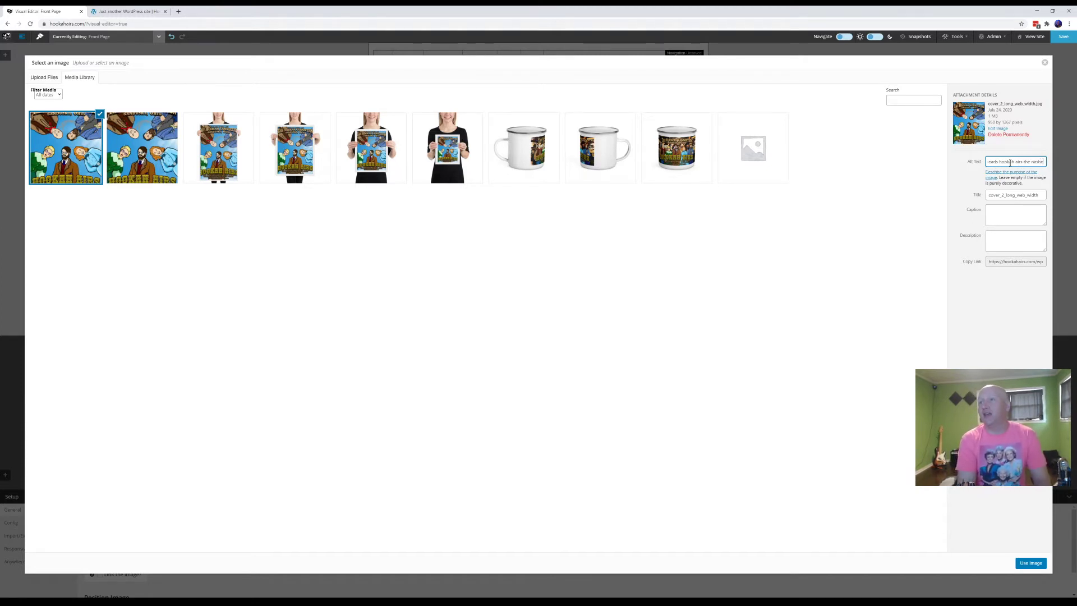
type("odus comedy tour")
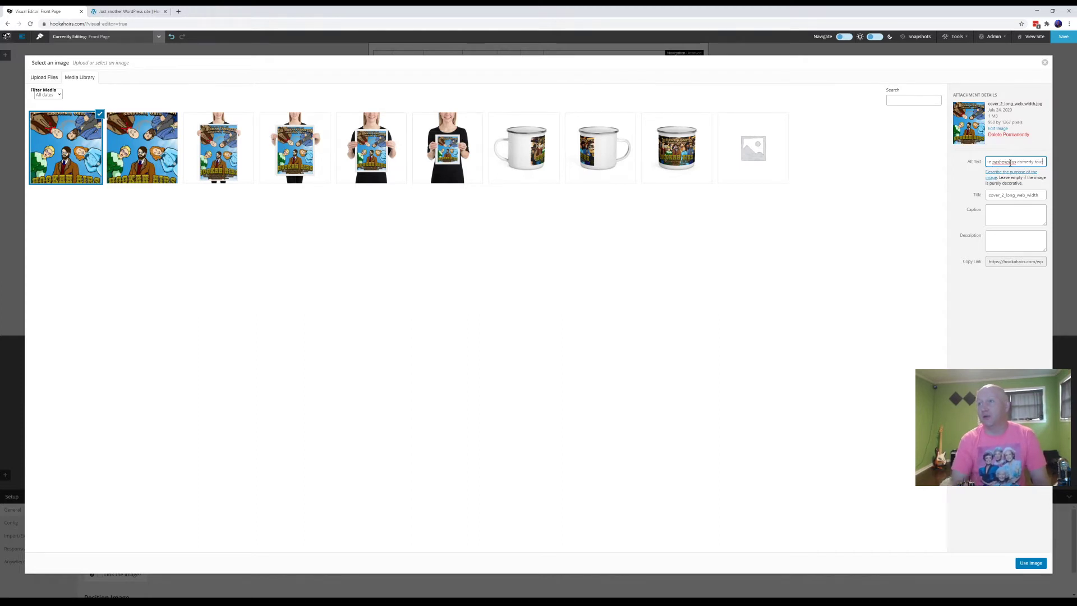
- Title the uploaded cover image "Hookah Airs Comedy Cover" and use it in the Image block
double_click(1009, 194)
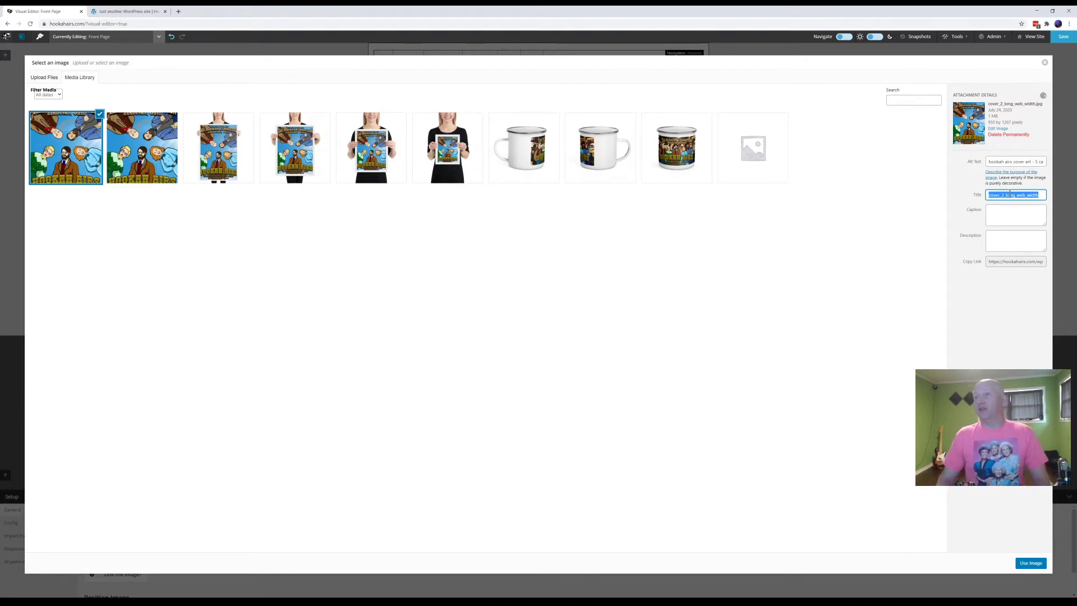
type("Hookah ")
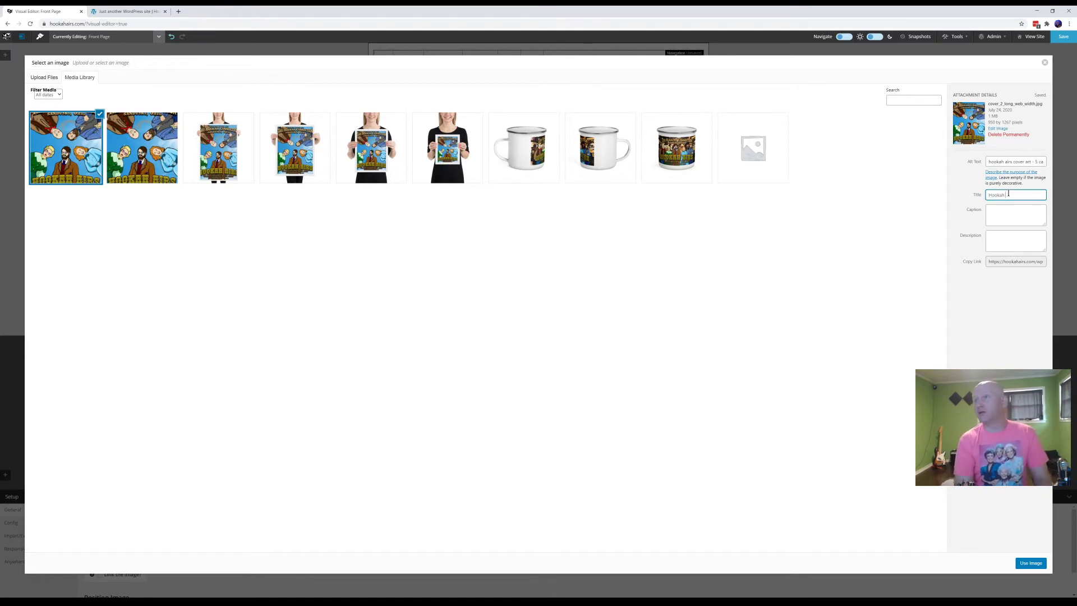
type("Airs")
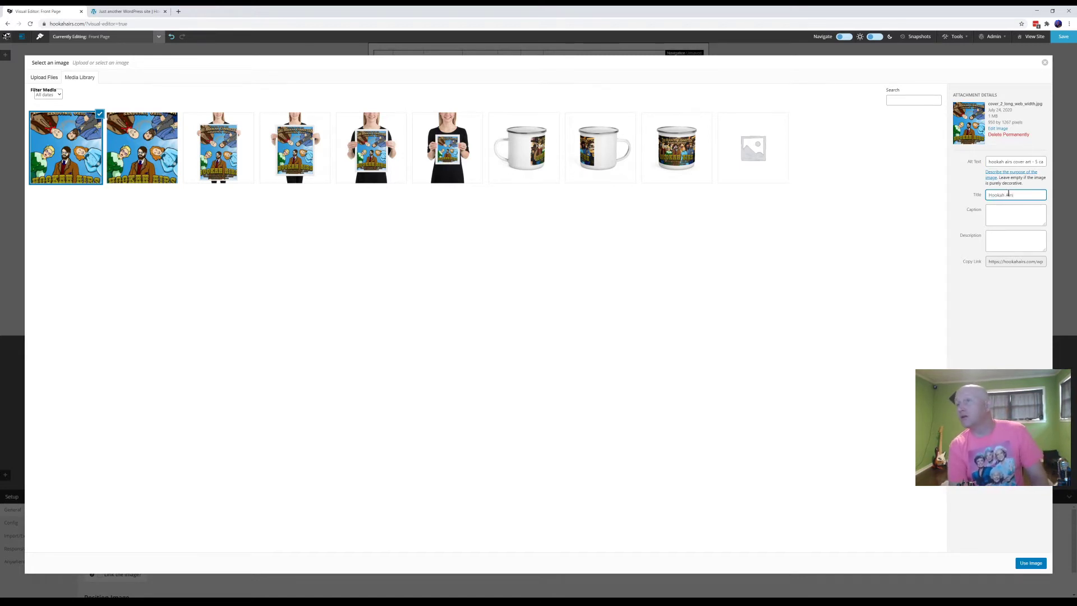
type(" Comedy Cover")
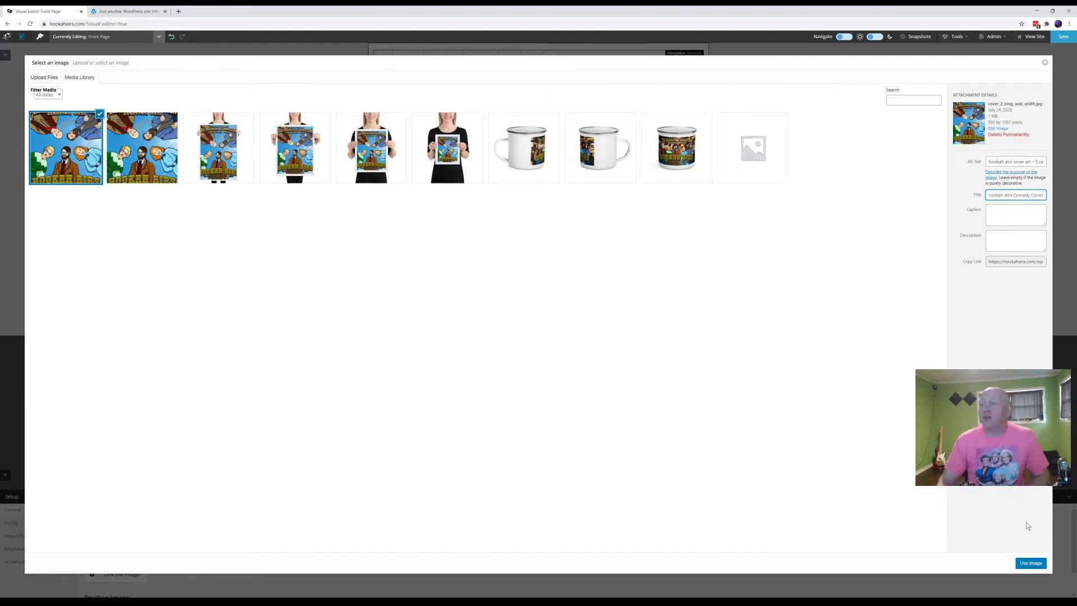
left_click(1027, 564)
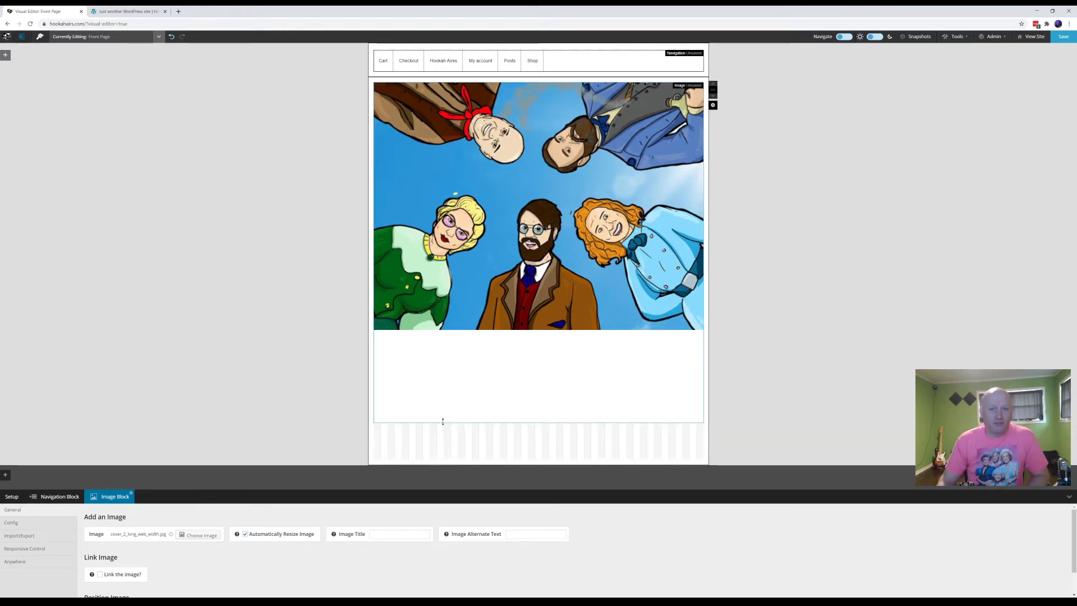
- Turn off Automatically Resize Image for the cover image and change its wrapper to fluid
left_click(245, 535)
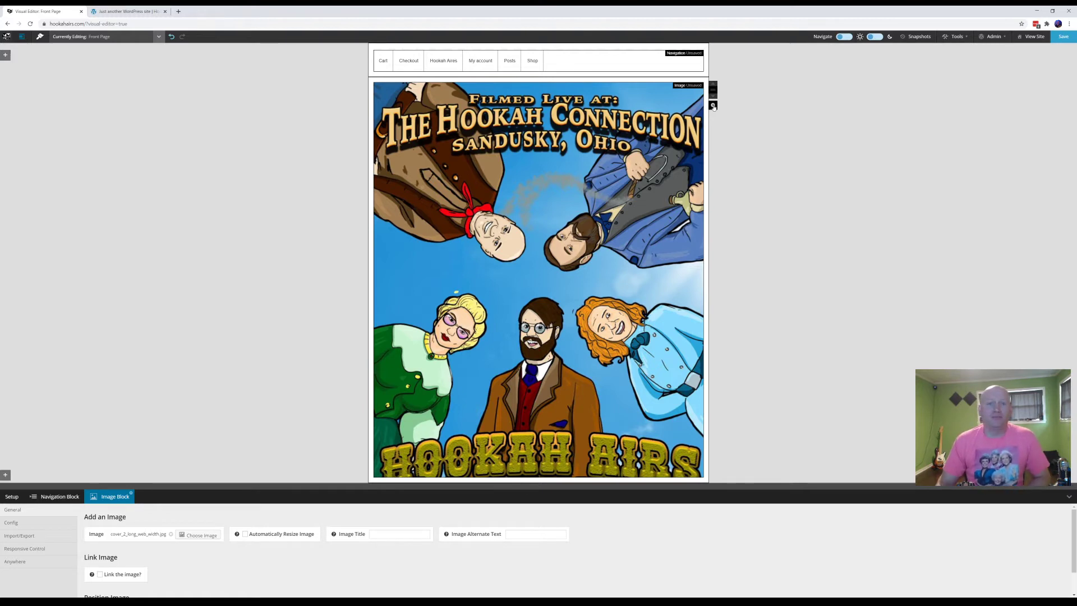
right_click(621, 217)
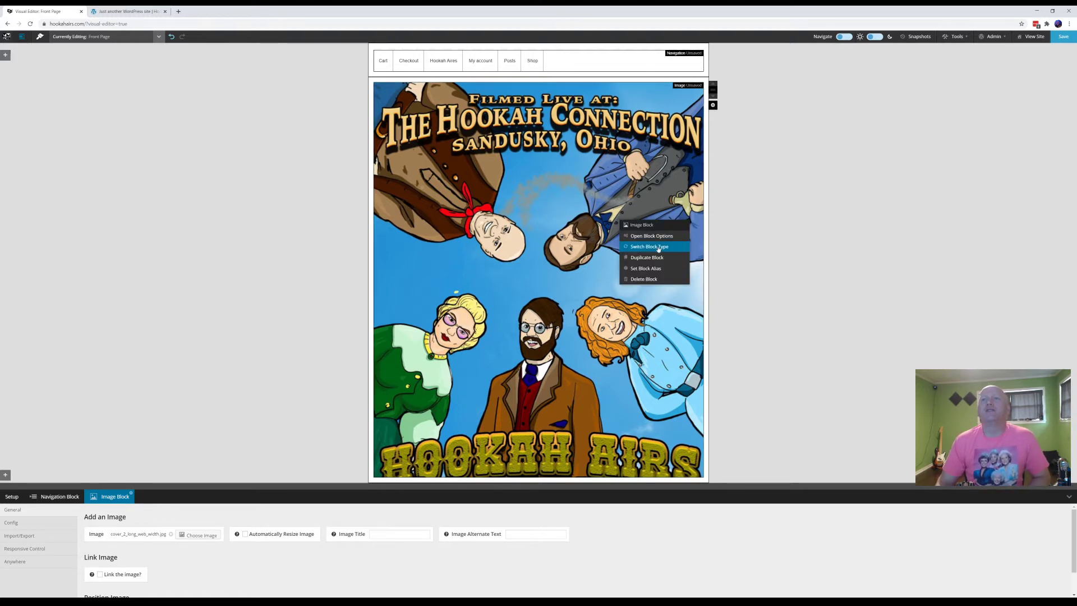
right_click(708, 227)
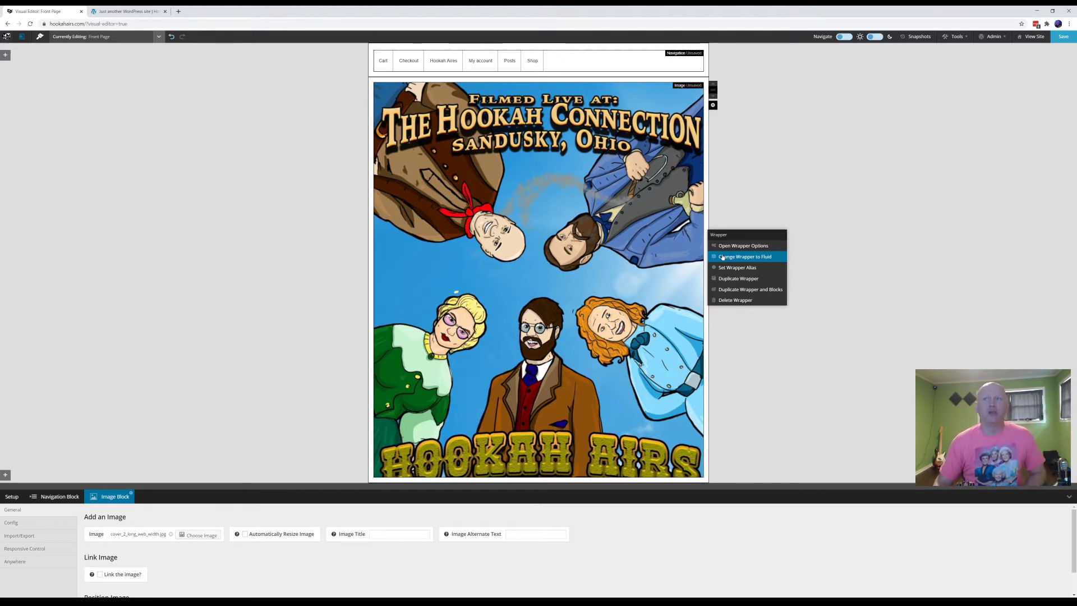
left_click(724, 257)
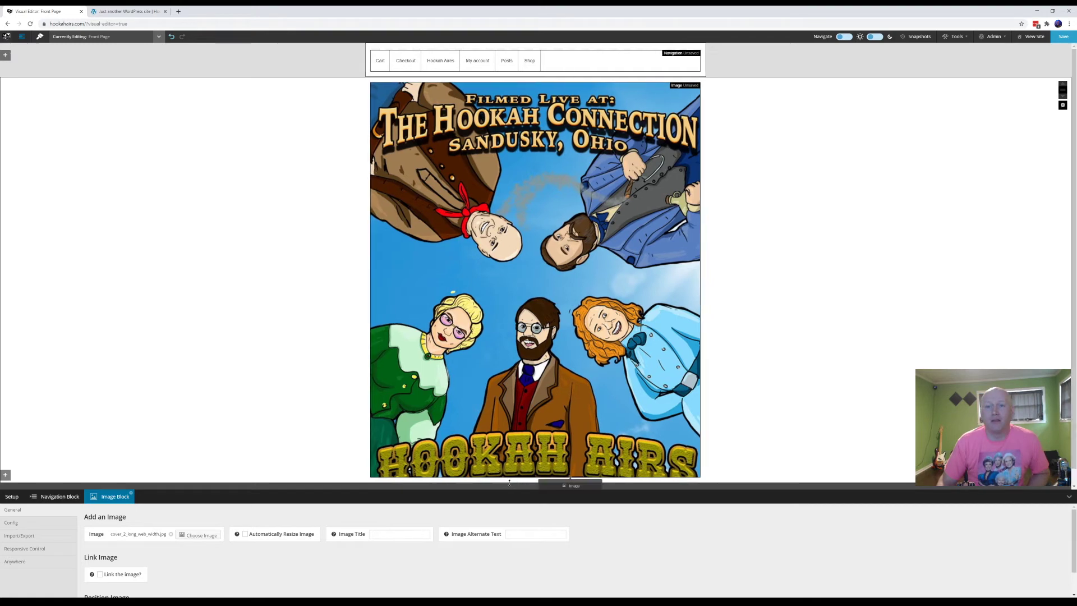
- Add a fixed wrapper below the cover image and extend the Image block downward to fit the whole picture
left_click(5, 475)
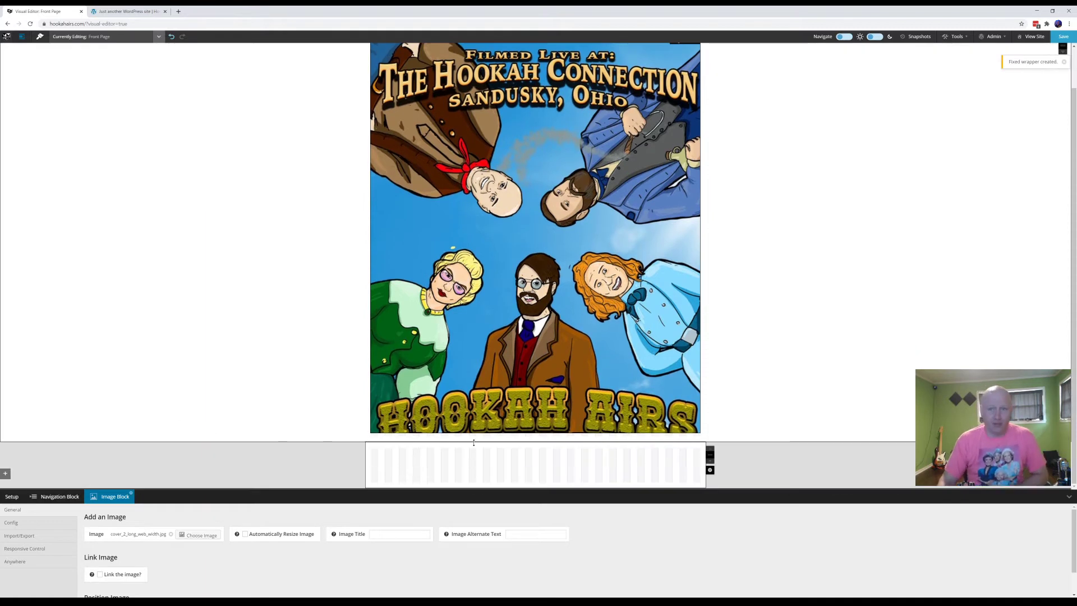
scroll(392, 443, "down", 1)
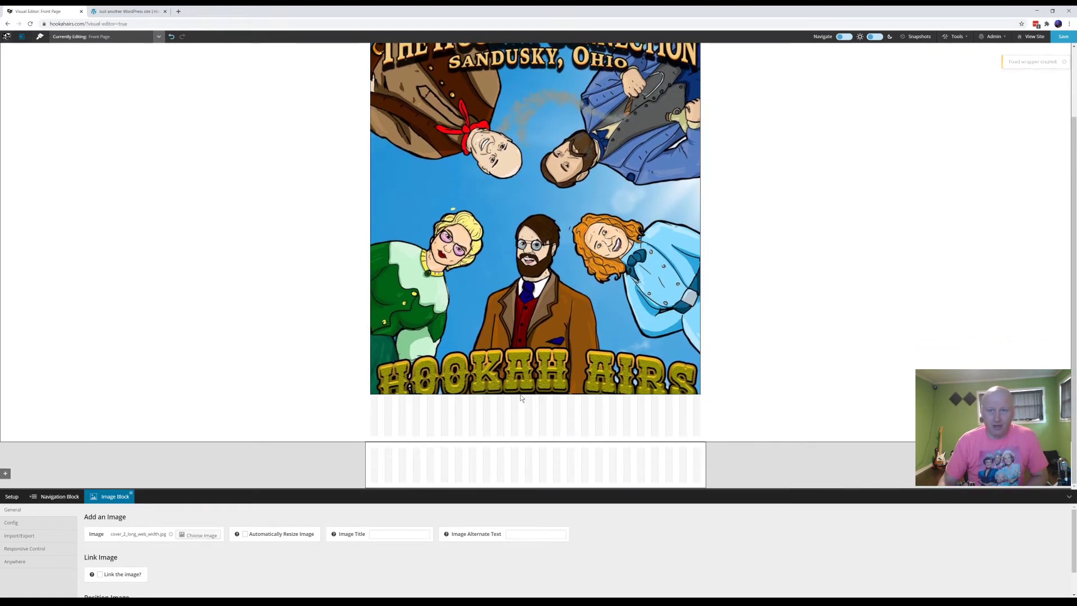
left_click_drag(520, 397, 510, 446)
scroll(329, 349, "up", 1)
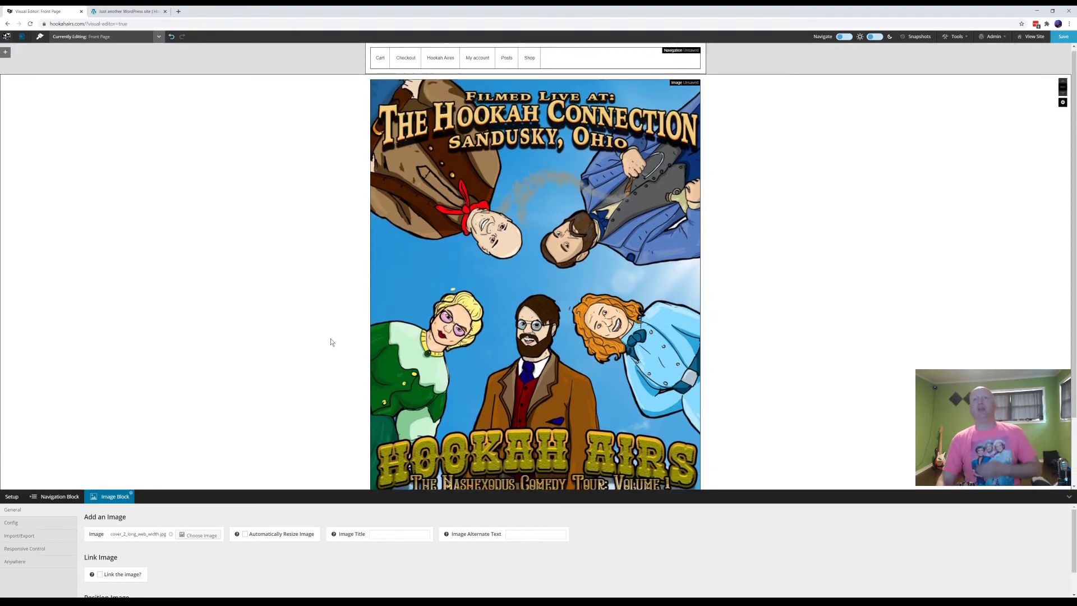
scroll(336, 346, "down", 2)
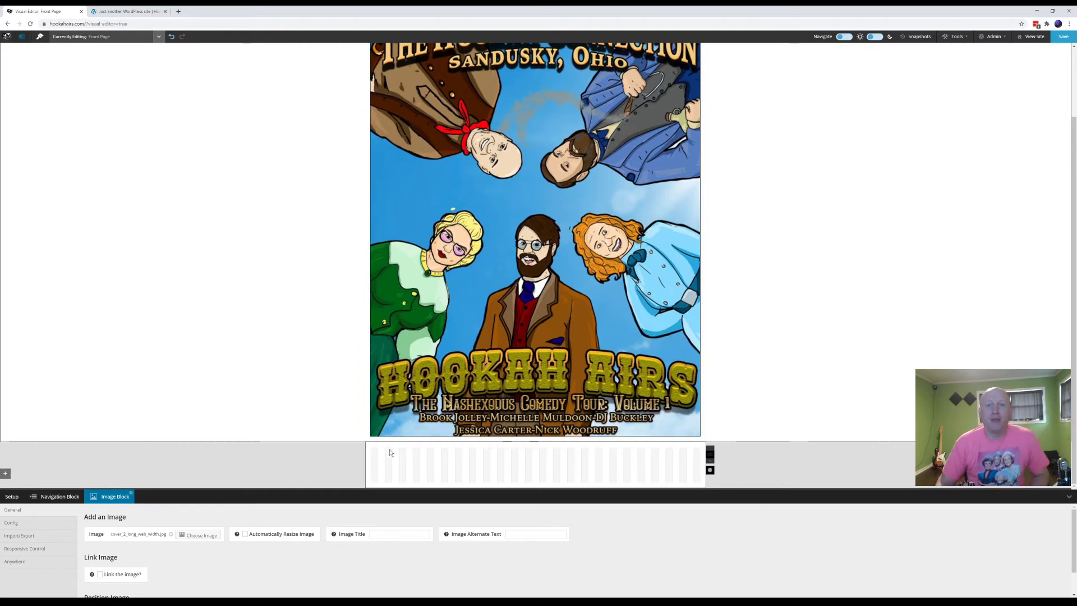
- Draw a full-width block in the wrapper below the cover image and make it a Content block
left_click_drag(372, 447, 693, 465)
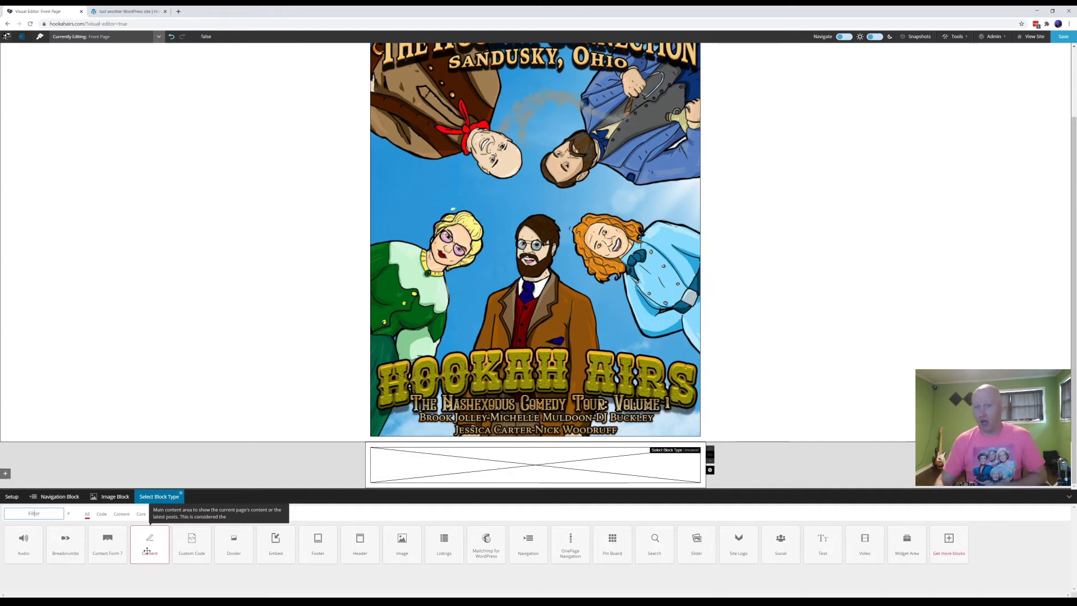
left_click(148, 551)
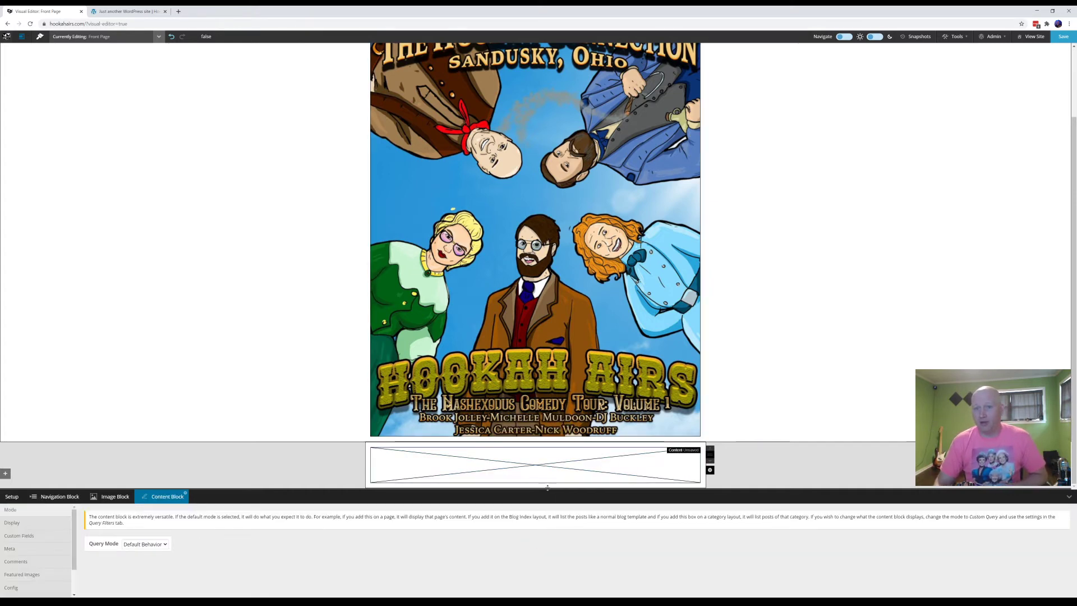
left_click_drag(548, 487, 547, 537)
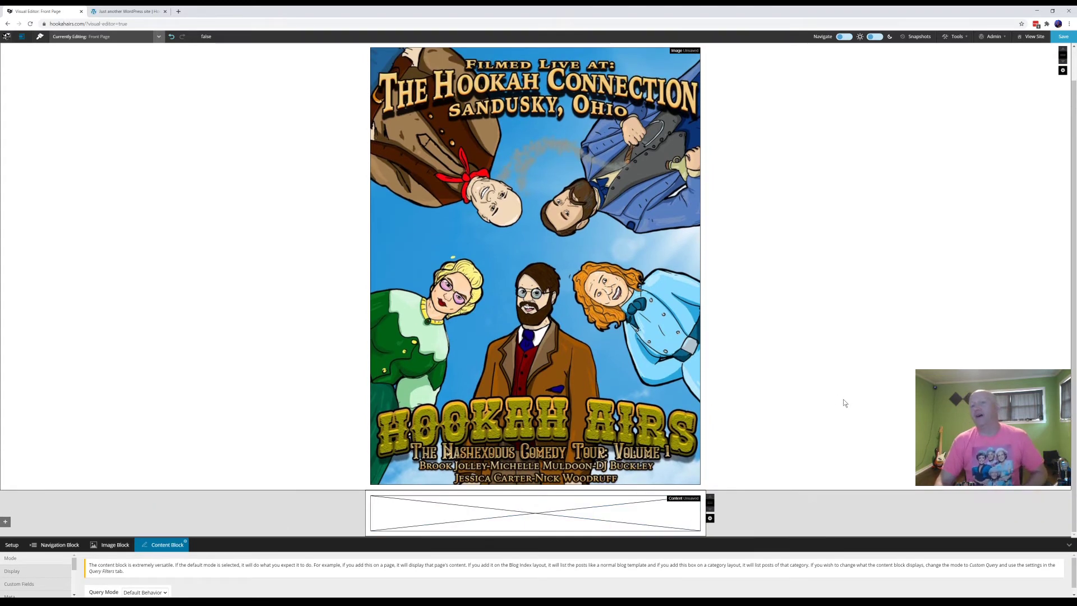
- Add another wrapper below the Content block, holding a full-width Footer block
scroll(934, 370, "up", 2)
scroll(929, 367, "down", 2)
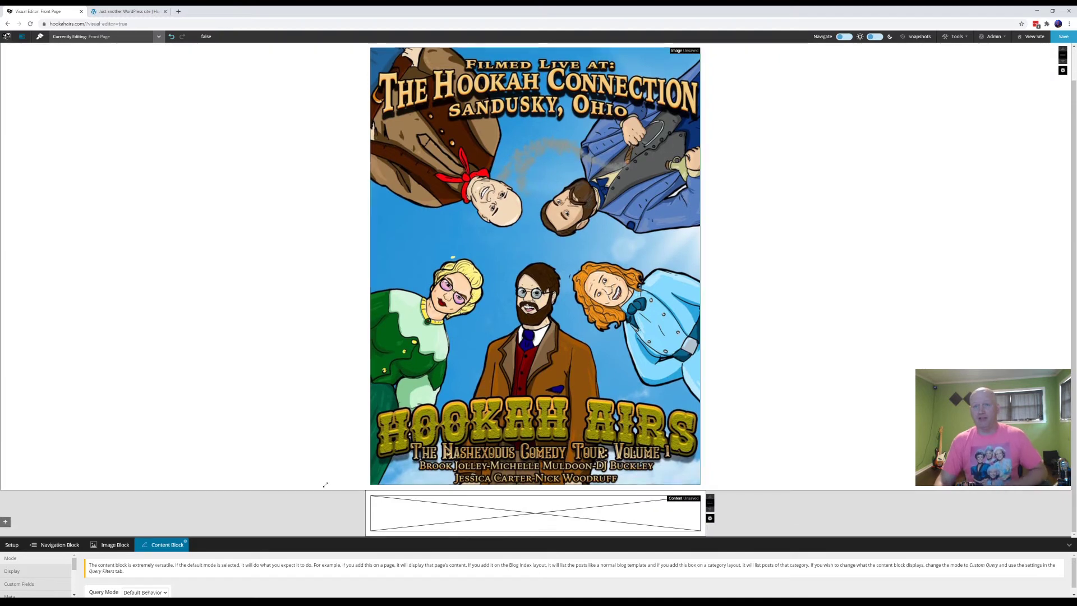
left_click(5, 522)
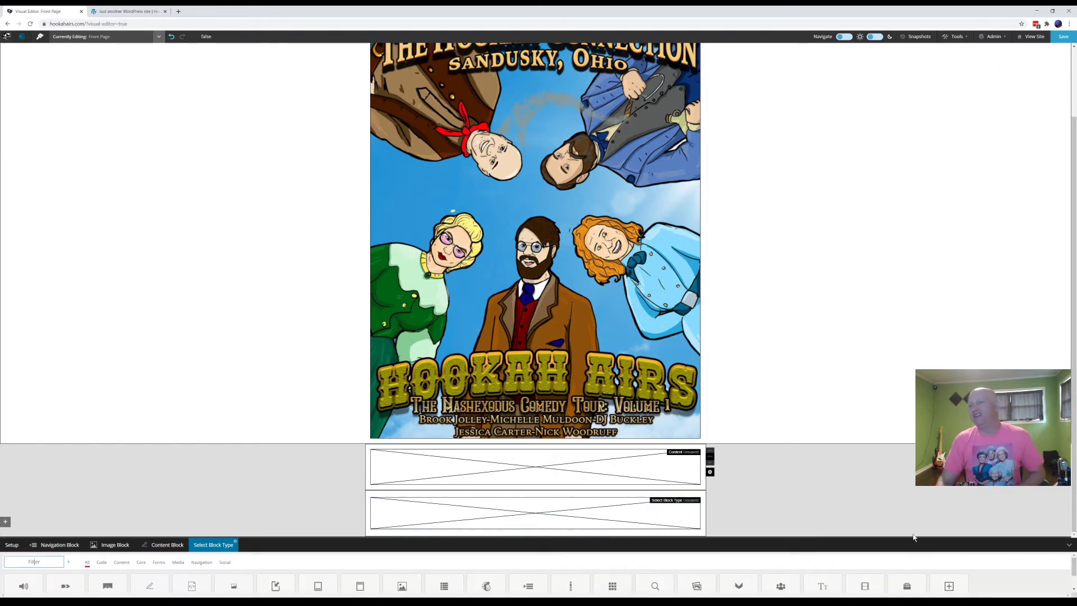
left_click_drag(913, 537, 913, 499)
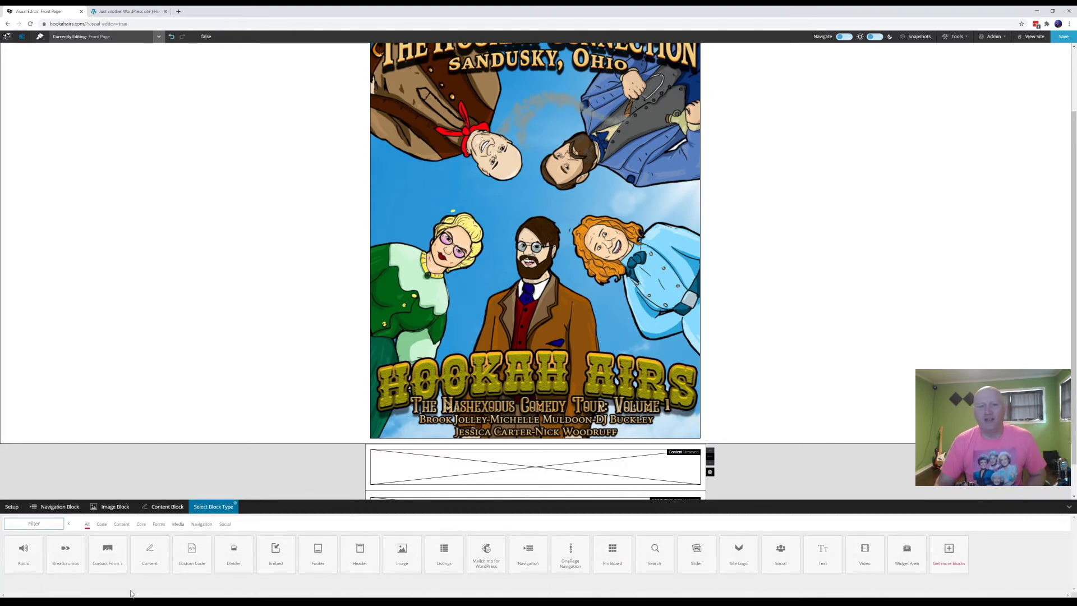
left_click(317, 553)
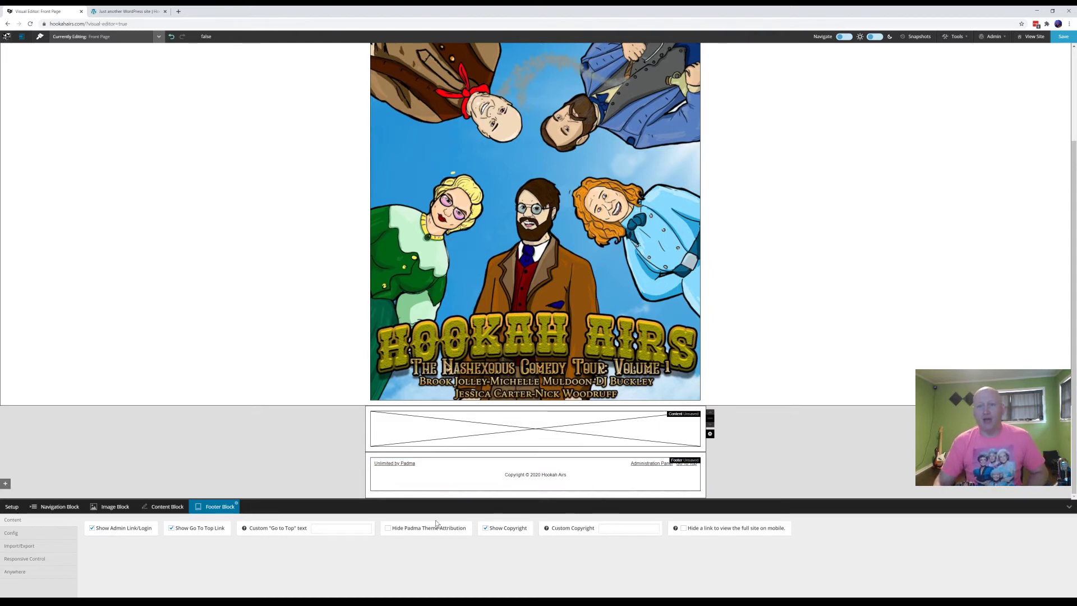
- Hide the Padma theme attribution in the Footer block and turn off Show Admin Link/Login and Show Go To Top Link
left_click(407, 528)
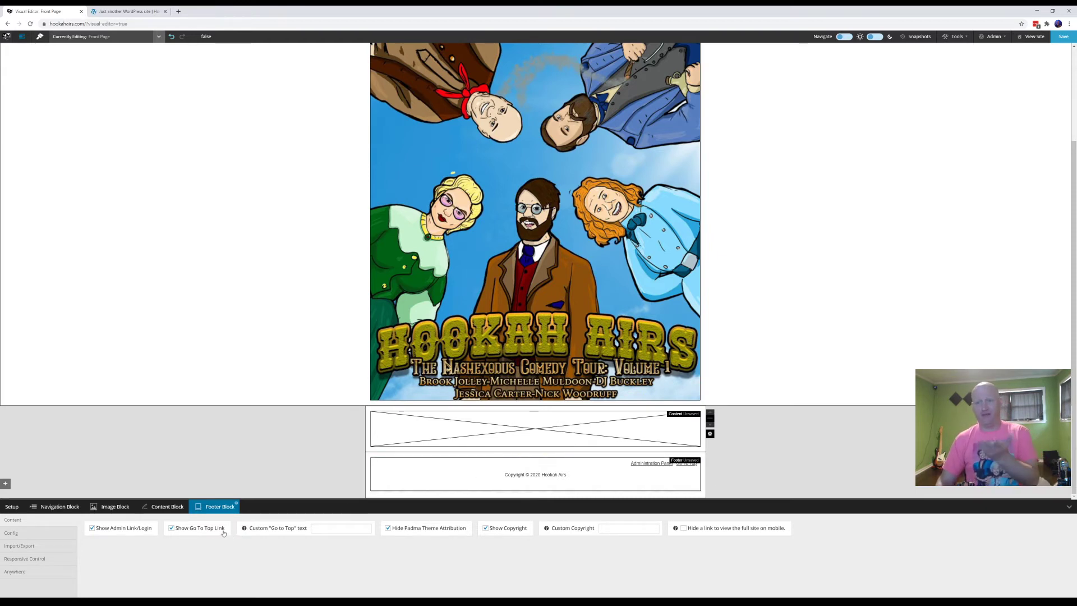
left_click(91, 528)
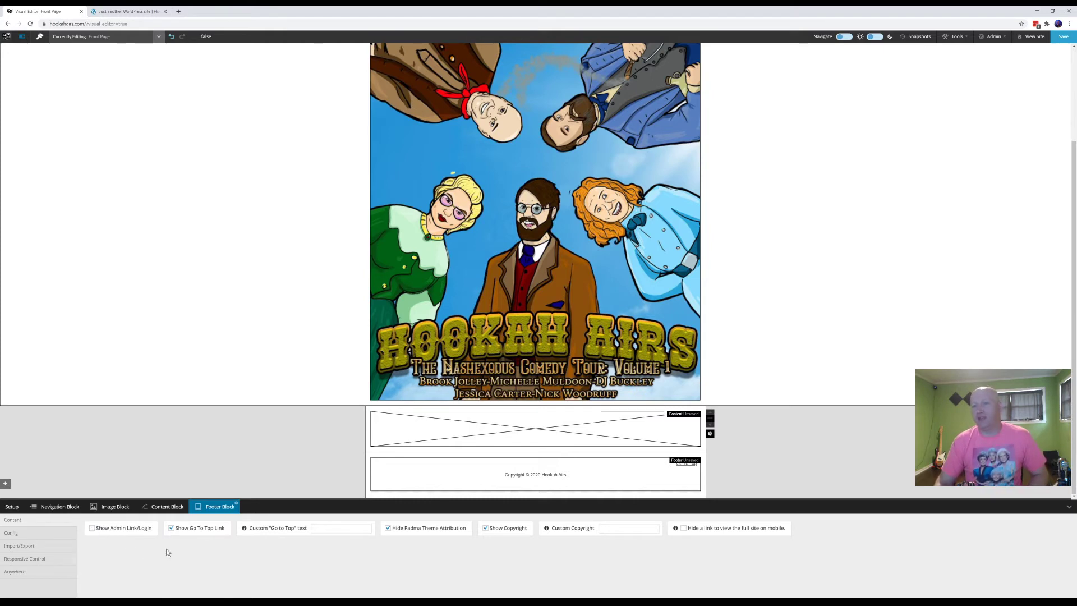
left_click(171, 529)
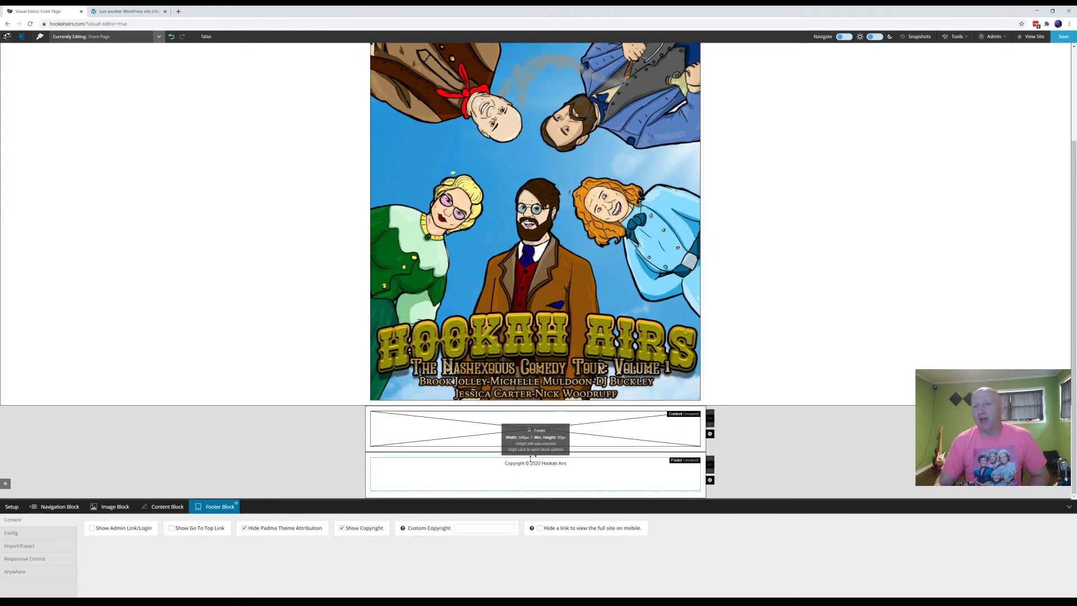
- Reduce the height of the Footer block and close the empty space above it in its wrapper
left_click_drag(522, 459, 532, 475)
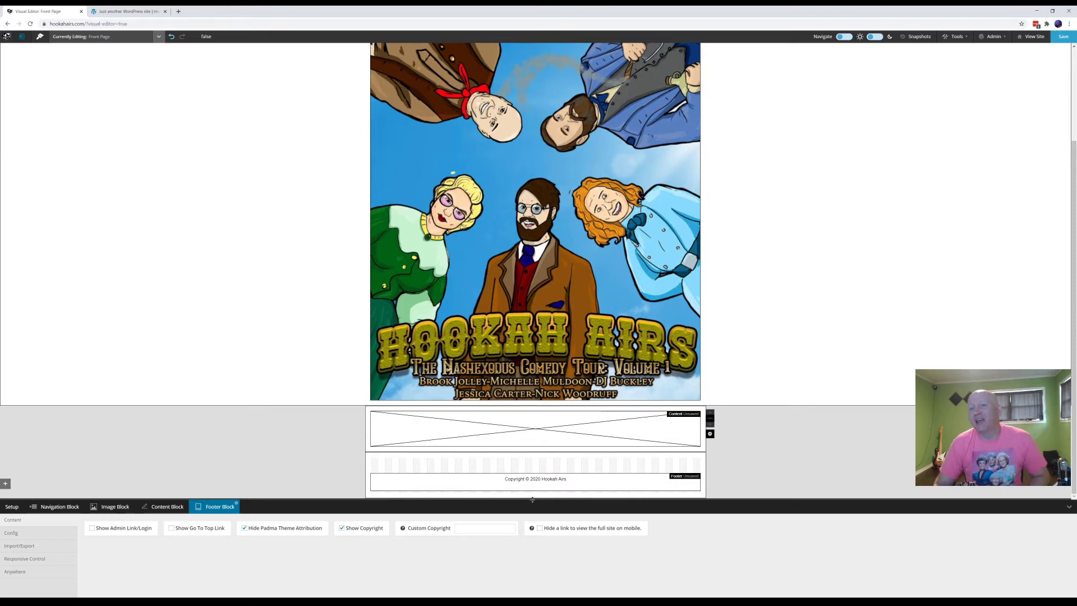
mouse_move(532, 500)
left_mouse_down()
mouse_move(532, 488)
mouse_move(532, 503)
left_mouse_up()
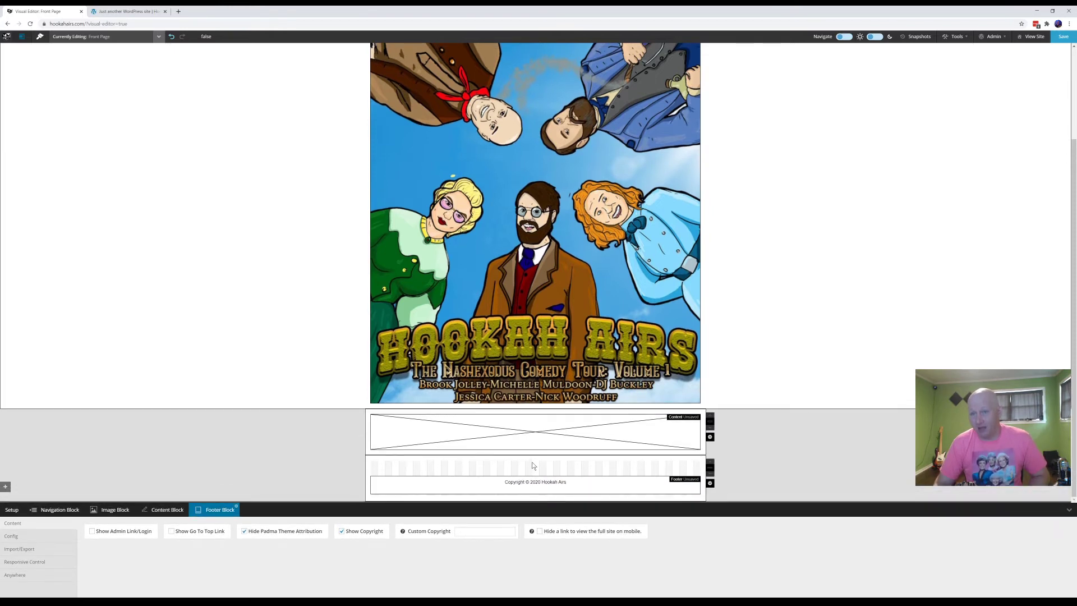
left_click_drag(534, 485, 549, 479)
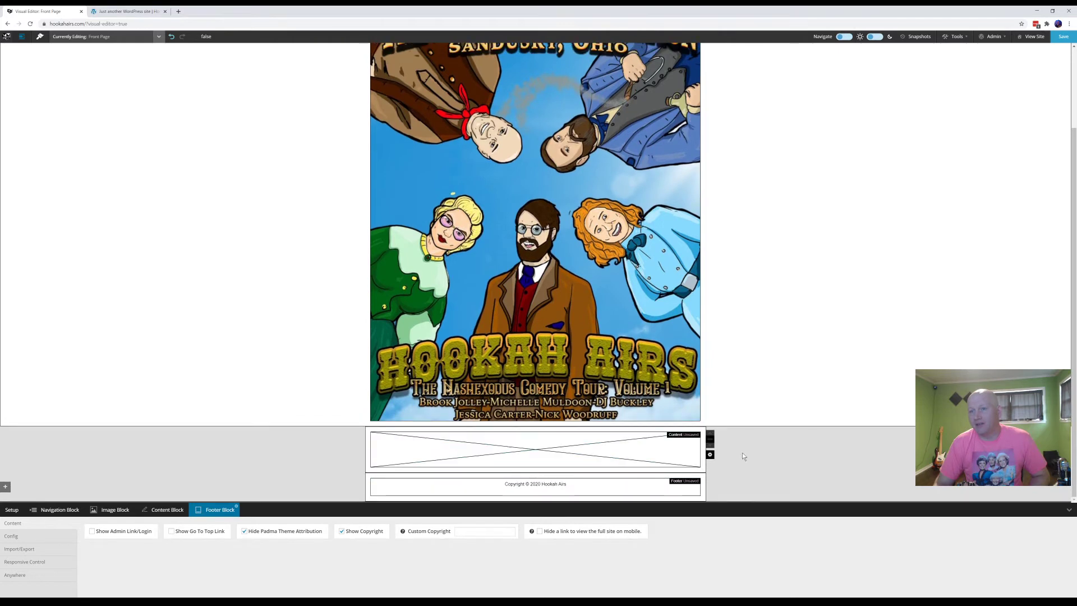
scroll(581, 472, "down", 1)
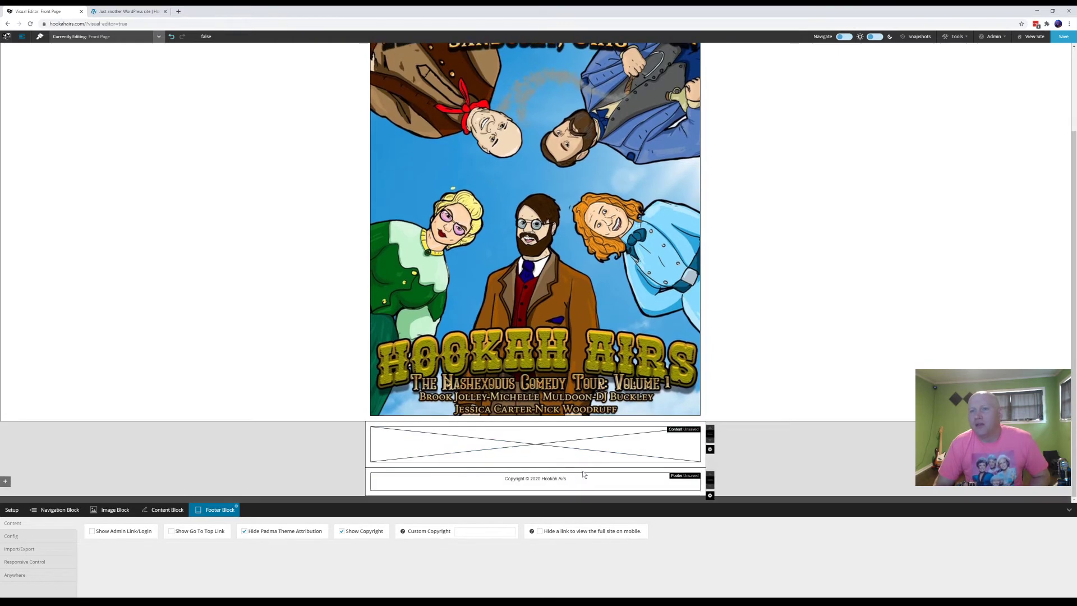
- Extend the Content block and its wrapper downward to give the content area more height
left_click_drag(587, 470, 591, 491)
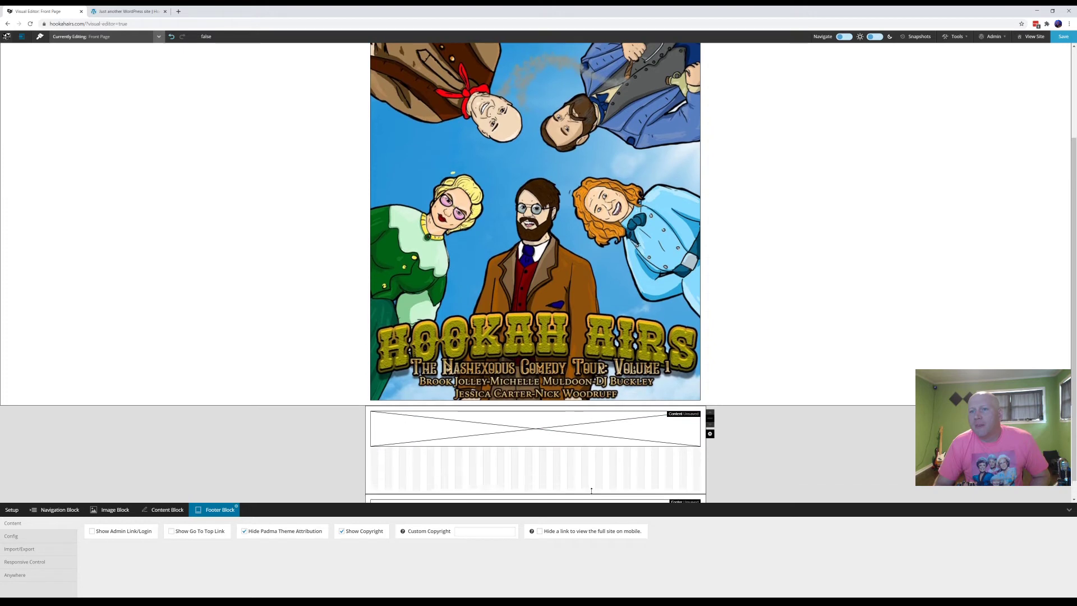
scroll(730, 461, "down", 1)
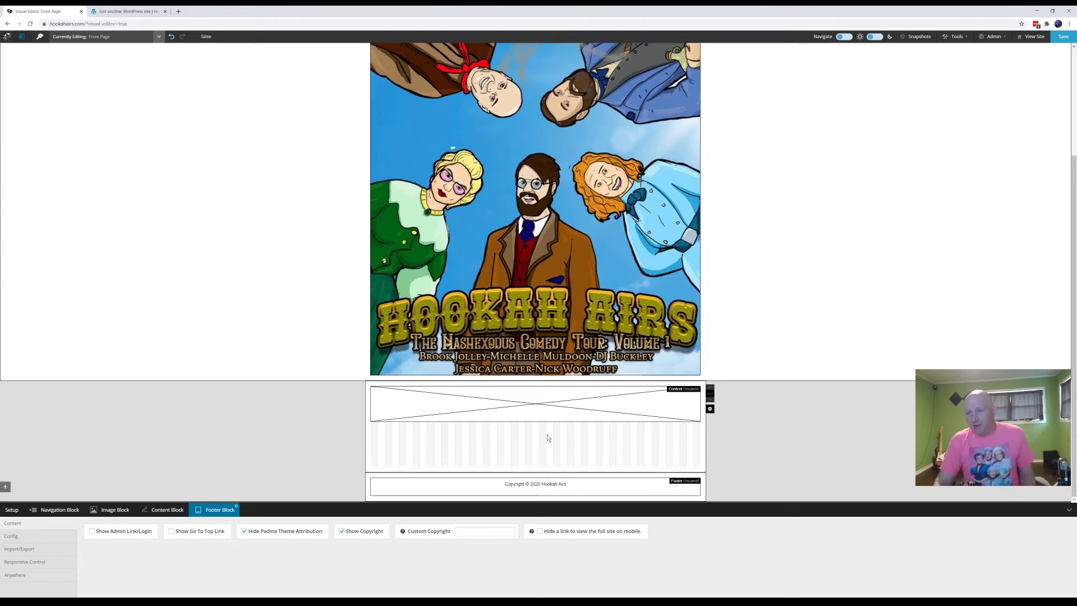
left_click_drag(541, 421, 545, 468)
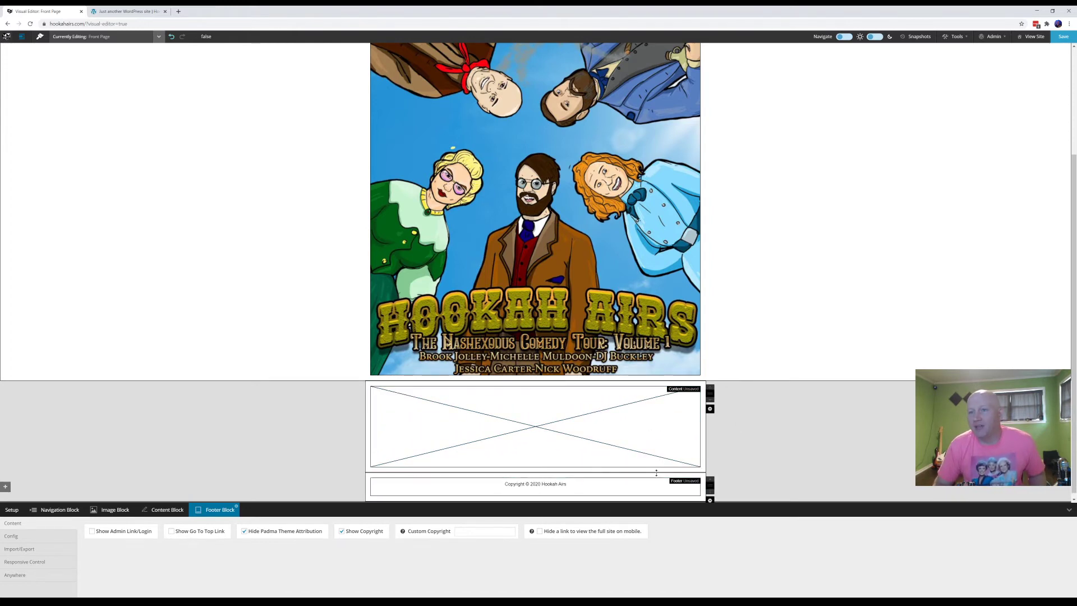
left_click_drag(653, 471, 651, 498)
scroll(805, 435, "down", 2)
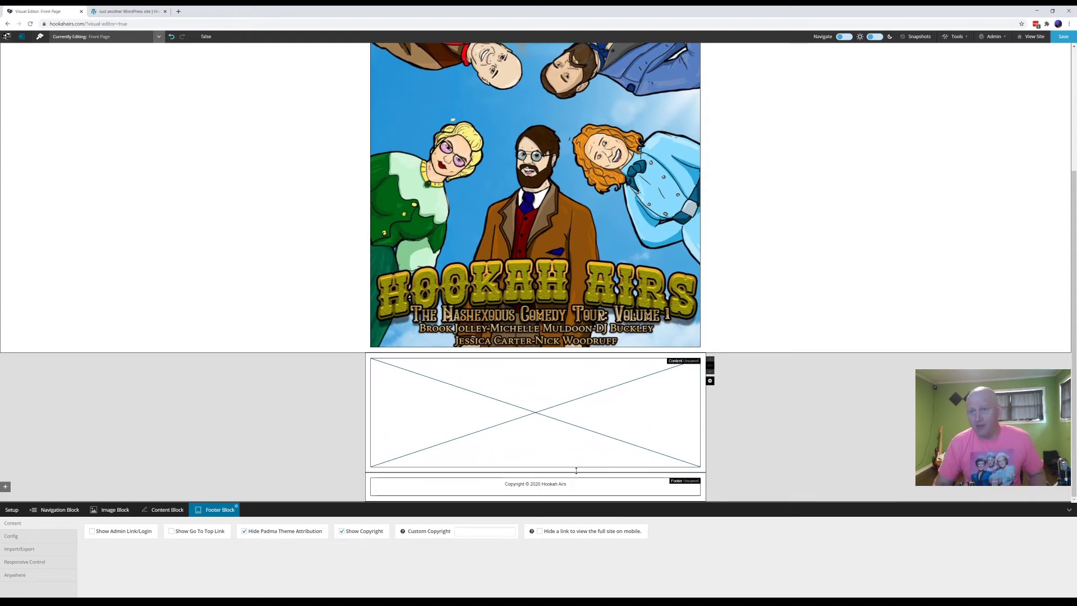
- Reduce the height of the Navigation block and shrink its wrapper to remove the gap above the cover image
scroll(836, 415, "up", 3)
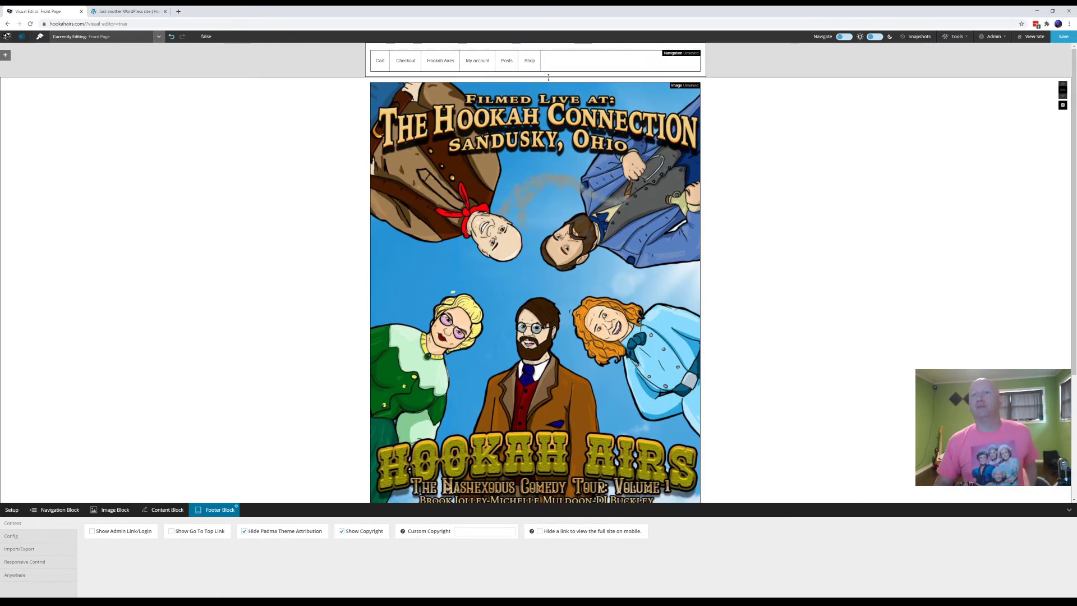
left_click_drag(552, 75, 558, 49)
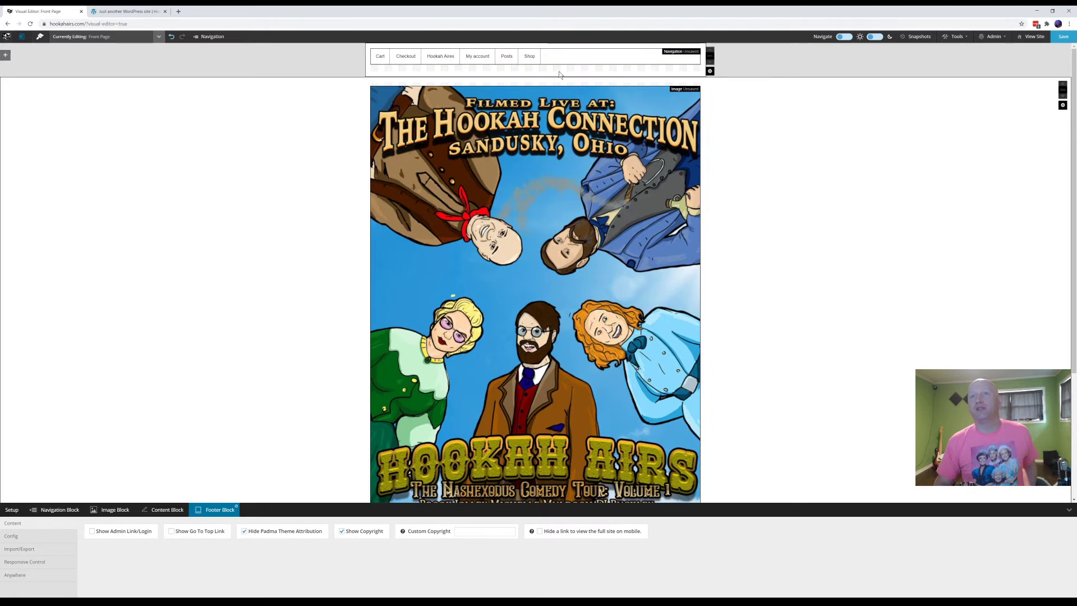
left_click_drag(560, 75, 560, 69)
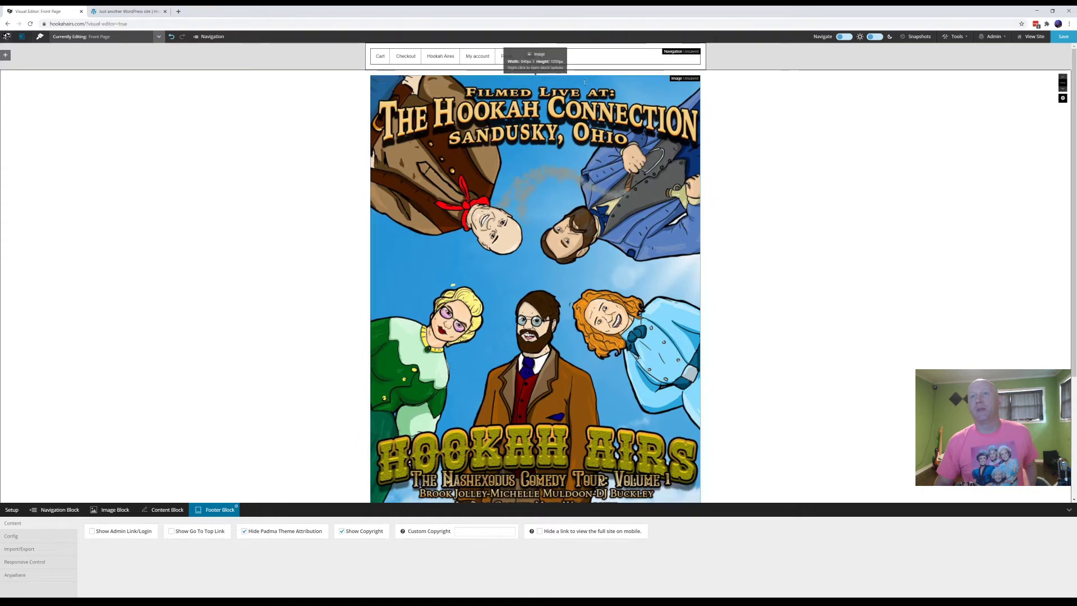
- Check the whole front page layout from navigation to footer and save it
scroll(763, 132, "down", 3)
scroll(757, 133, "up", 1)
scroll(752, 130, "up", 2)
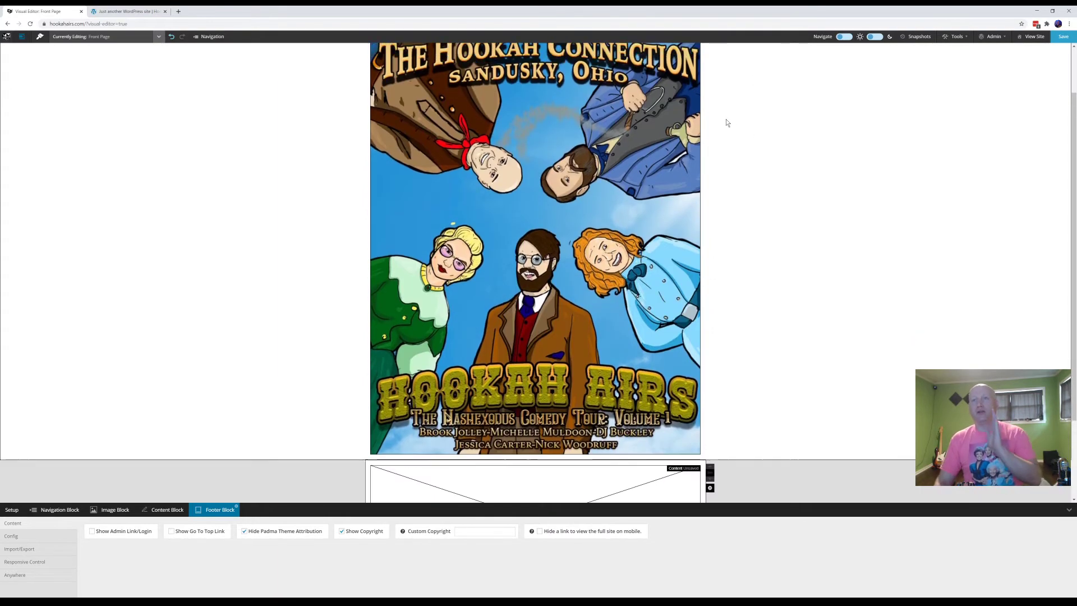
scroll(726, 115, "down", 3)
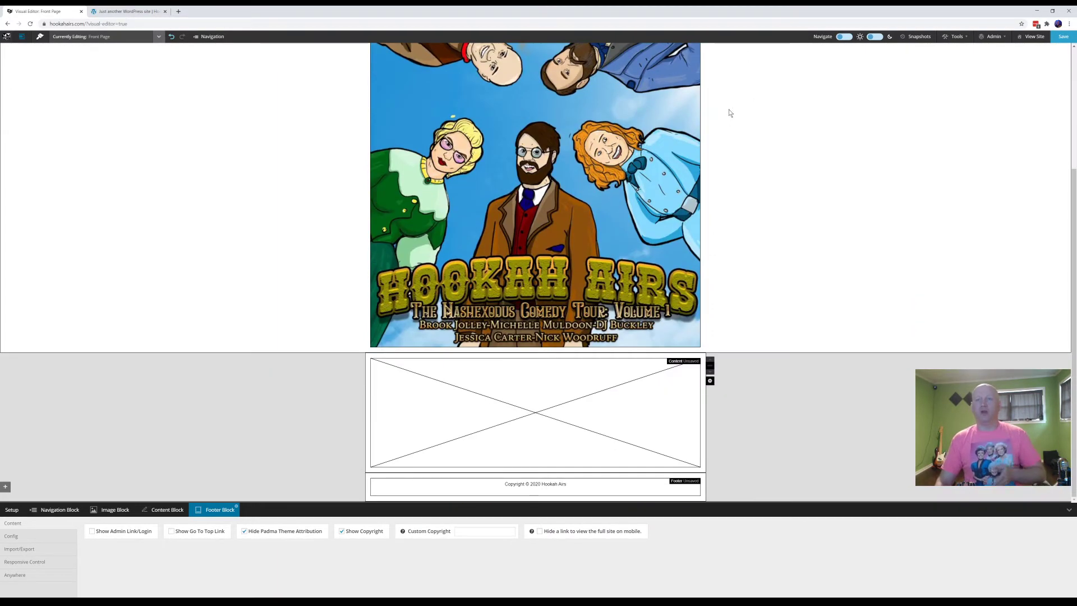
scroll(790, 169, "up", 3)
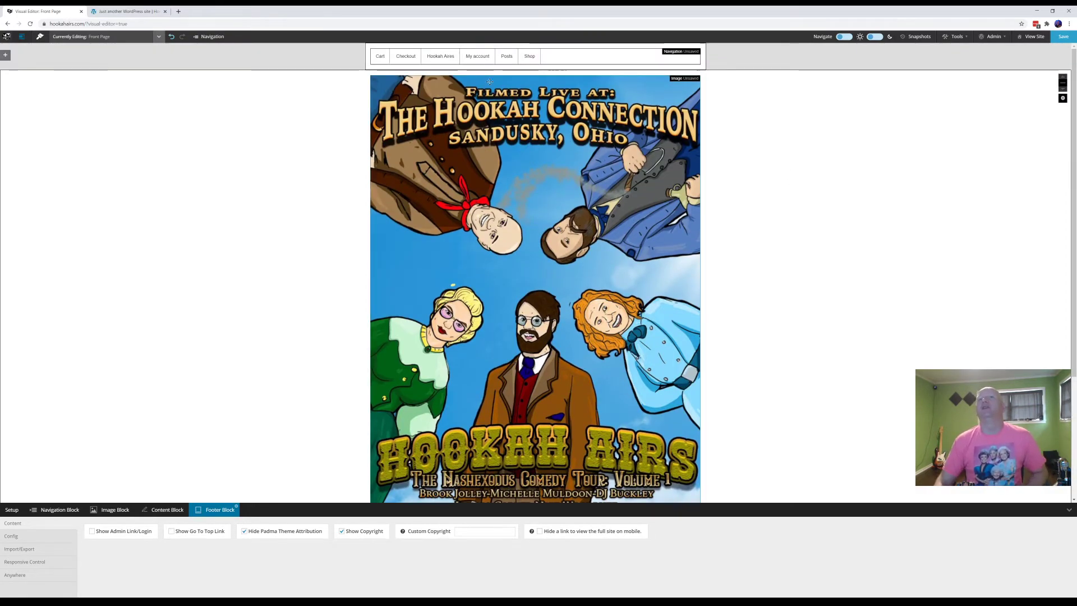
scroll(802, 292, "down", 3)
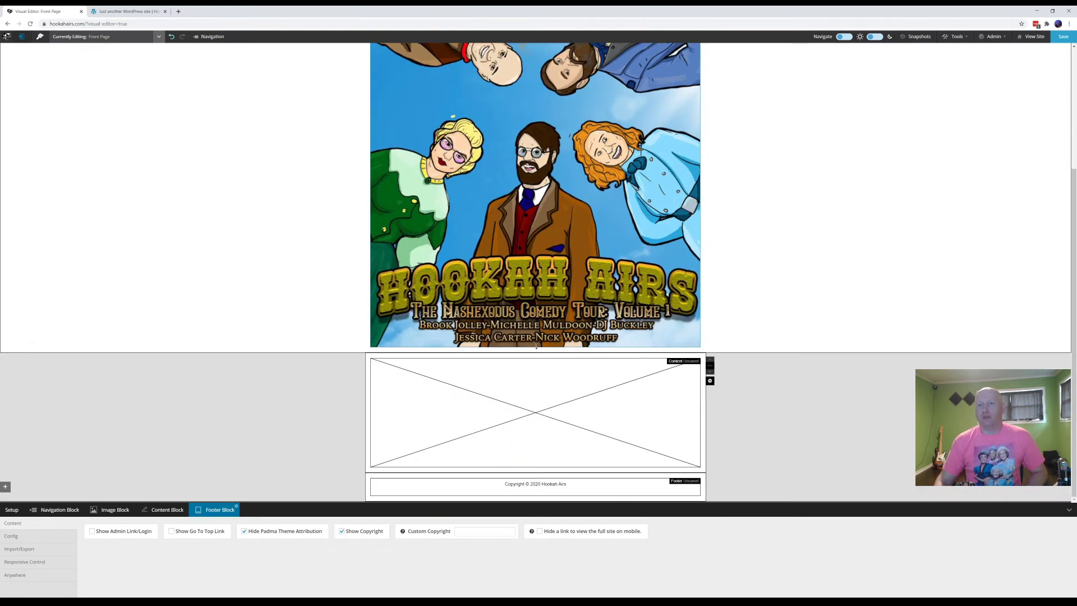
scroll(815, 240, "up", 3)
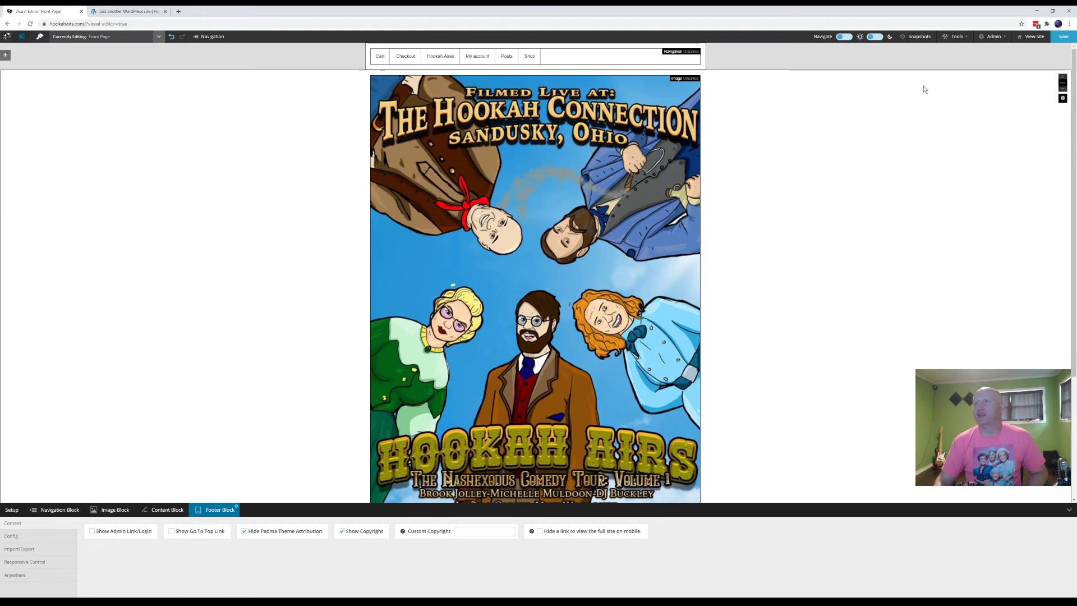
left_click(1064, 36)
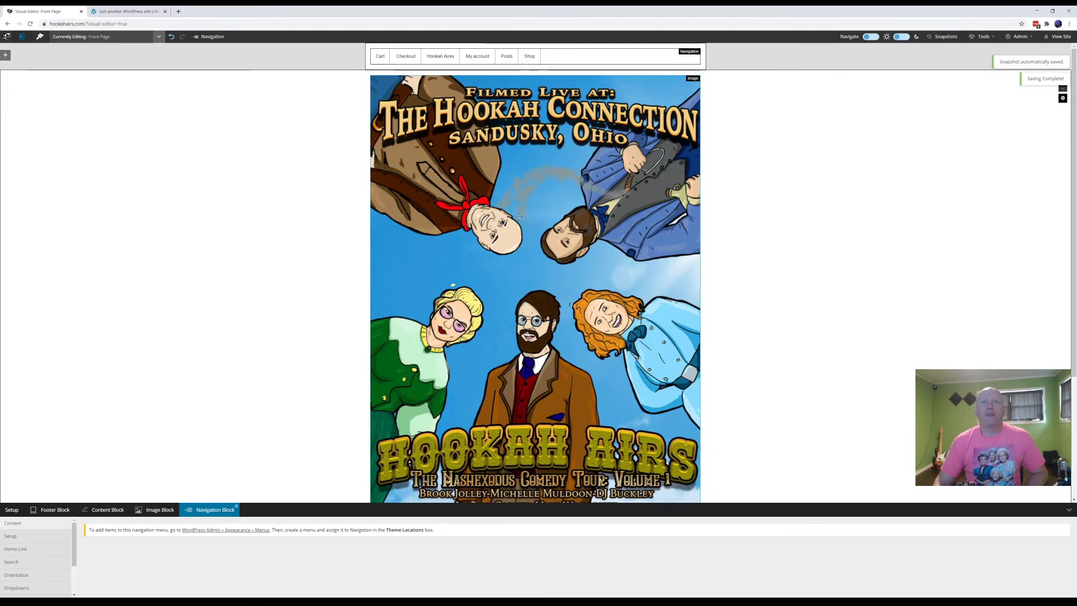
scroll(437, 188, "down", 2)
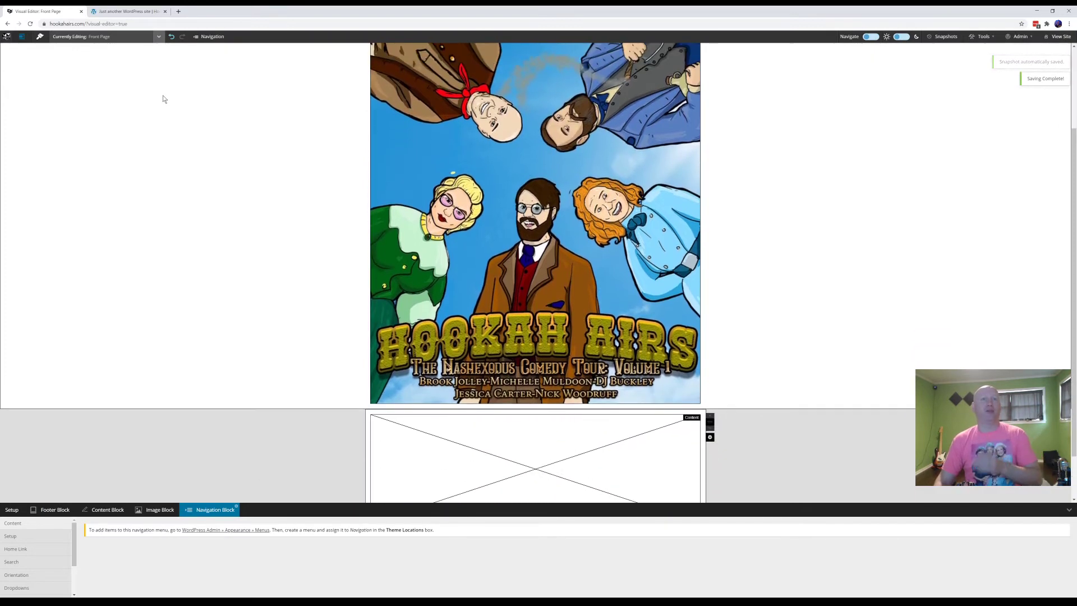
- Reload the live hookahairs.com front page, review its navigation, cover image, content and footer, and return to the Visual Editor
left_click(126, 12)
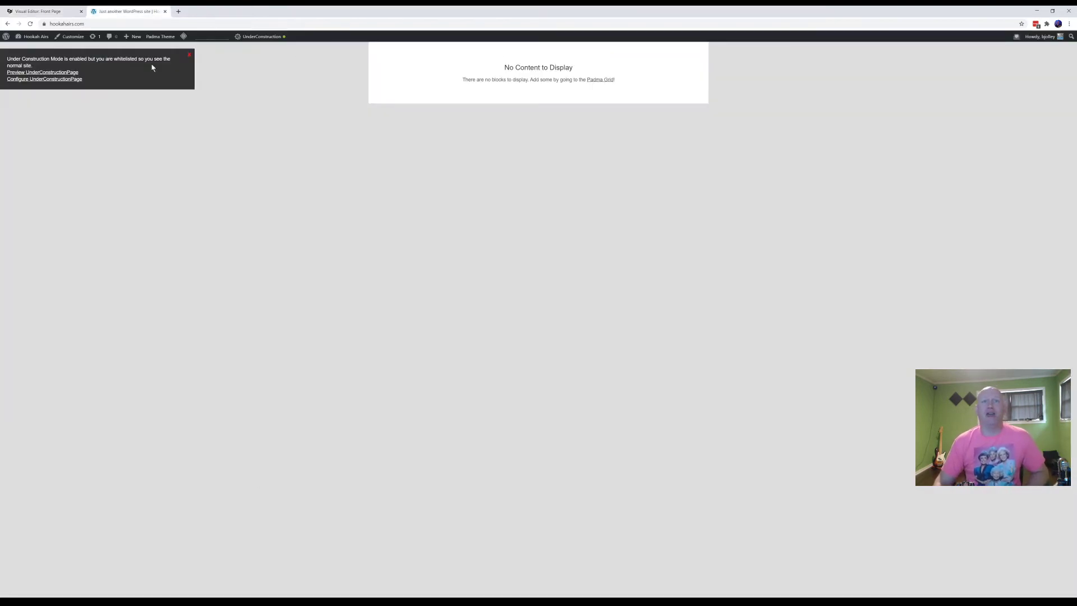
left_click(30, 25)
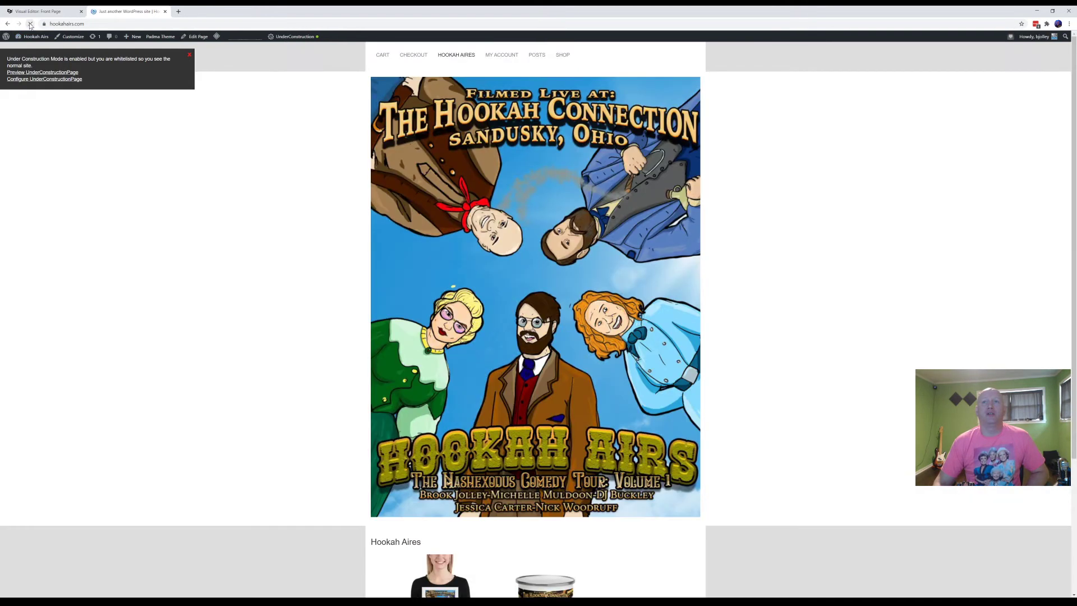
scroll(184, 224, "down", 3)
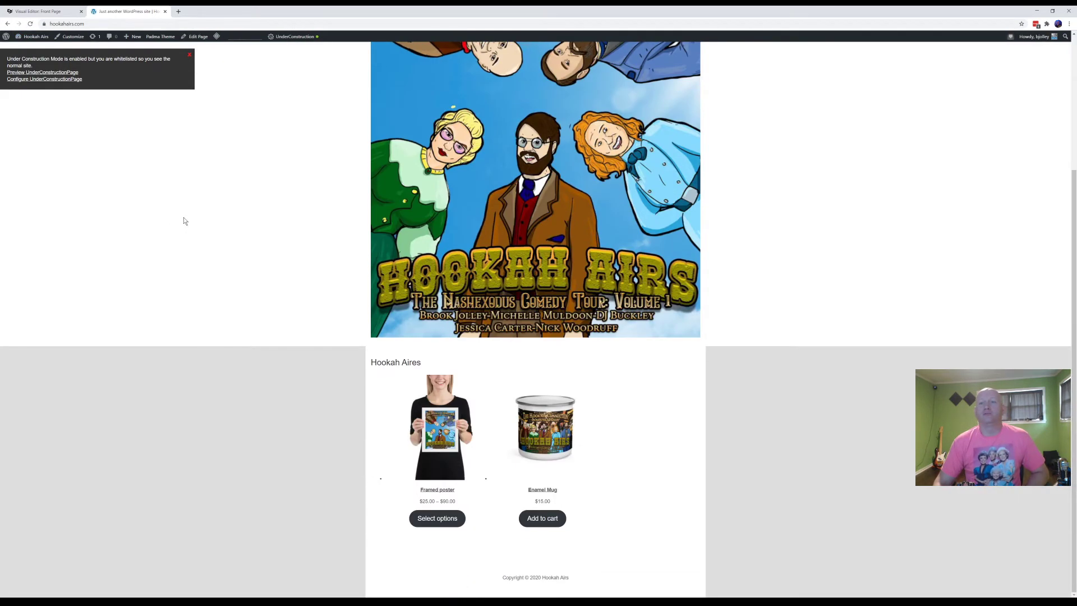
scroll(190, 213, "up", 3)
scroll(188, 212, "down", 3)
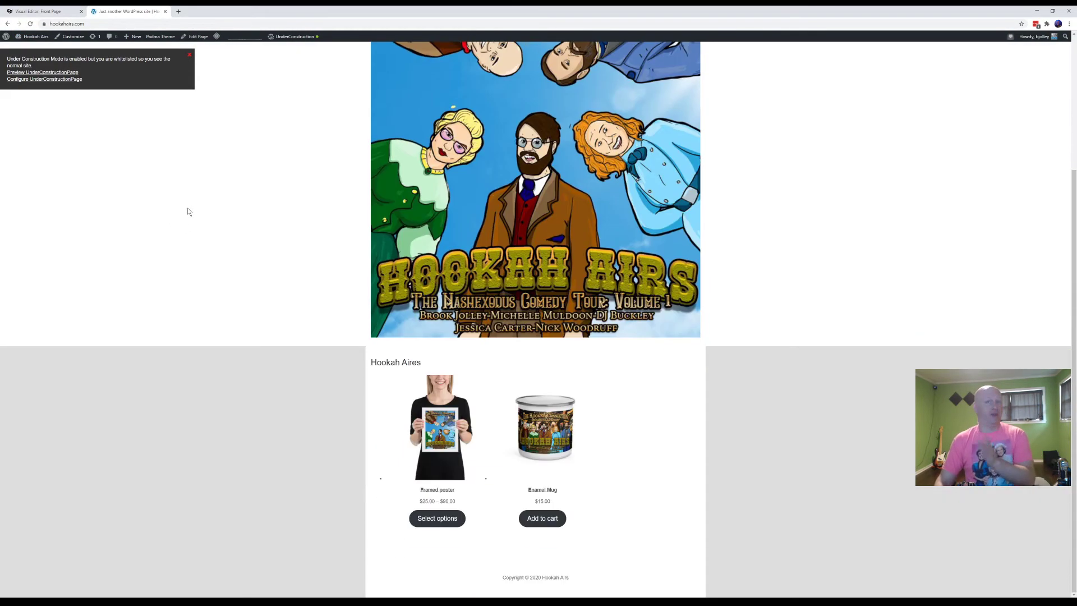
scroll(188, 211, "up", 3)
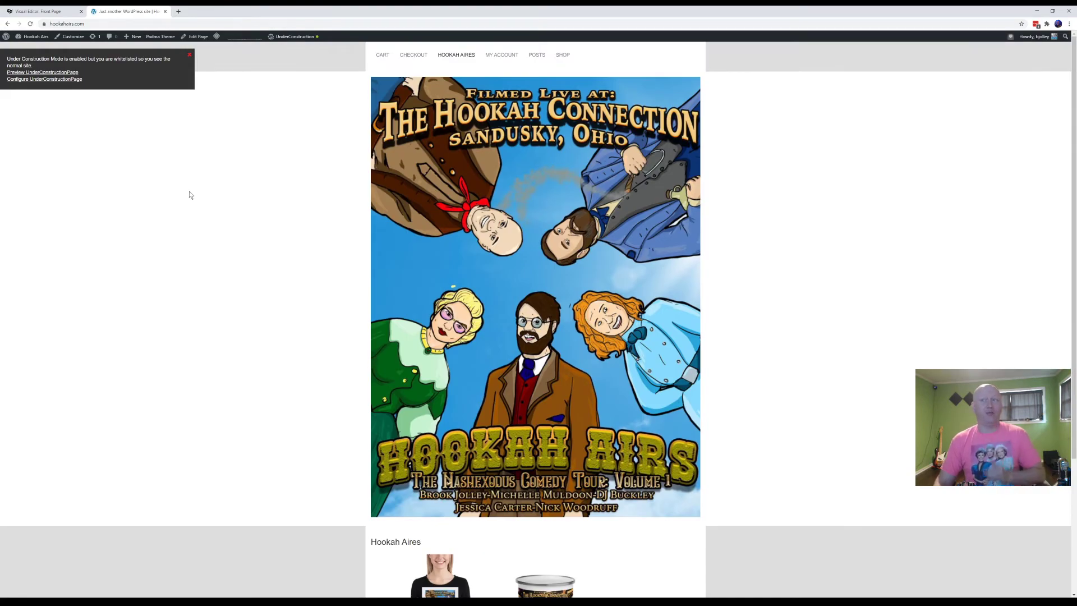
scroll(189, 191, "down", 3)
scroll(189, 189, "up", 3)
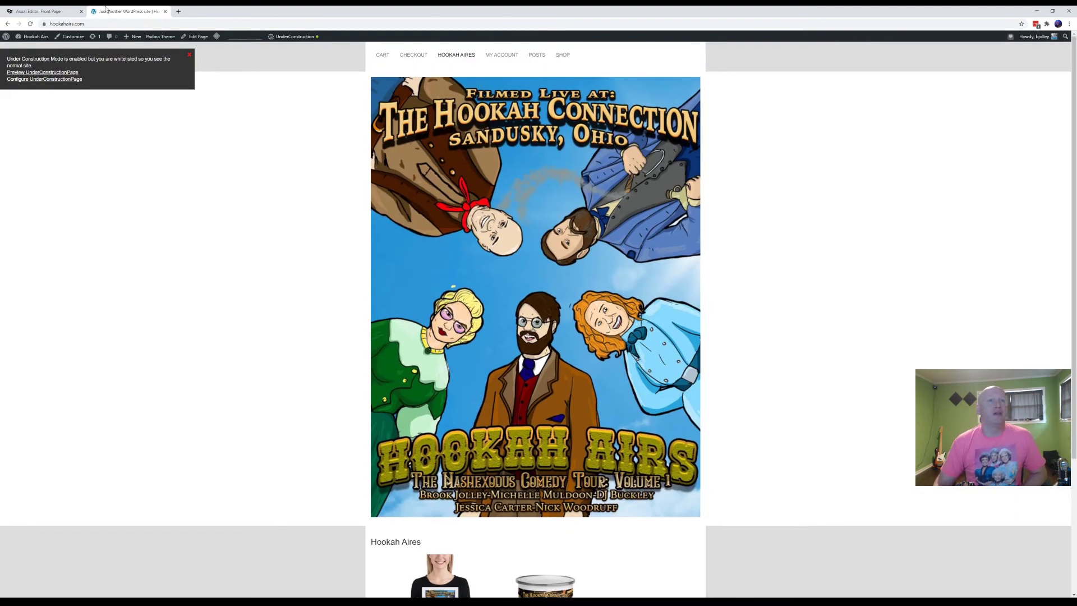
left_click(34, 10)
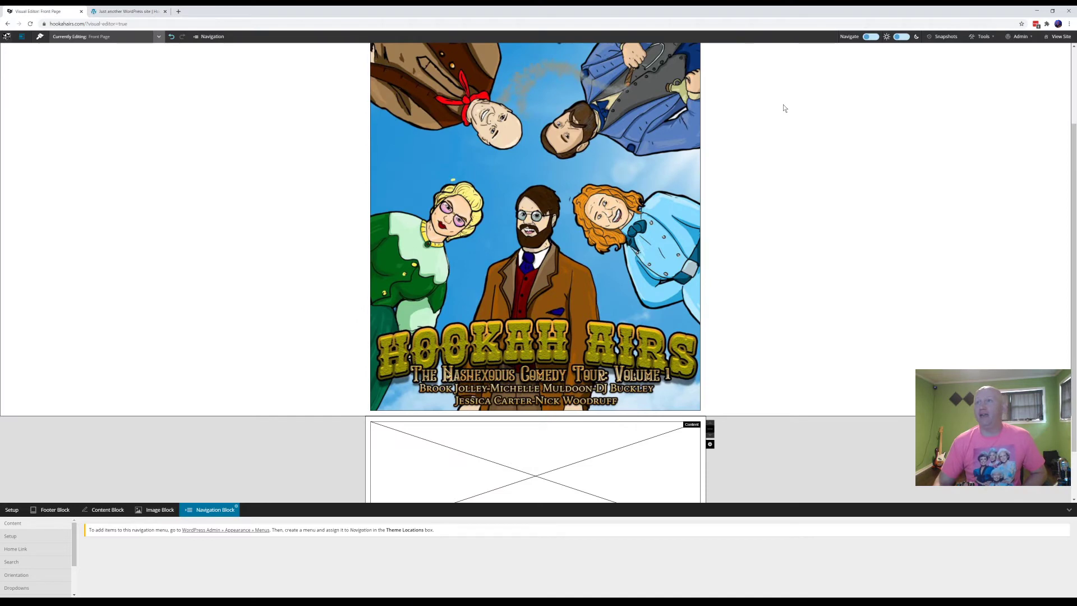
- Switch the front page to the Design Editor and dismiss the welcome tour, the under-construction notice and the inspector hint
scroll(890, 123, "up", 3)
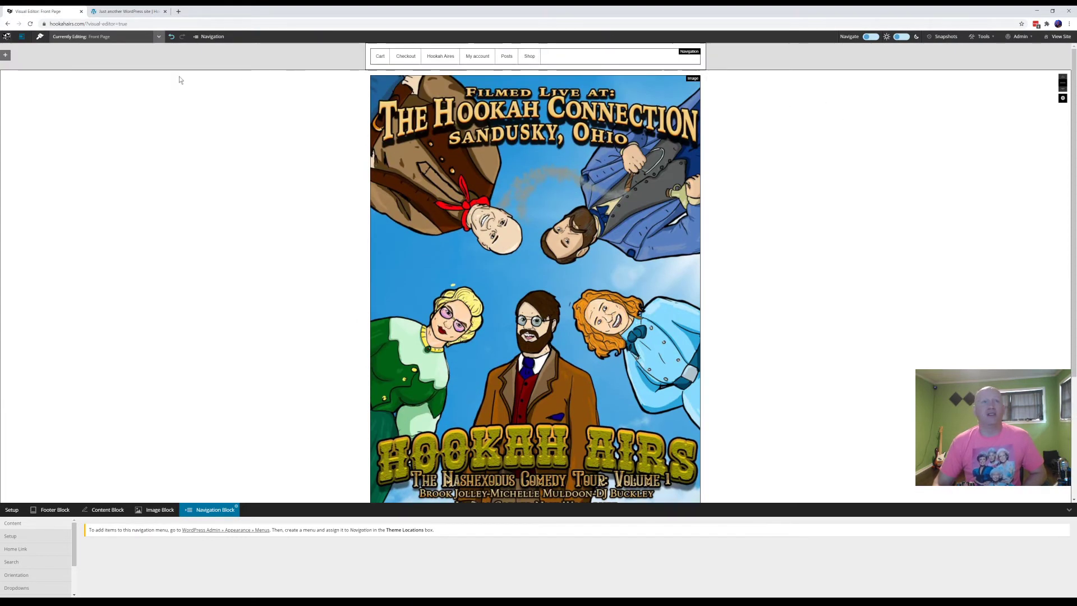
left_click(41, 36)
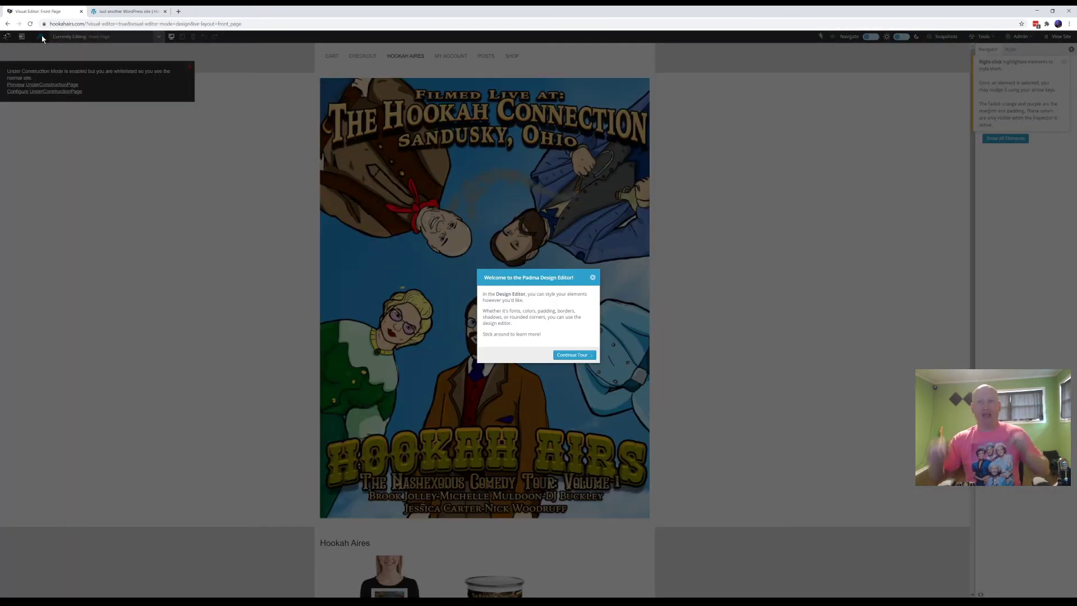
left_click(592, 278)
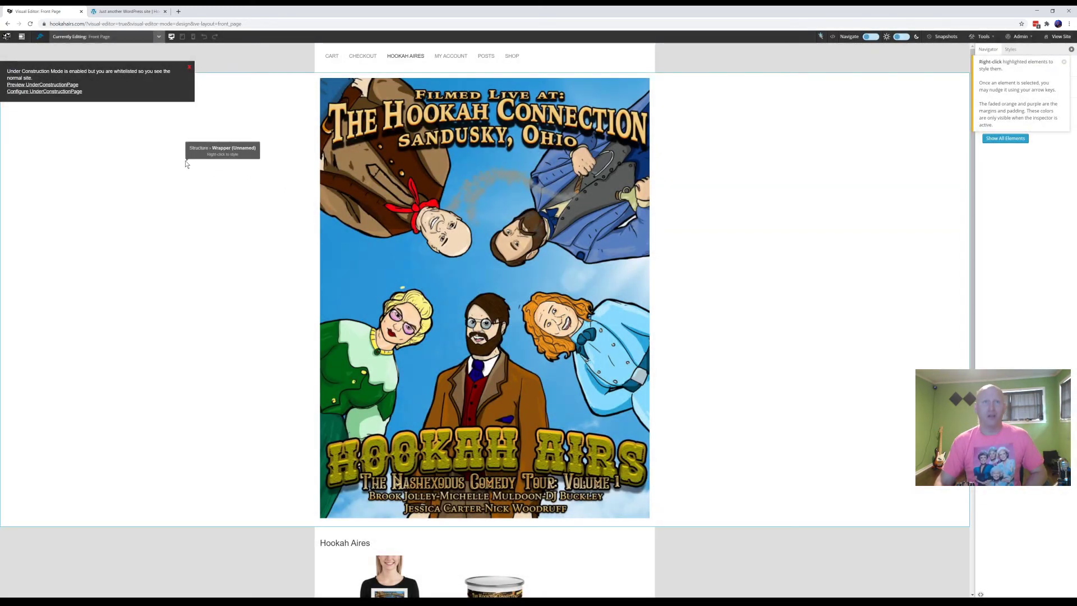
left_click(190, 67)
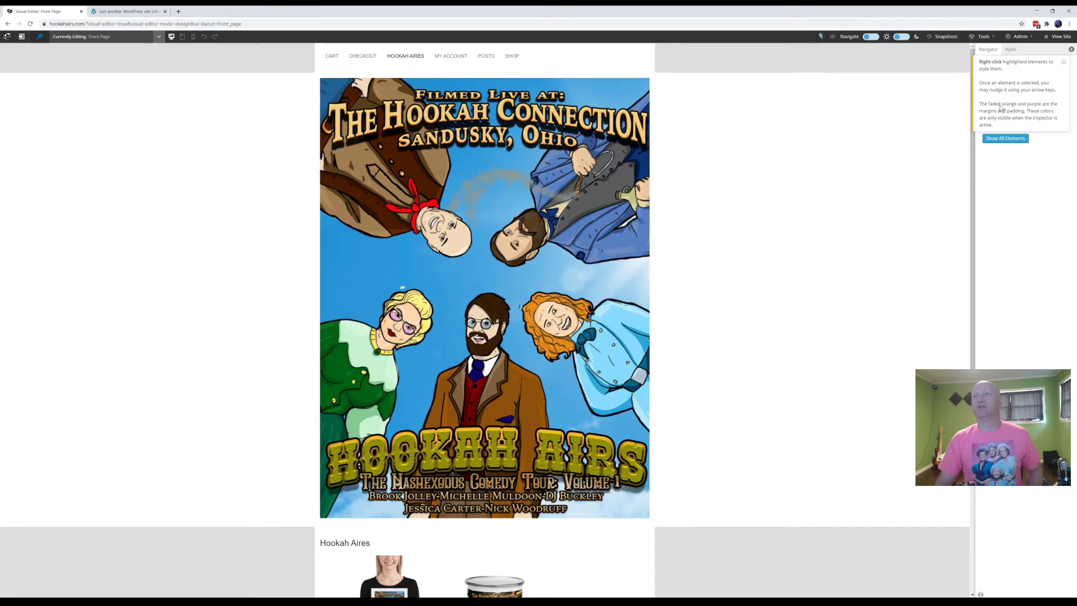
left_click(1064, 62)
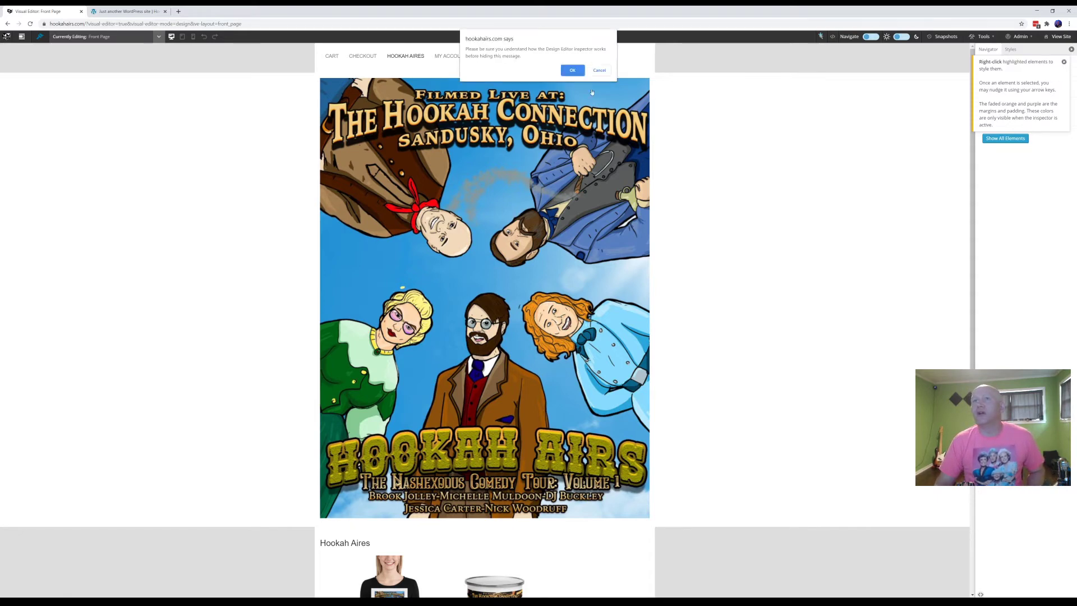
left_click(571, 71)
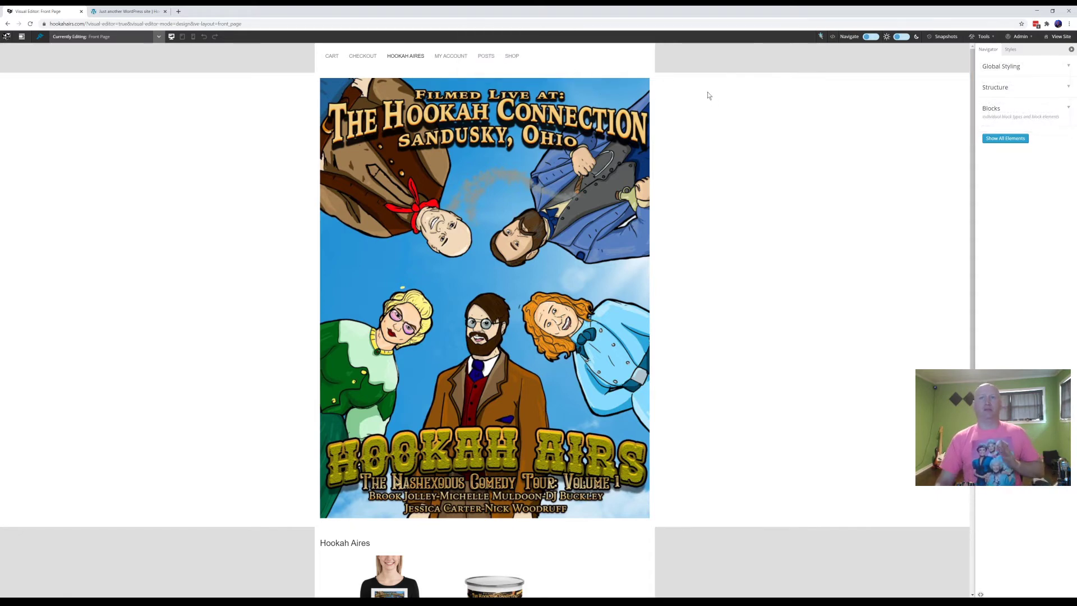
- Examine the front page in the Design Editor from navigation to footer, and reload the editor
scroll(707, 209, "down", 3)
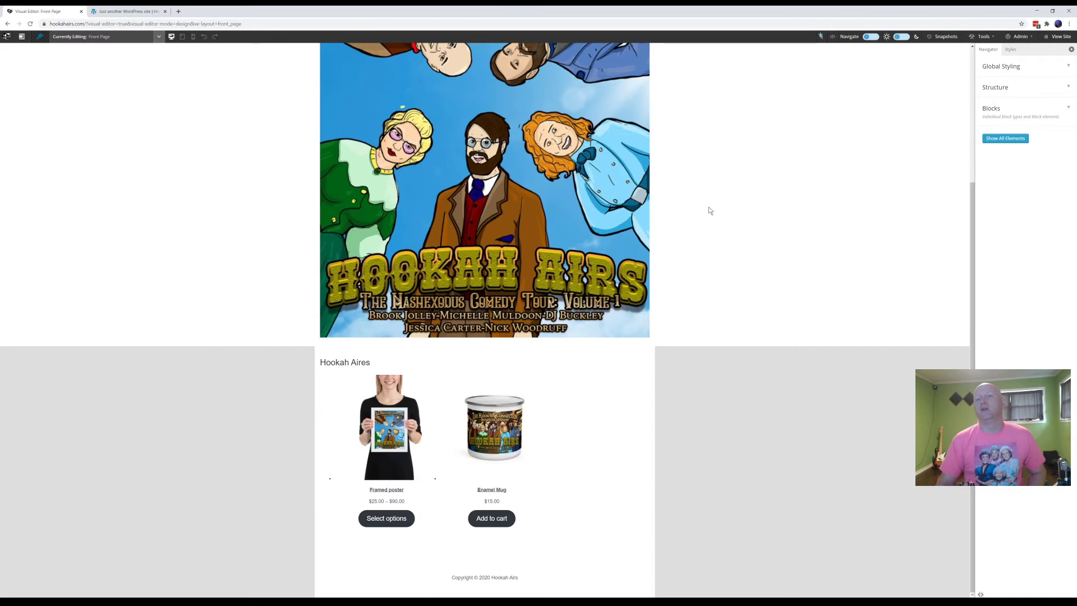
scroll(642, 258, "up", 3)
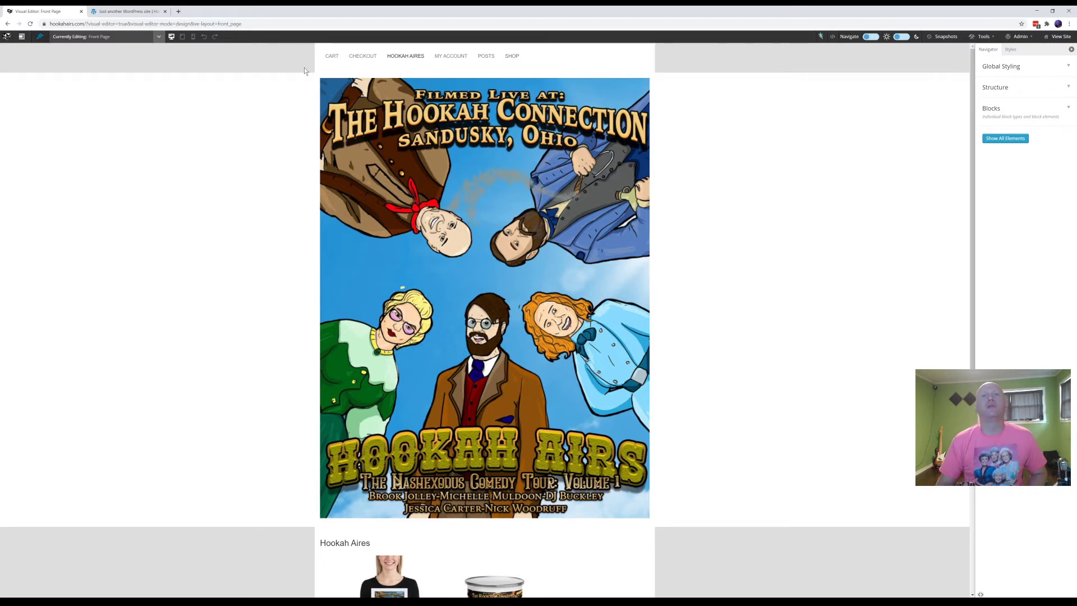
scroll(300, 312, "down", 3)
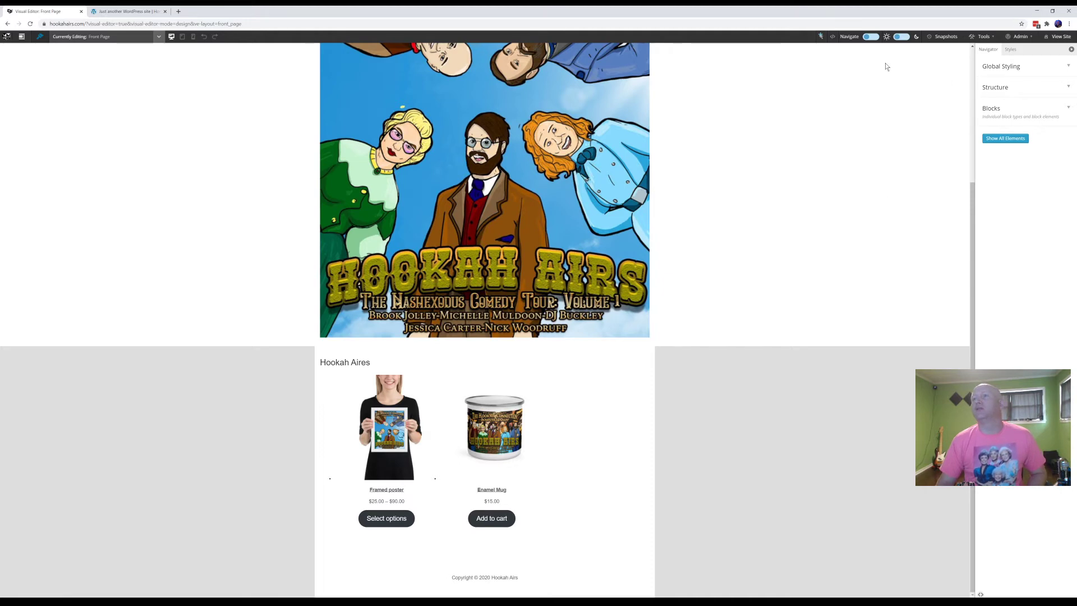
scroll(887, 66, "up", 1)
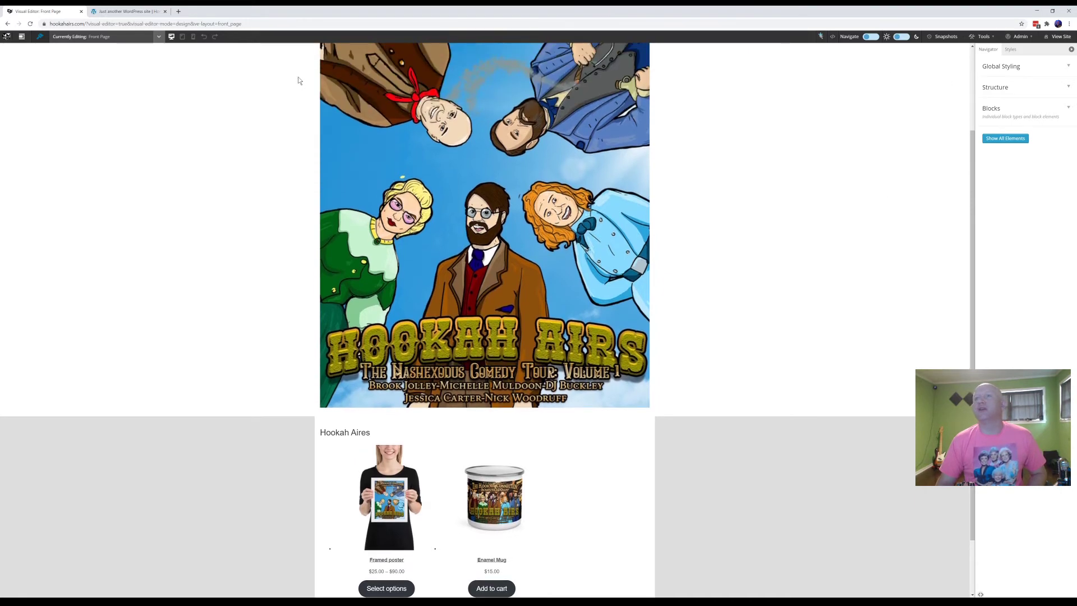
left_click(30, 23)
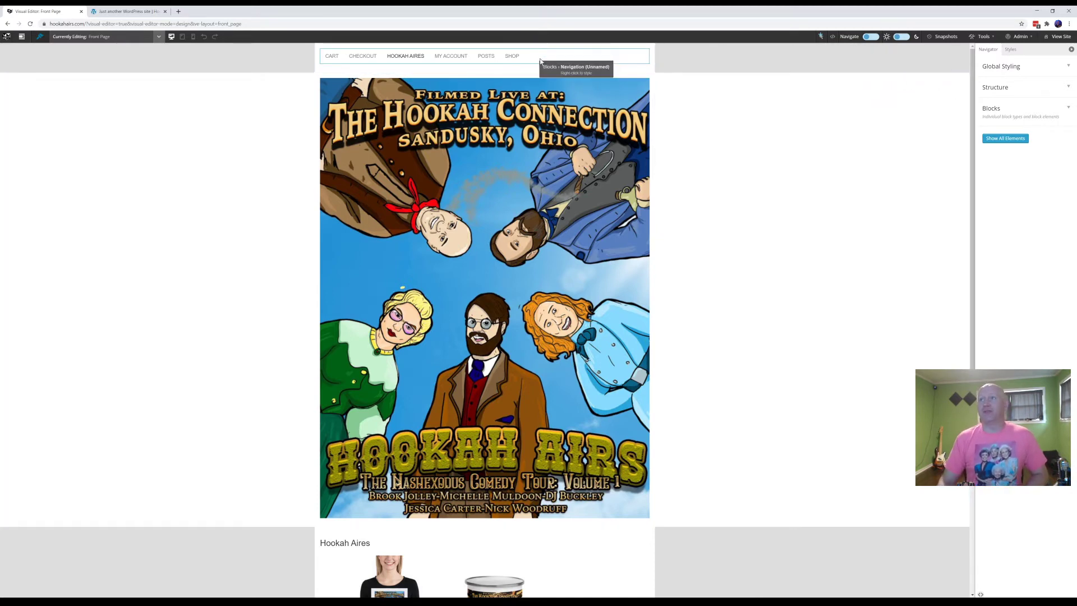
- Look at the styling options for the Navigation block and the cover image's wrapper, with the design panel hidden for the first
left_click(1071, 50)
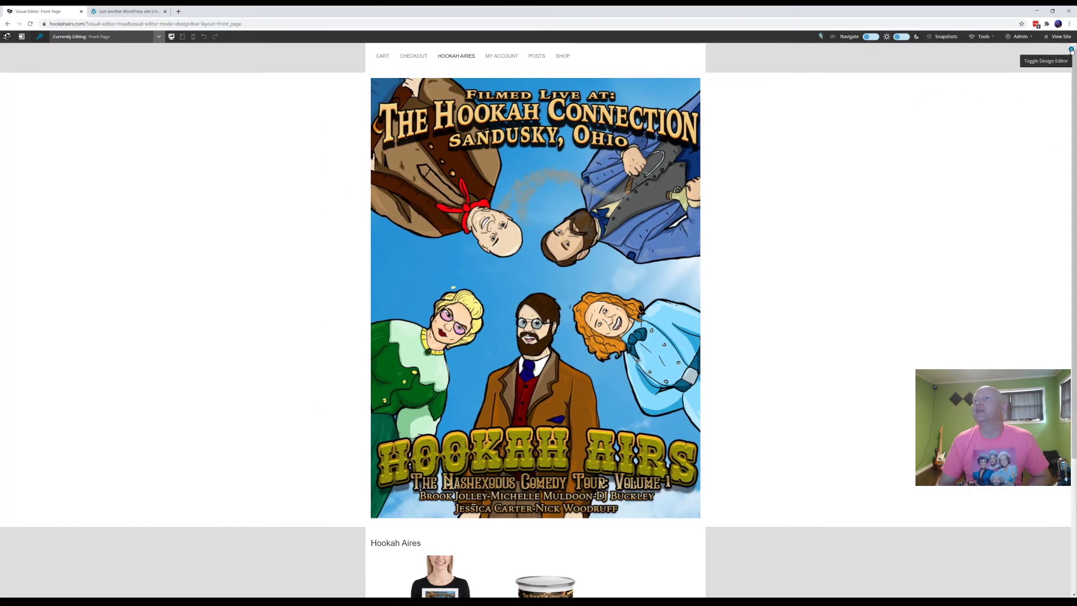
right_click(623, 57)
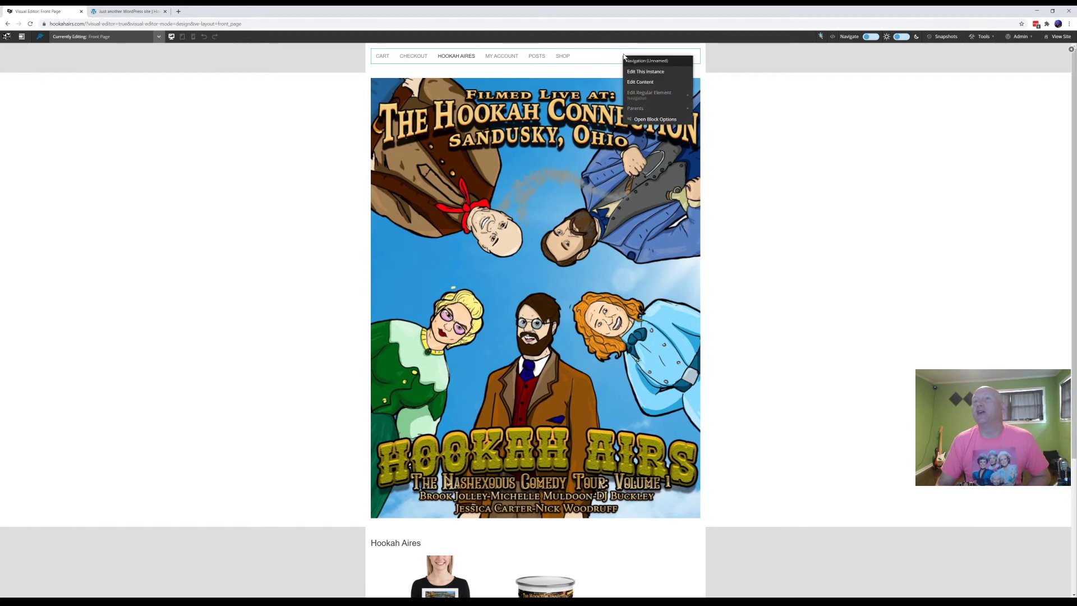
left_click(1072, 49)
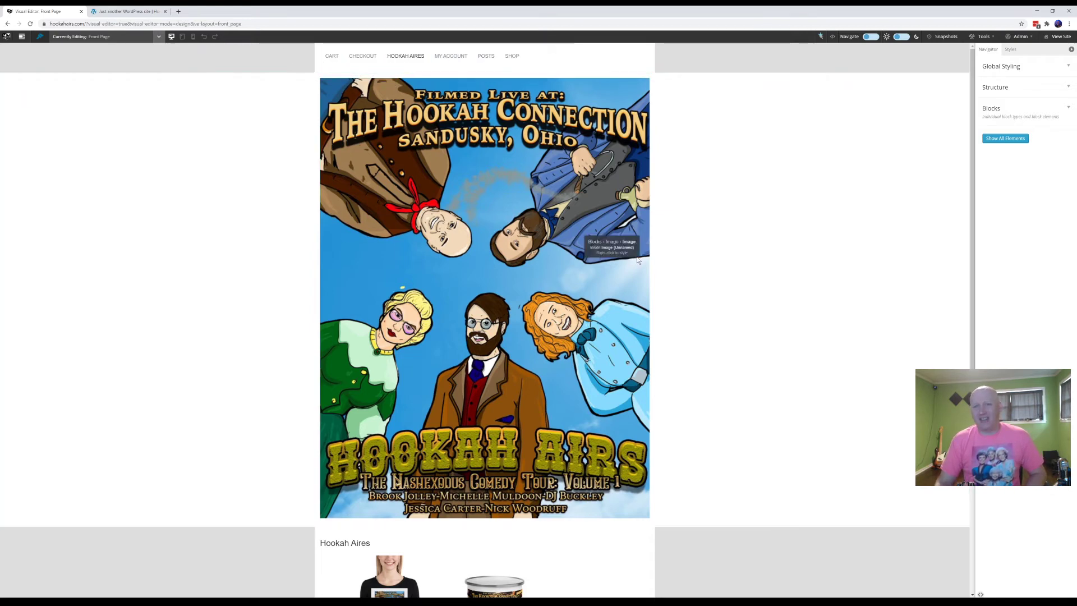
right_click(687, 207)
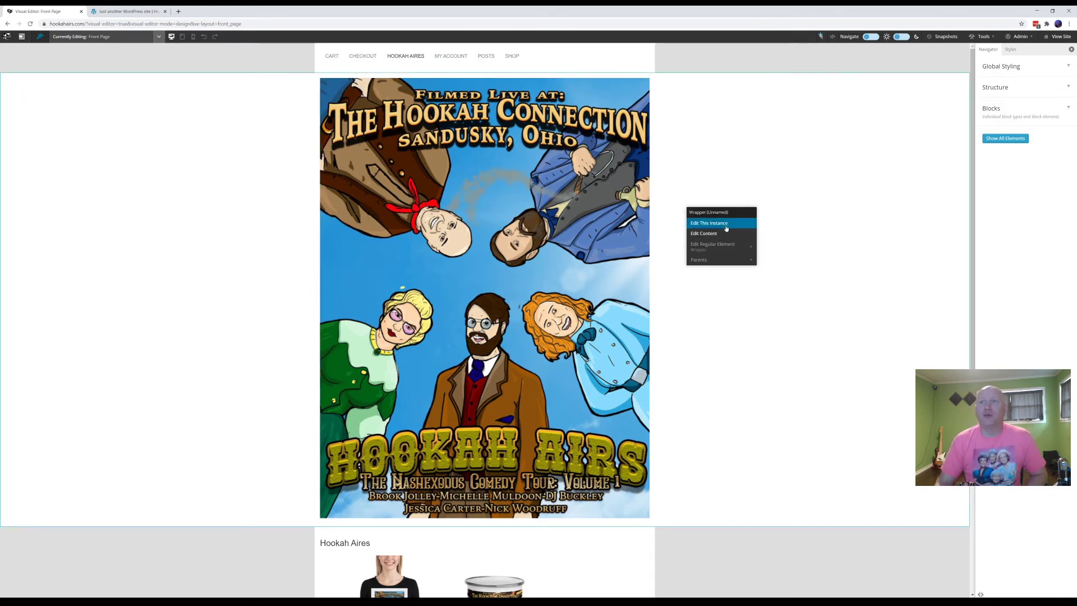
left_click(692, 151)
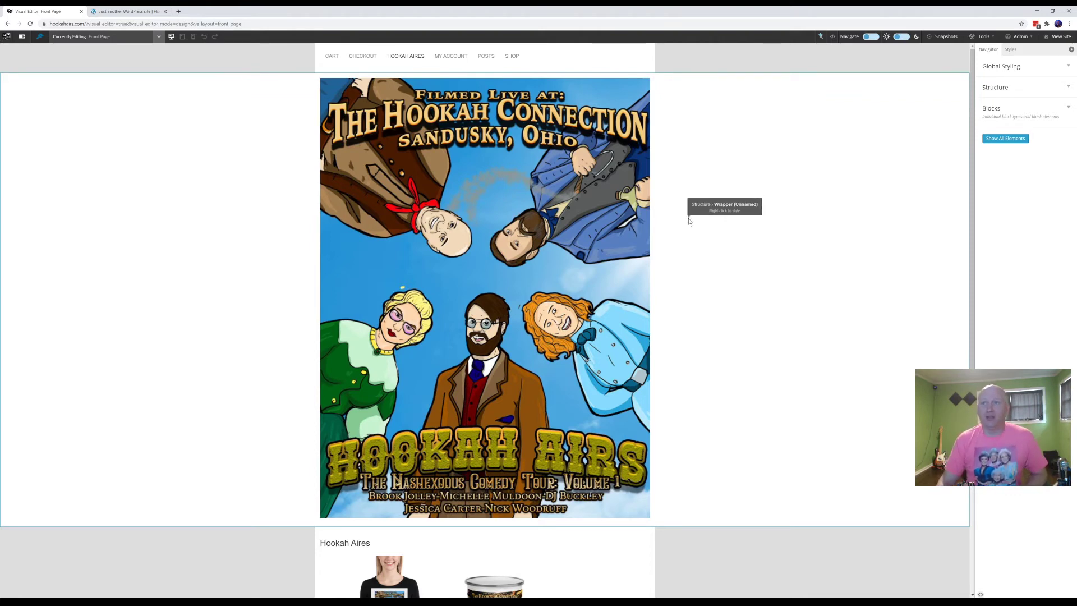
- Edit this instance of the wrapper around the cover image and set its background color to black
right_click(672, 241)
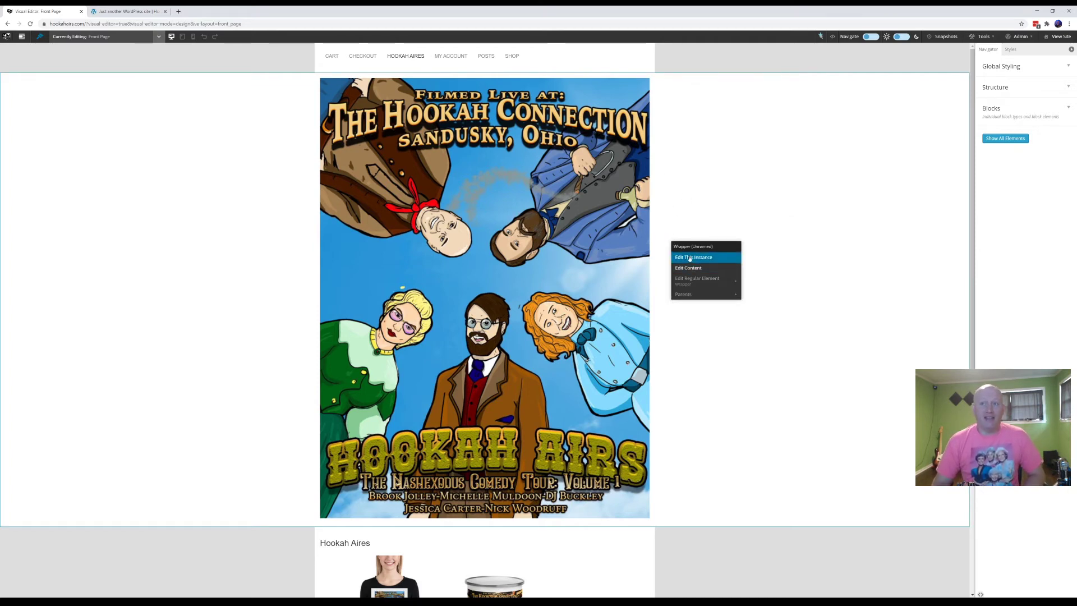
mouse_move(693, 284)
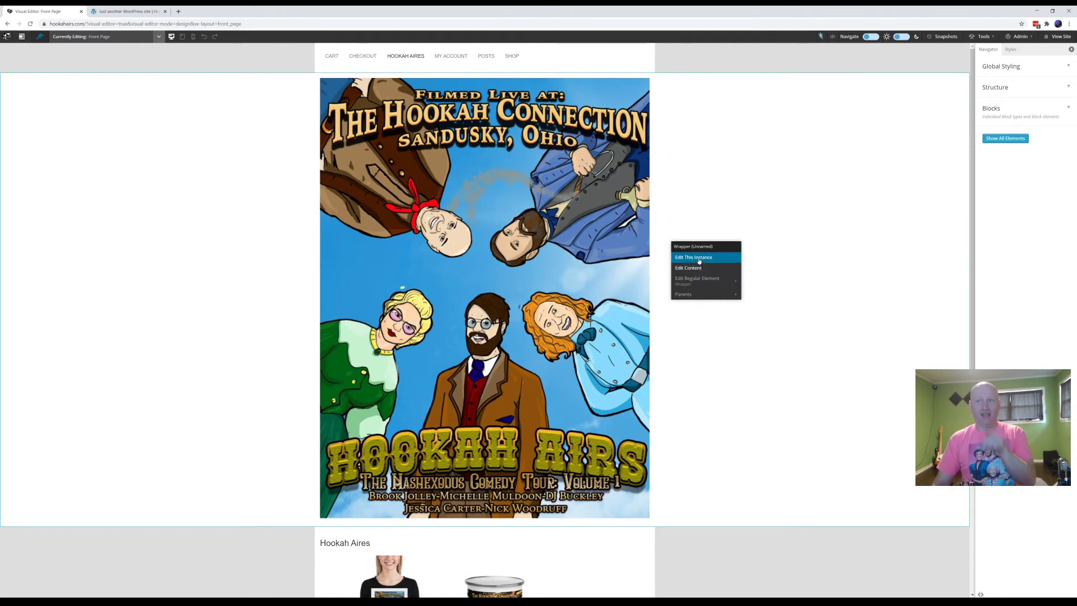
left_click(699, 258)
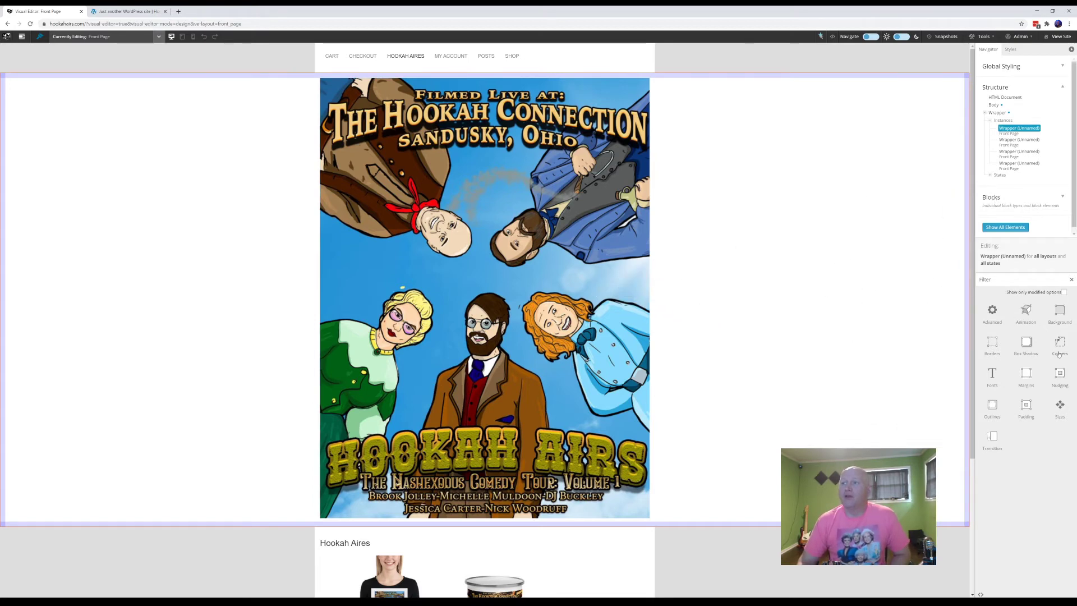
left_click(1060, 312)
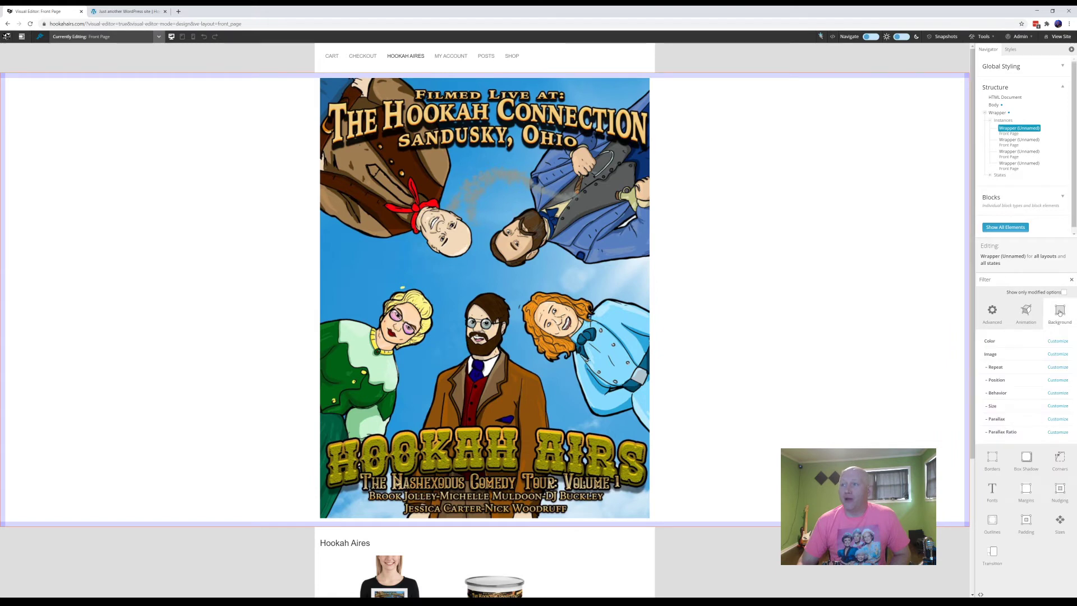
left_click(1055, 343)
left_click(1066, 342)
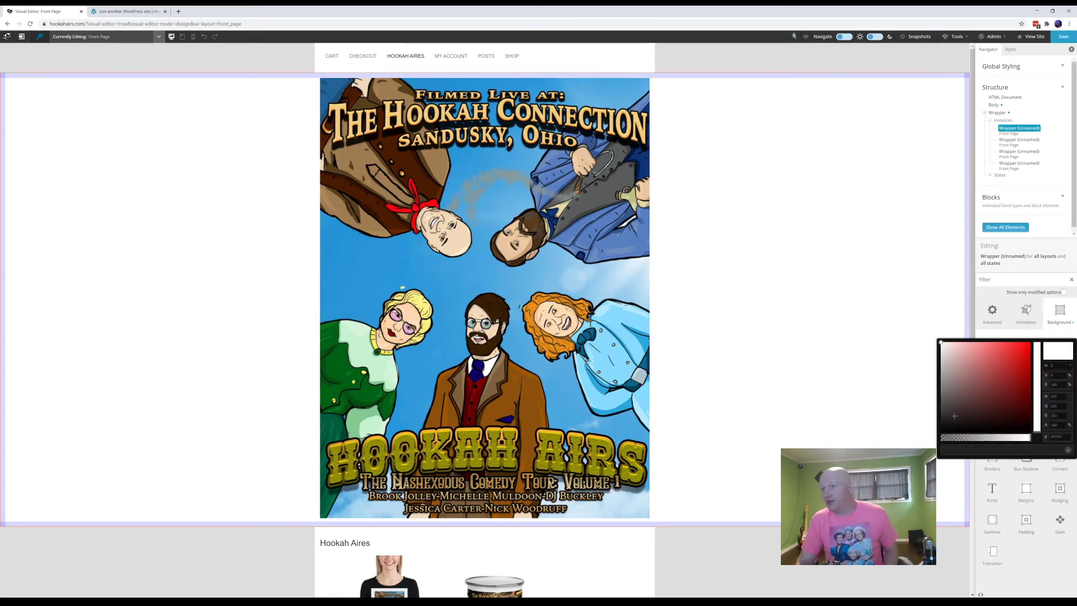
left_click_drag(959, 411, 939, 438)
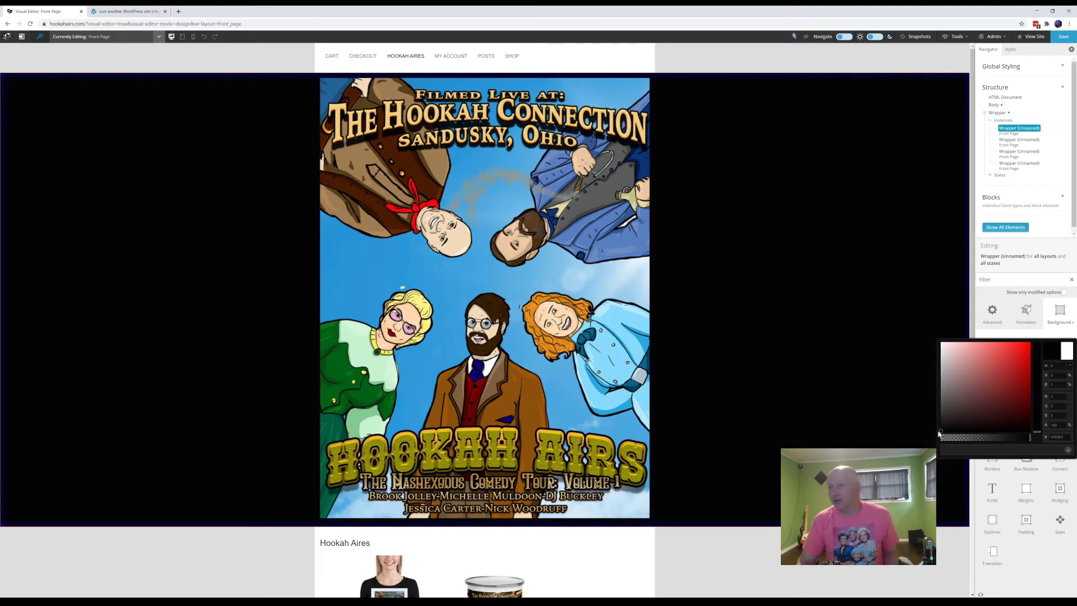
left_click(1049, 354)
- Examine the page around the black wrapper from navigation to footer, and look at the Body element's editing options
scroll(694, 320, "down", 3)
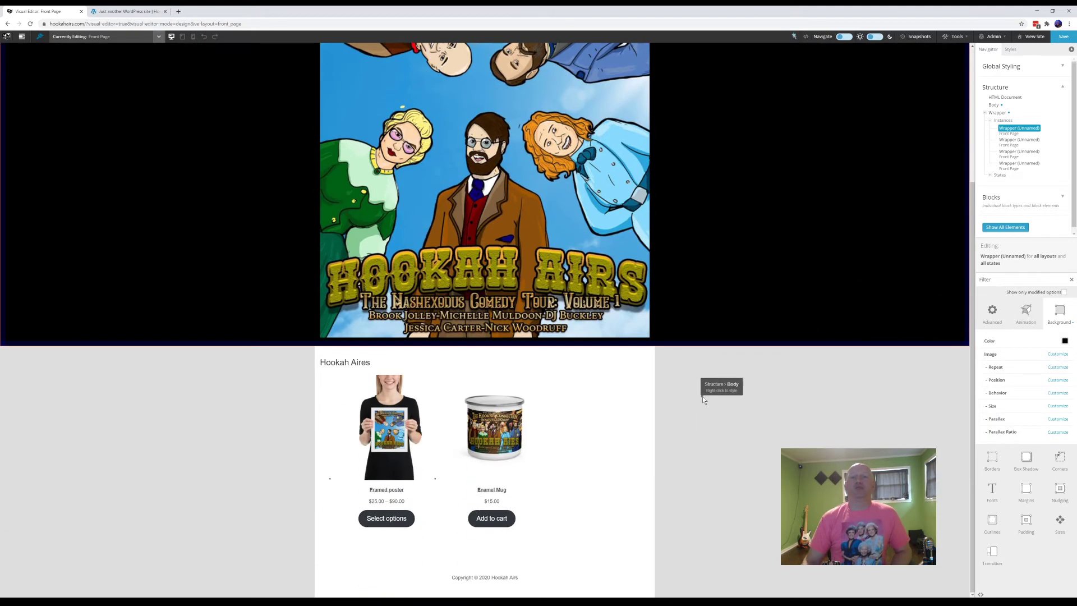
scroll(715, 375, "up", 2)
scroll(715, 373, "up", 2)
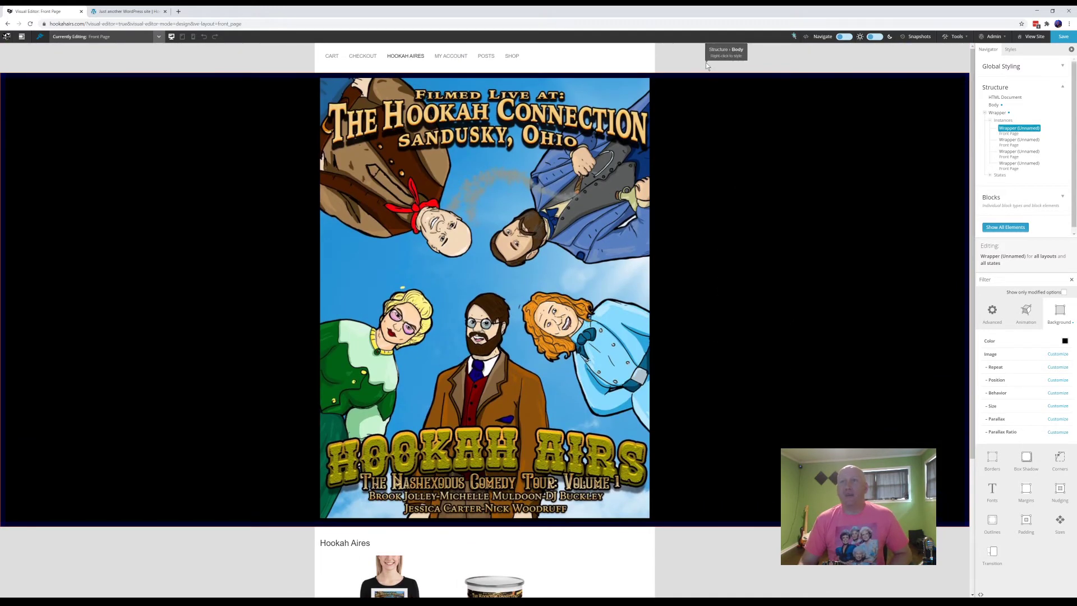
scroll(708, 314, "down", 3)
right_click(712, 397)
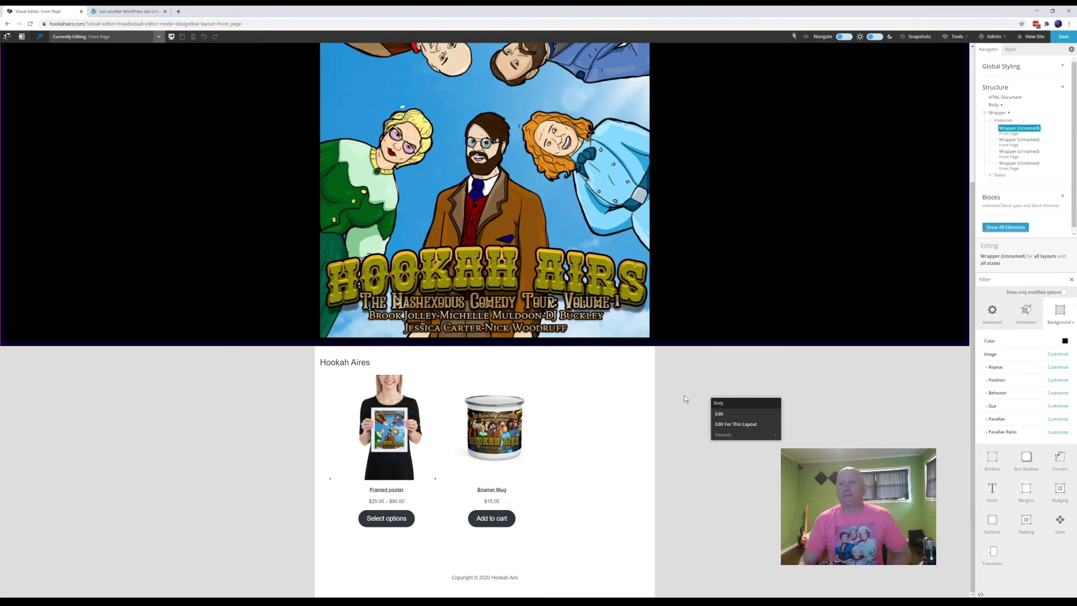
left_click(684, 395)
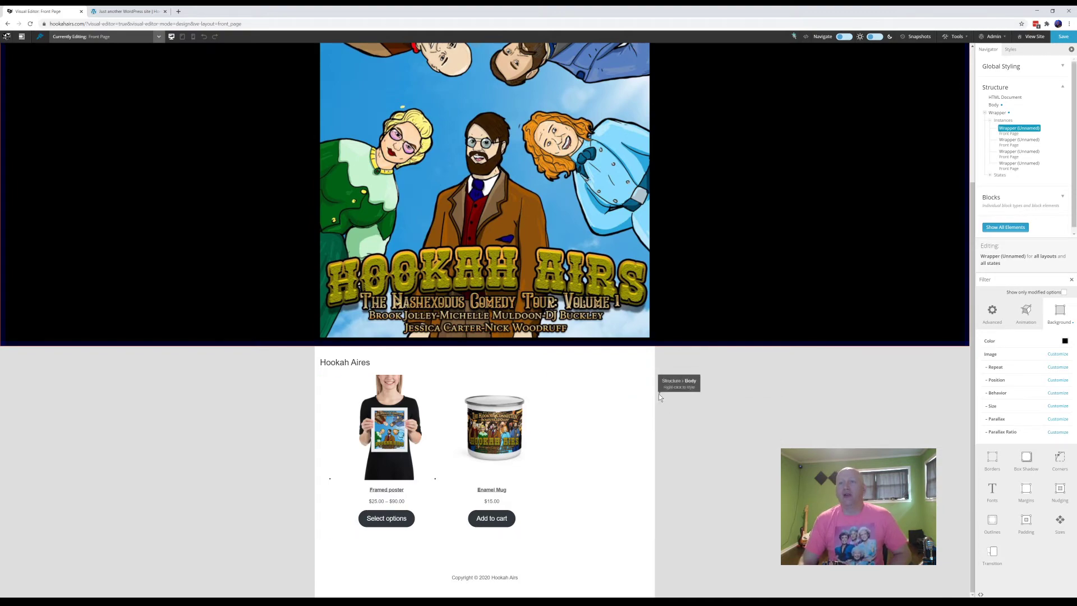
scroll(672, 393, "up", 3)
scroll(673, 399, "down", 3)
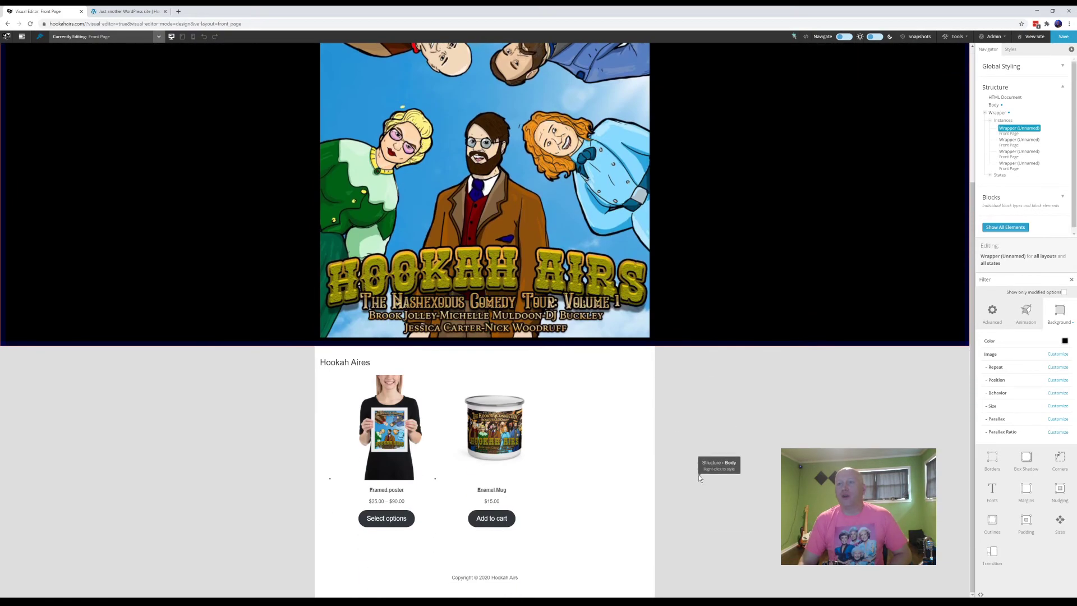
- Edit the Body element for all layouts and set its background color to a pale light blue
right_click(690, 441)
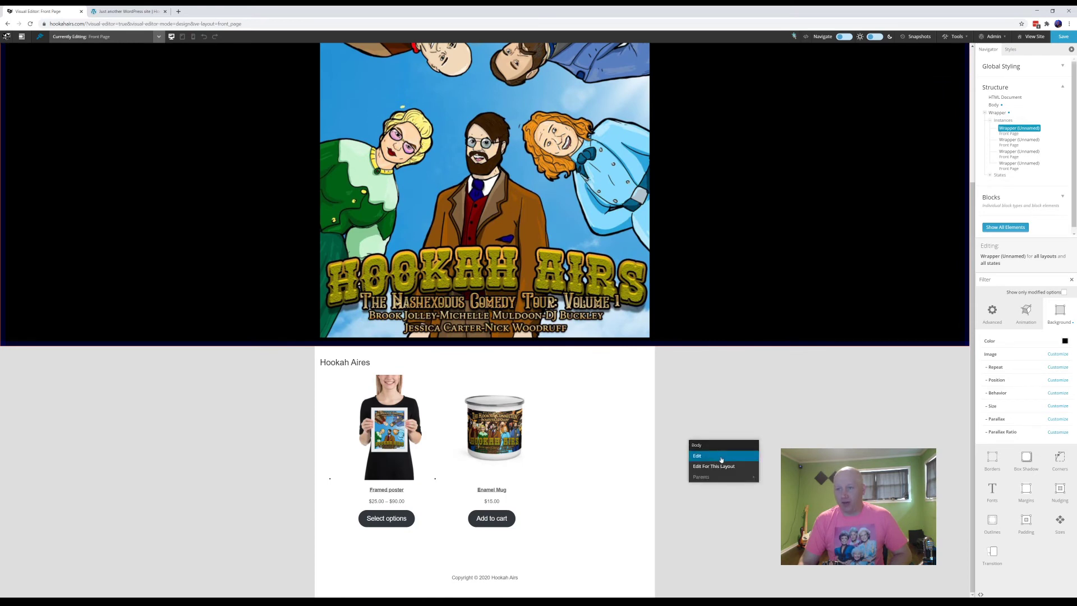
left_click(721, 457)
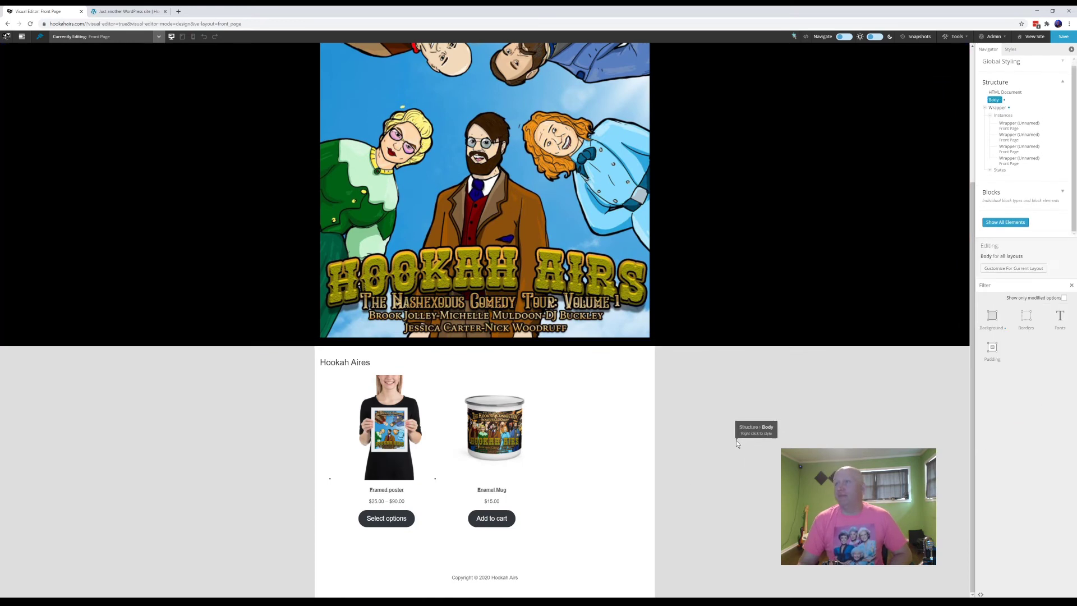
left_click(993, 318)
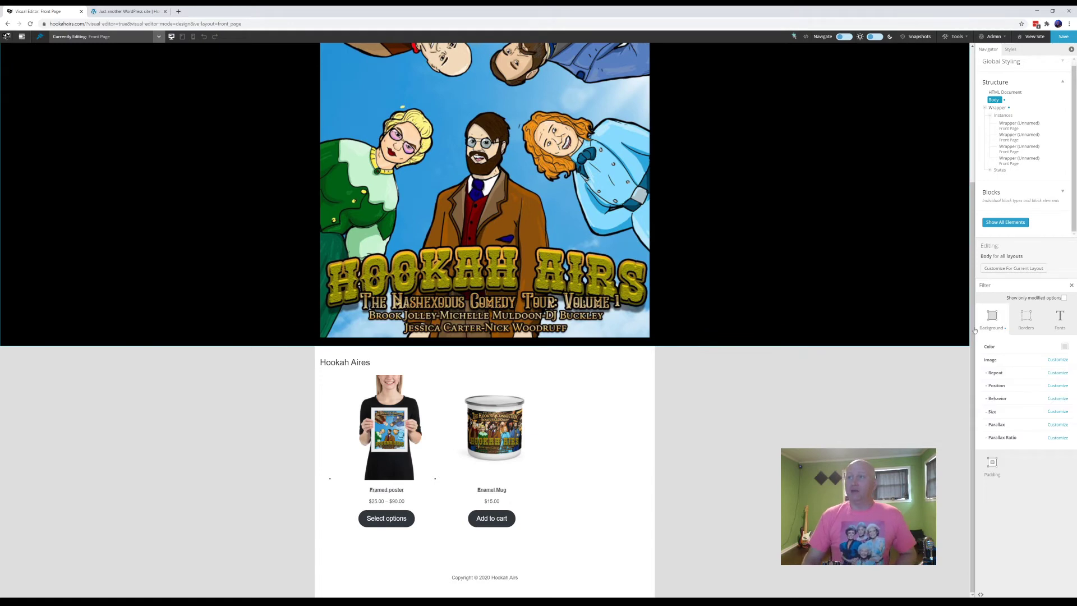
left_click(1063, 346)
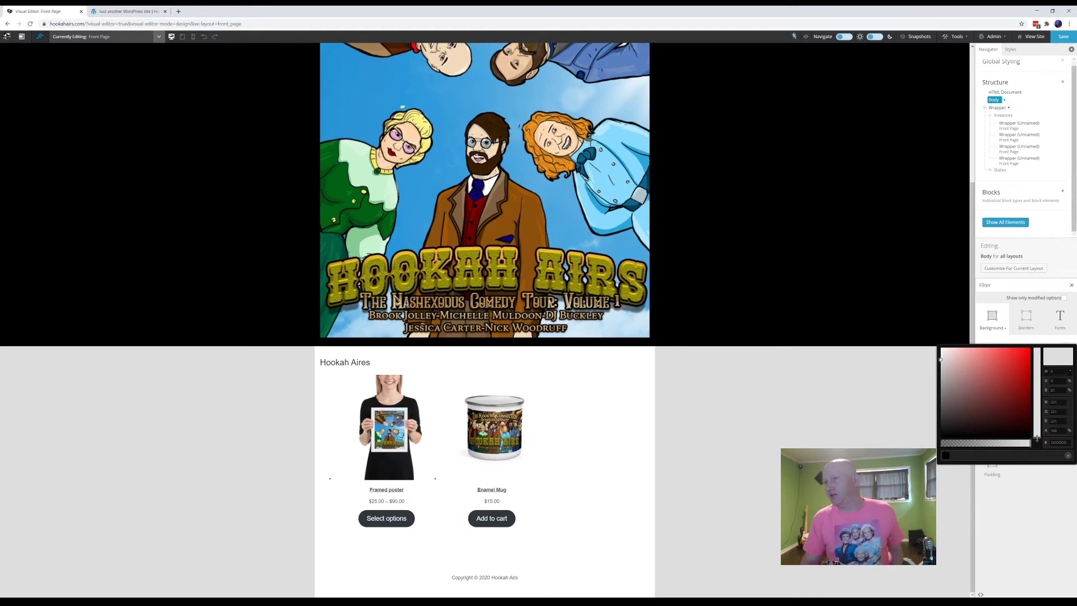
left_click_drag(1038, 438, 1038, 391)
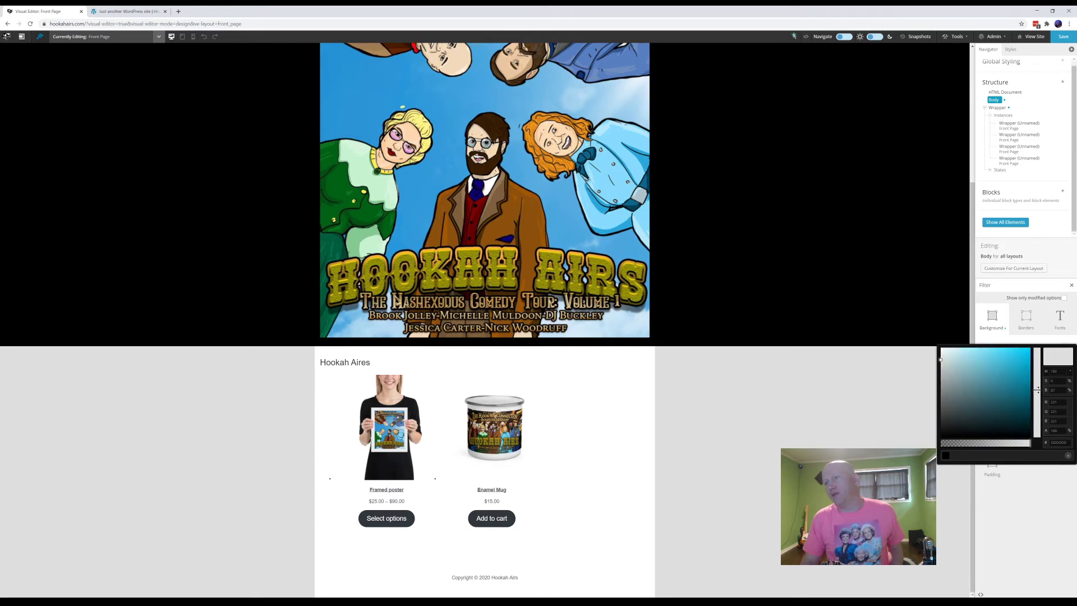
left_click(983, 358)
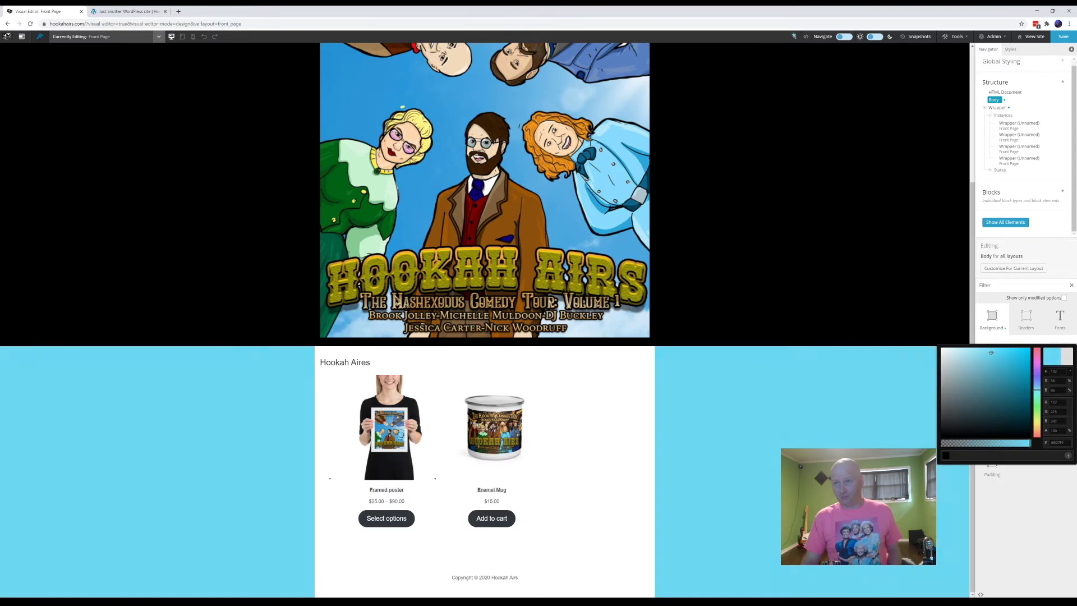
left_click_drag(996, 352, 970, 348)
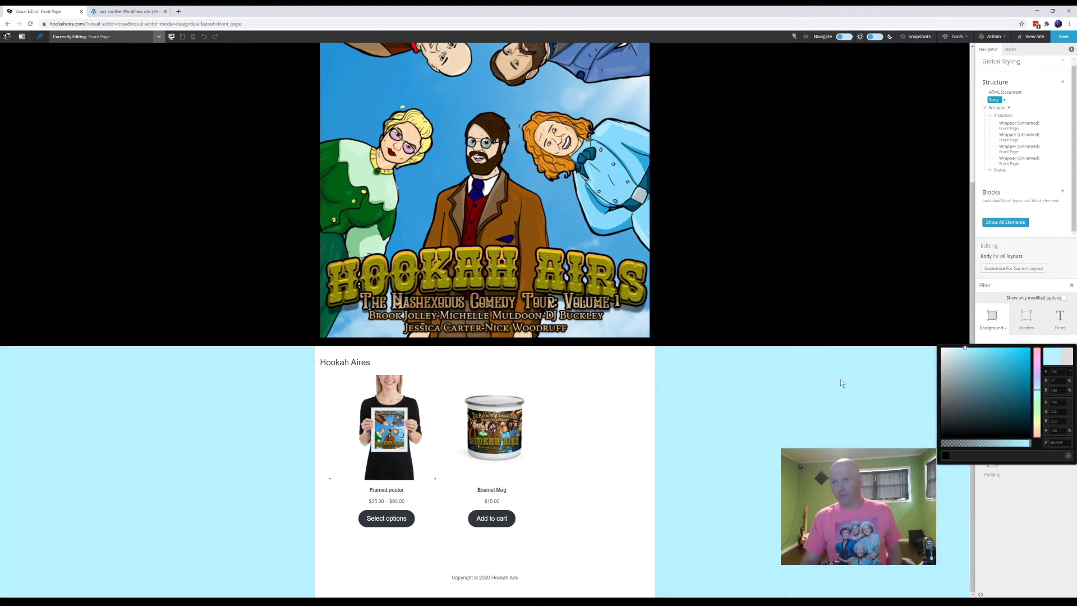
left_click(1047, 363)
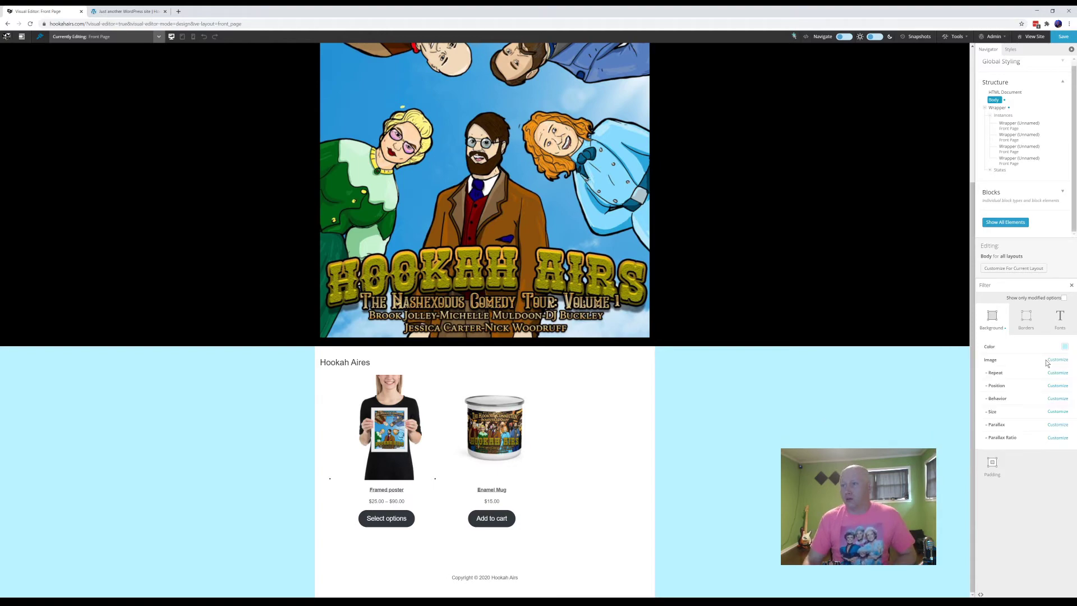
- Look over the front page's black wrapper and light blue body background and save the design changes
scroll(797, 422, "up", 3)
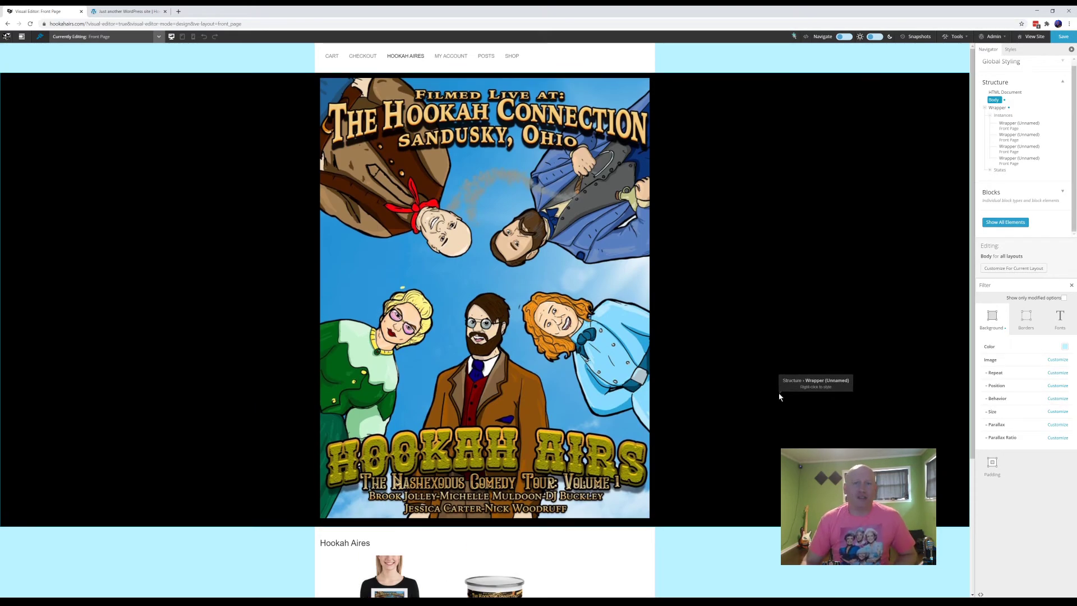
scroll(777, 396, "down", 3)
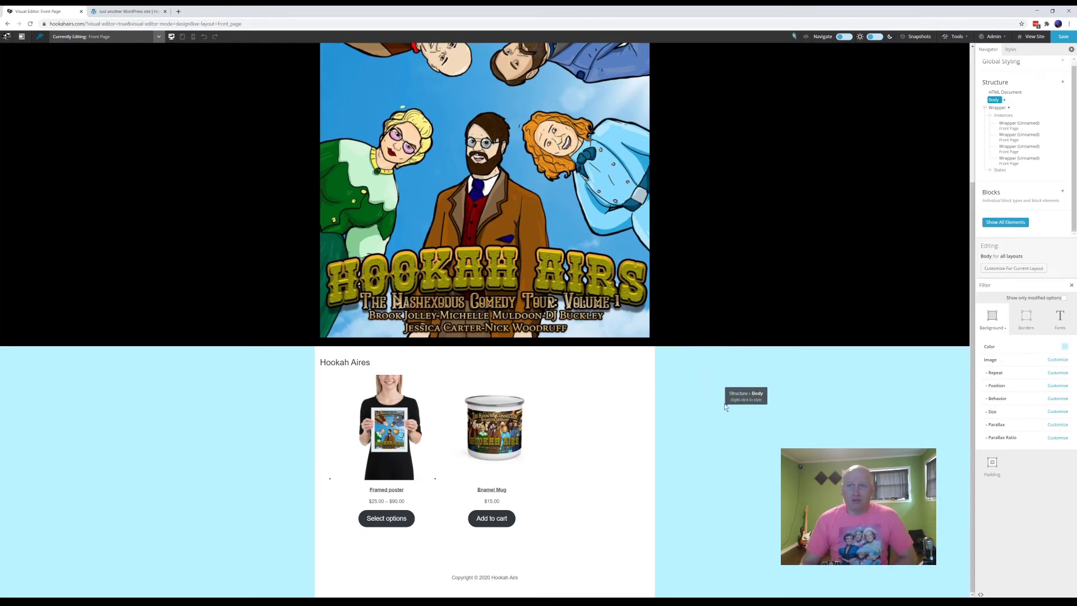
scroll(743, 399, "up", 3)
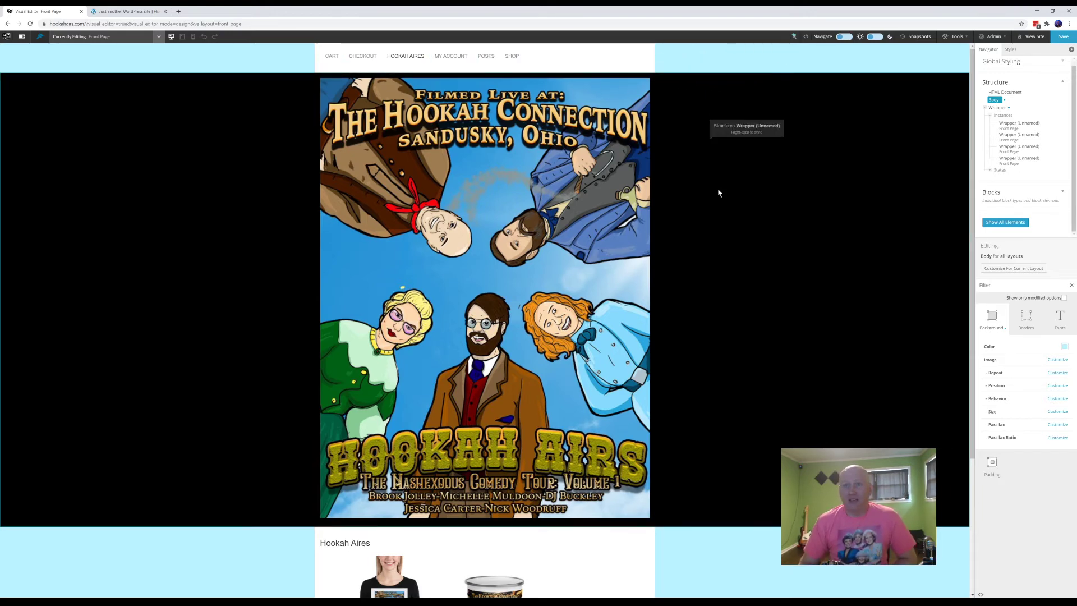
scroll(718, 193, "down", 3)
scroll(818, 185, "up", 3)
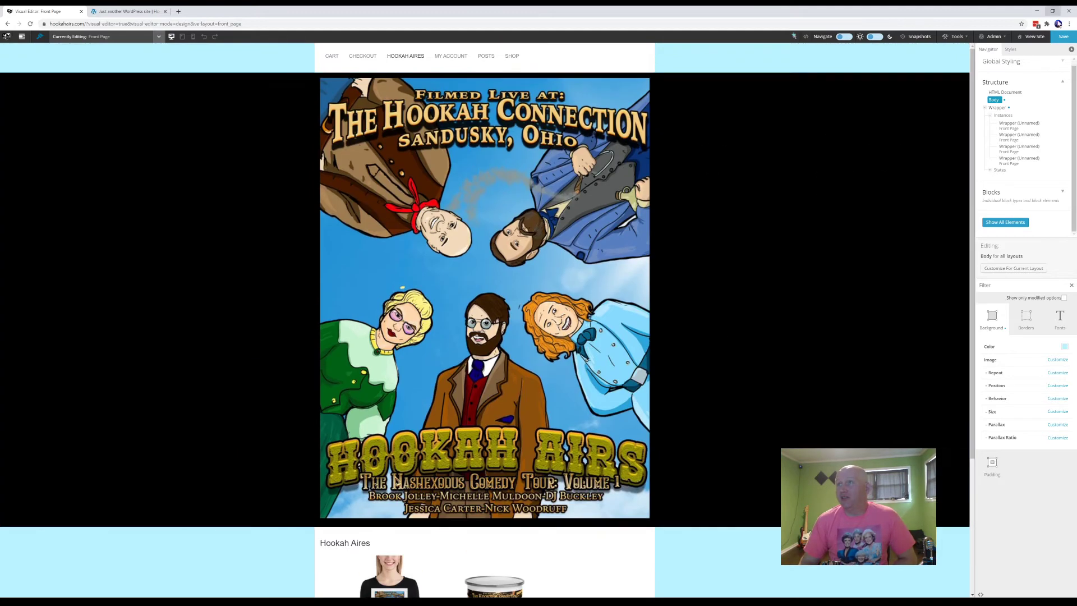
left_click(1064, 37)
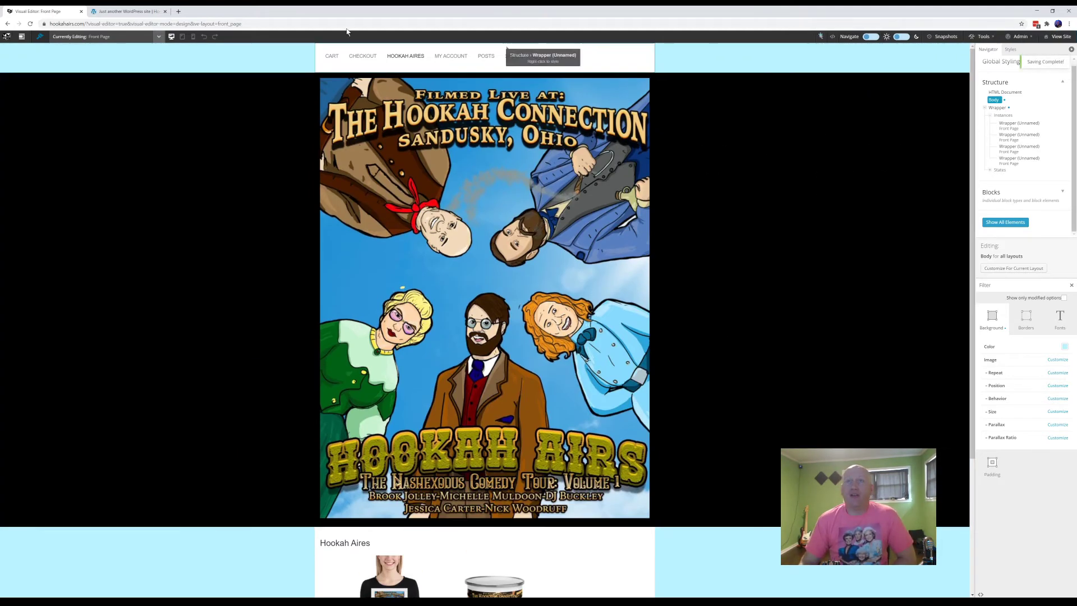
- Switch to the live site, reload the front page and examine its backgrounds down to the footer
left_click(126, 11)
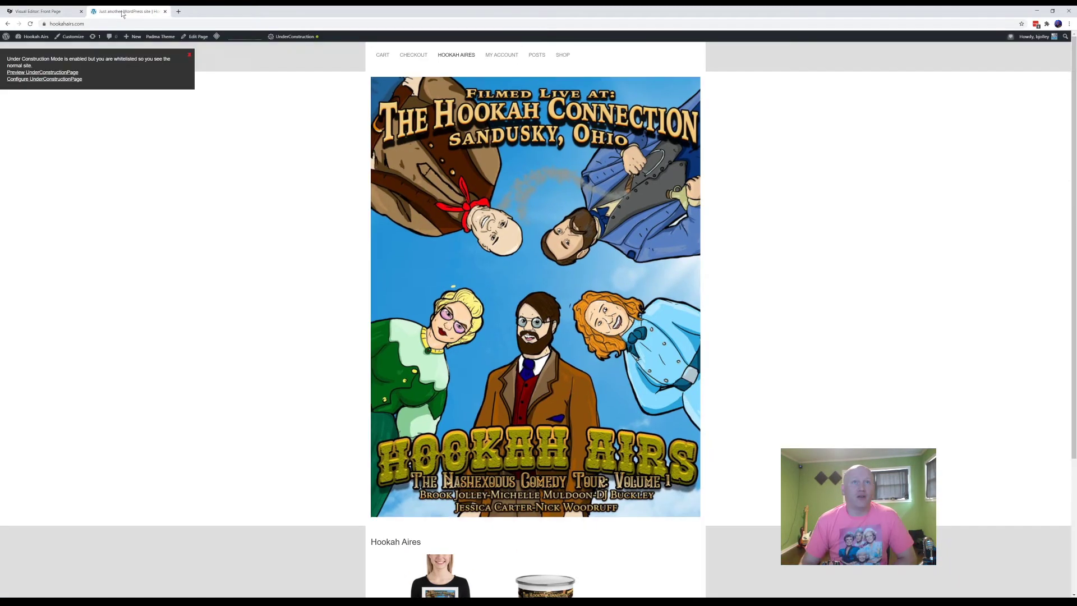
left_click(31, 24)
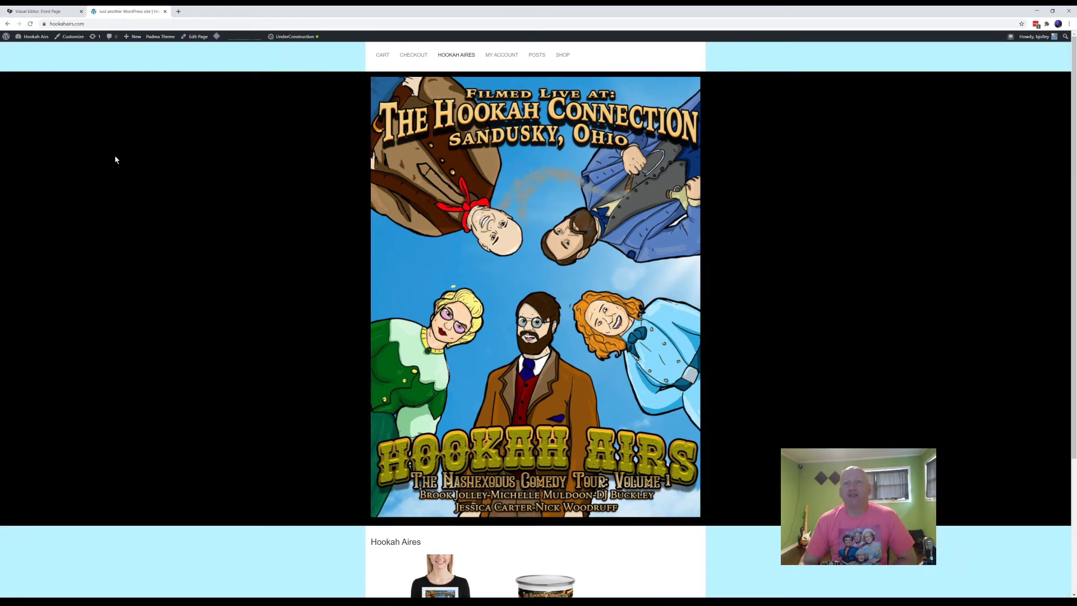
scroll(175, 237, "down", 3)
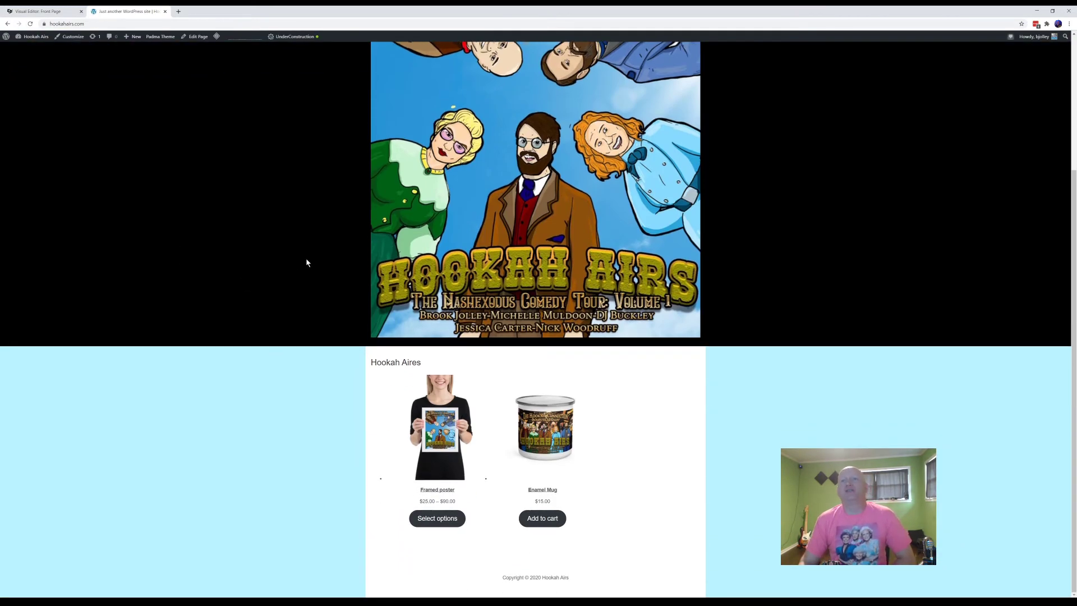
scroll(415, 235, "up", 3)
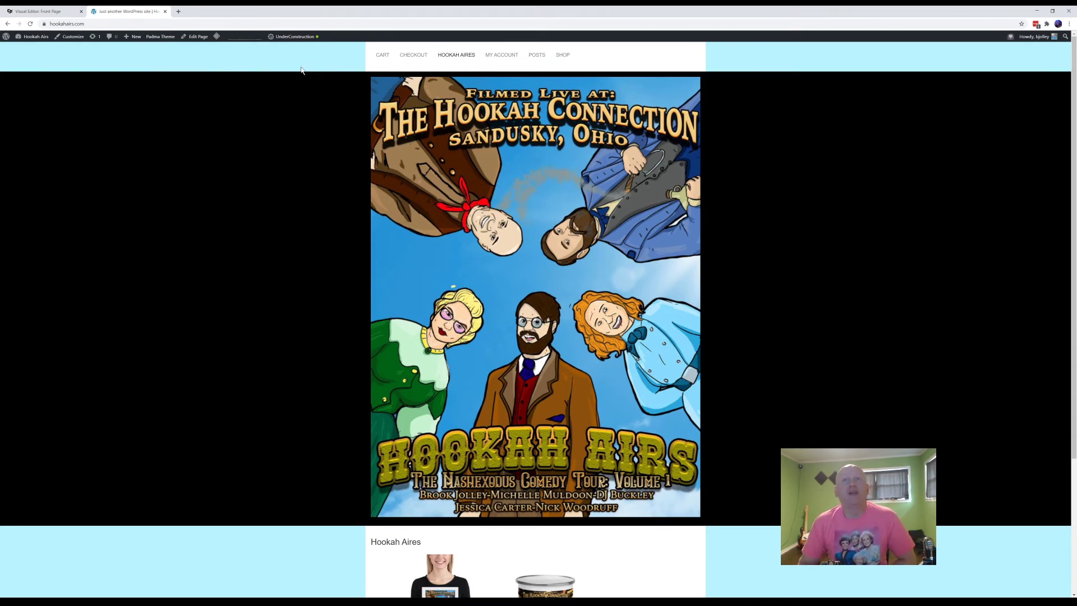
- Return to the Visual Editor and open the Navigation block's regular Menu Item element for editing across all layouts
left_click(40, 11)
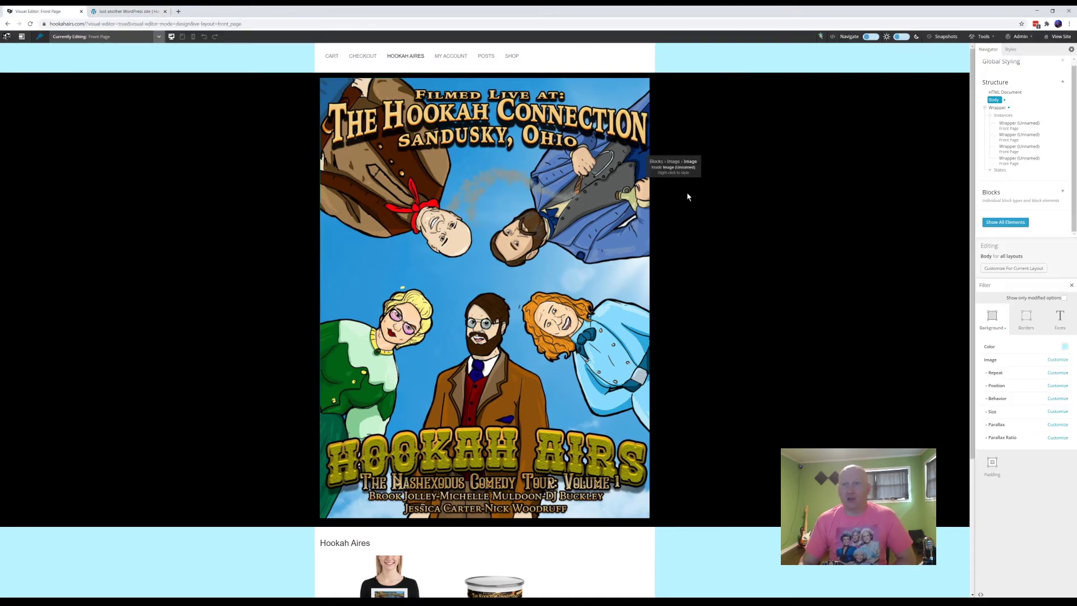
right_click(512, 57)
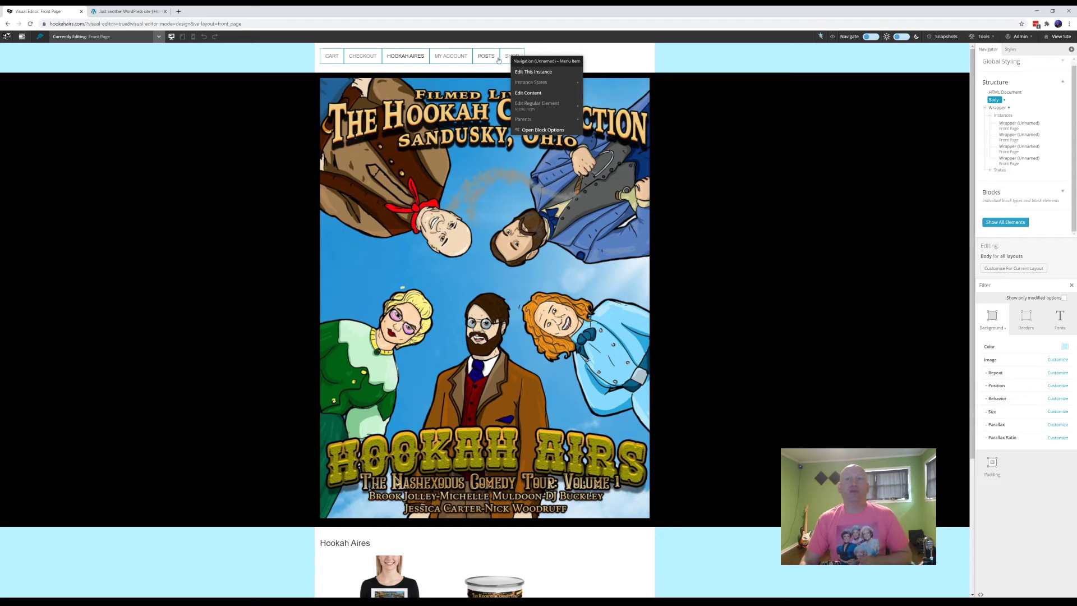
mouse_move(545, 112)
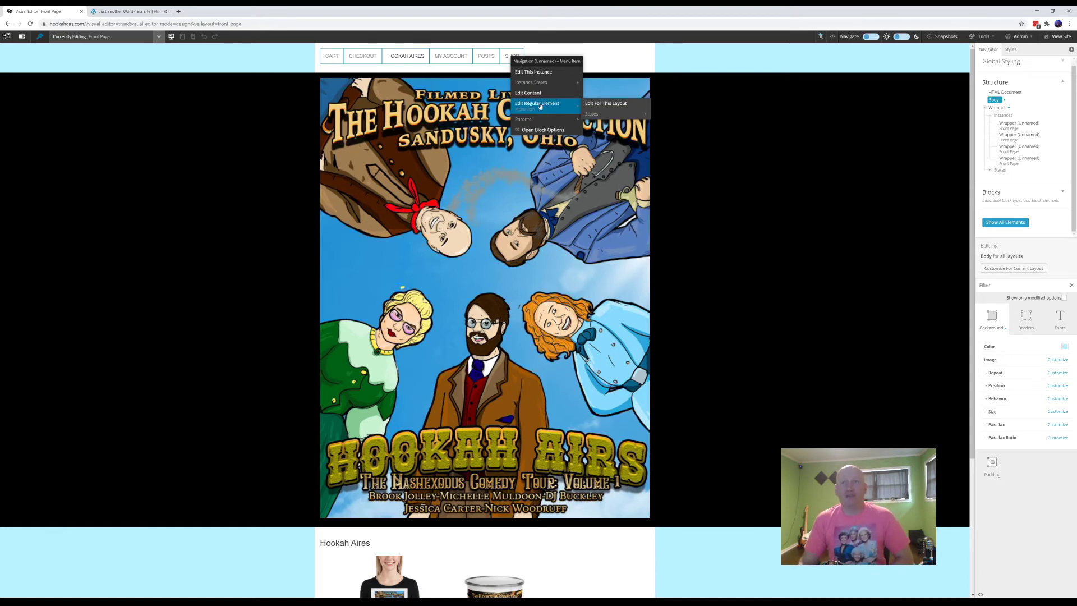
left_click(540, 106)
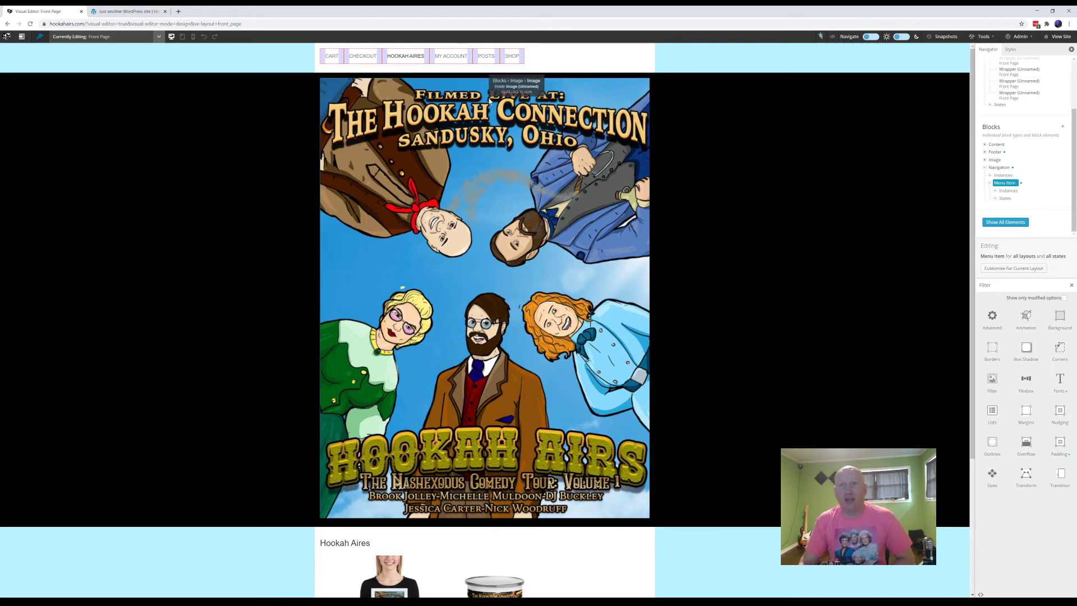
right_click(441, 57)
mouse_move(482, 108)
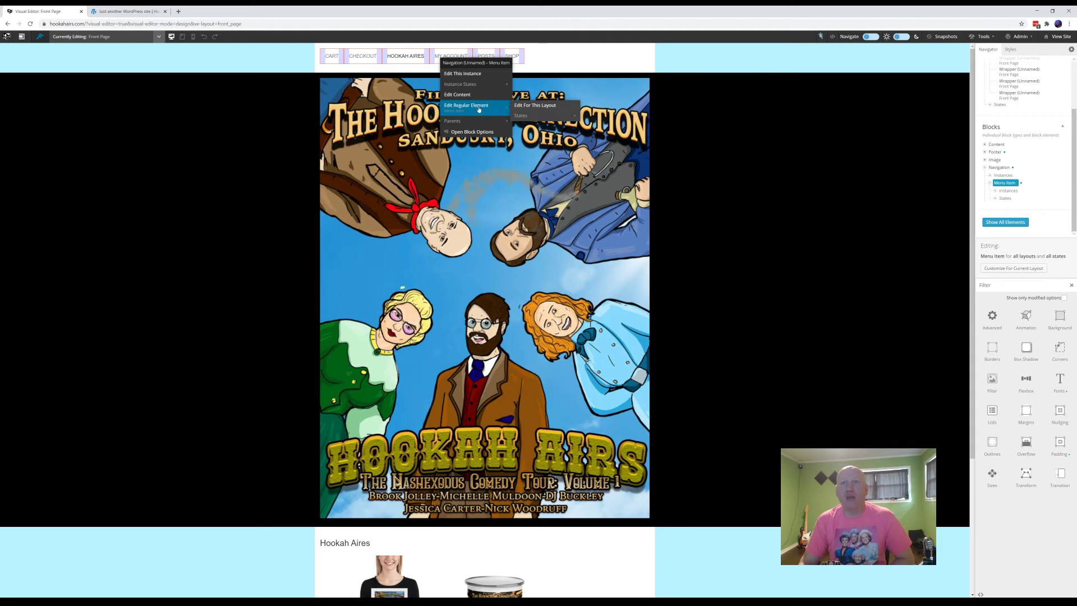
left_click(479, 107)
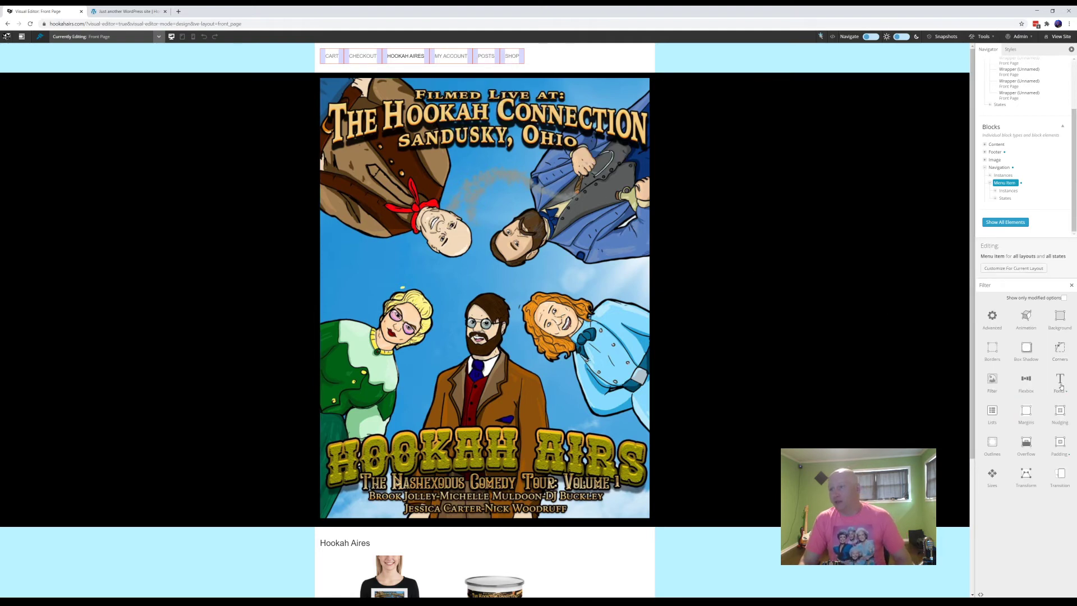
- Set the navigation menu items' font family to Rubik from the Google Web Fonts
left_click(1060, 382)
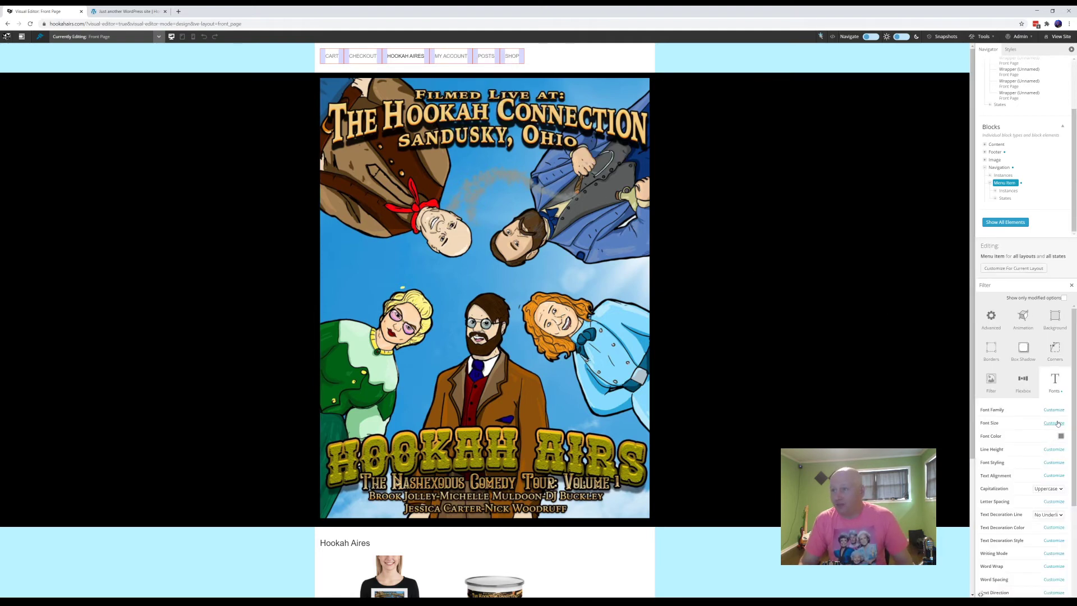
left_click(1054, 410)
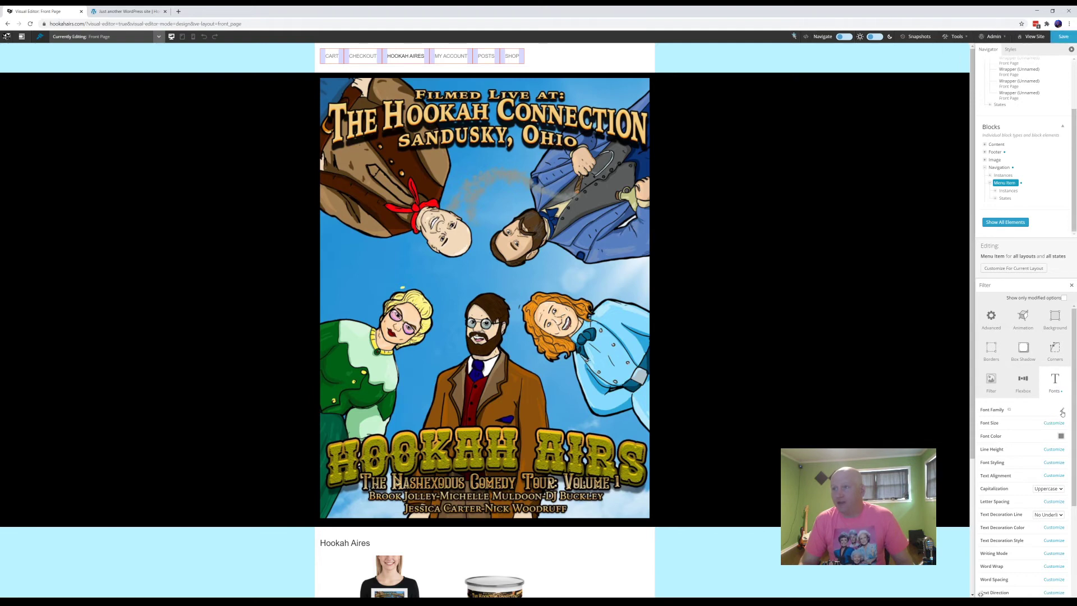
left_click(1062, 413)
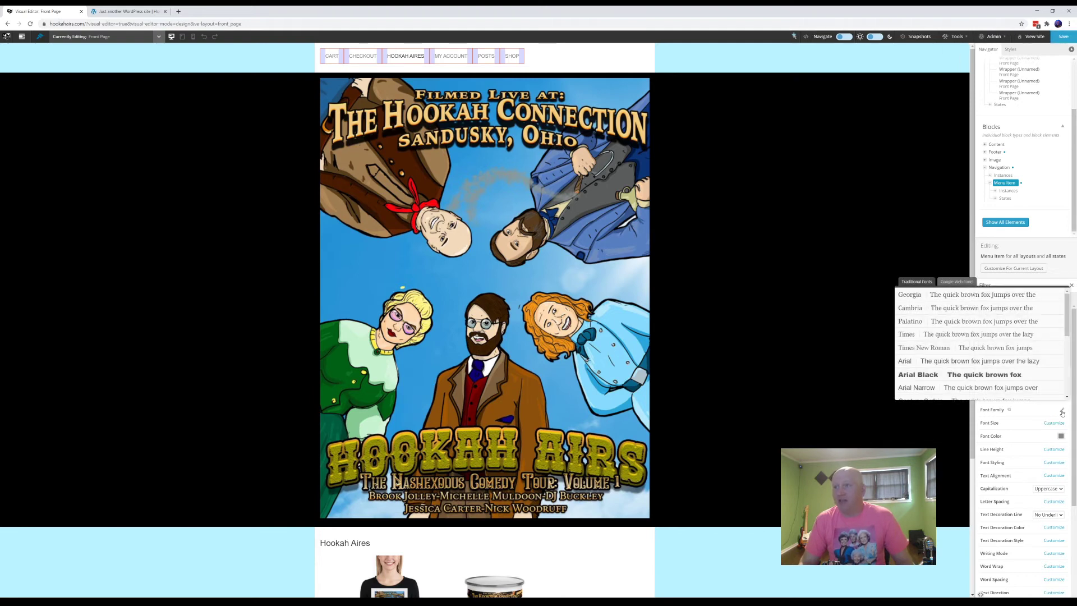
left_click(948, 282)
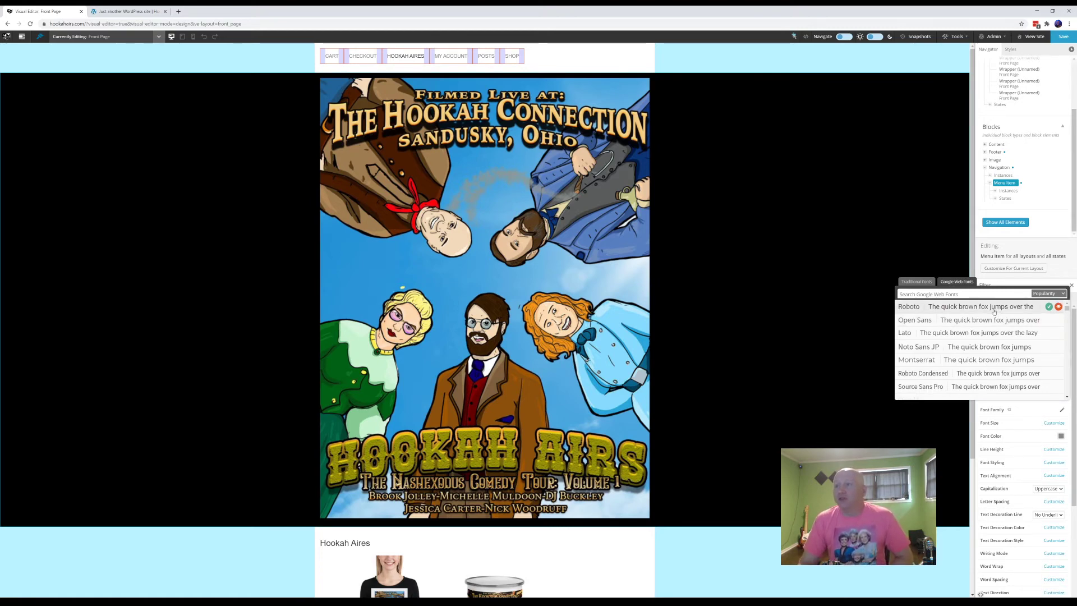
scroll(993, 313, "down", 5)
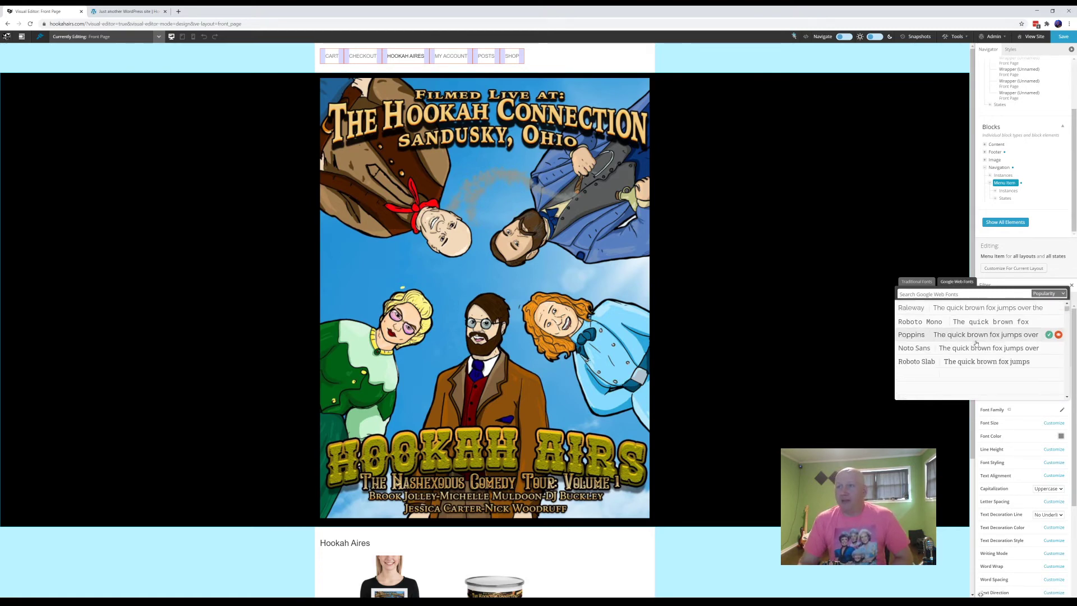
scroll(976, 344, "down", 5)
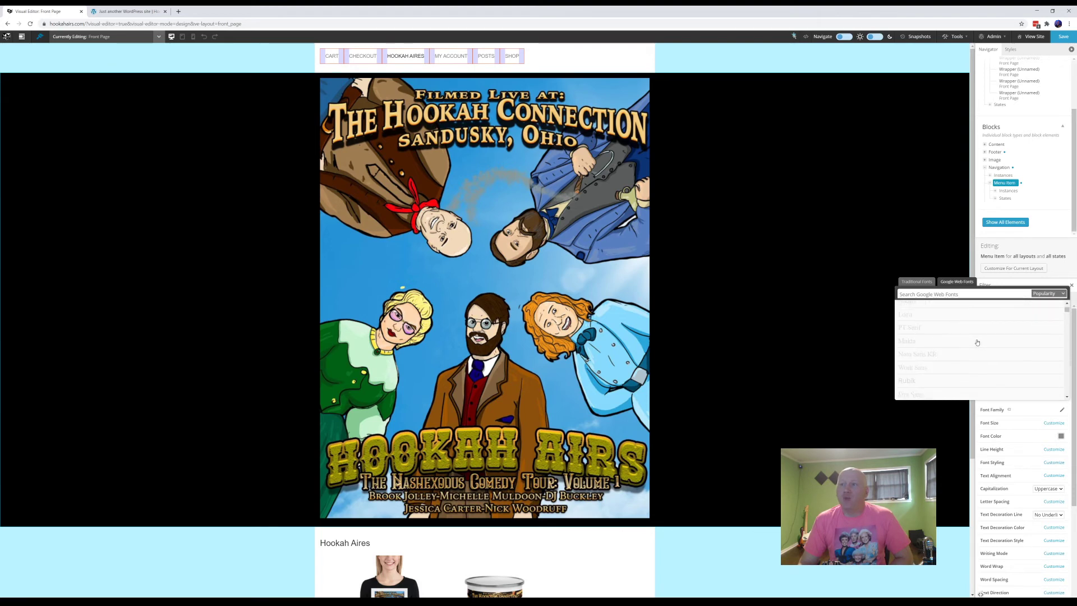
scroll(977, 343, "down", 5)
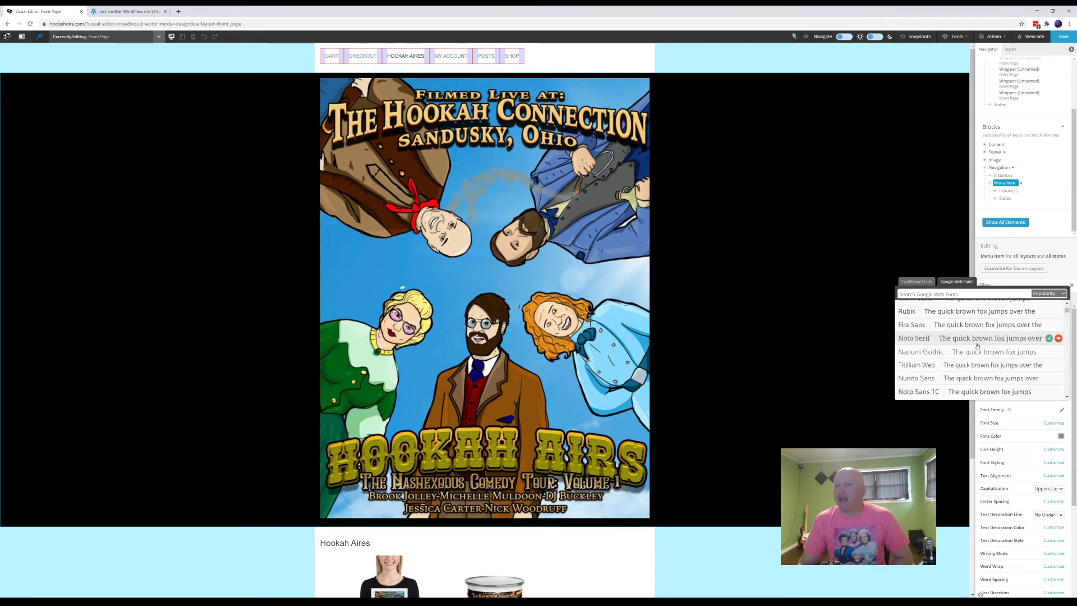
scroll(978, 346, "up", 2)
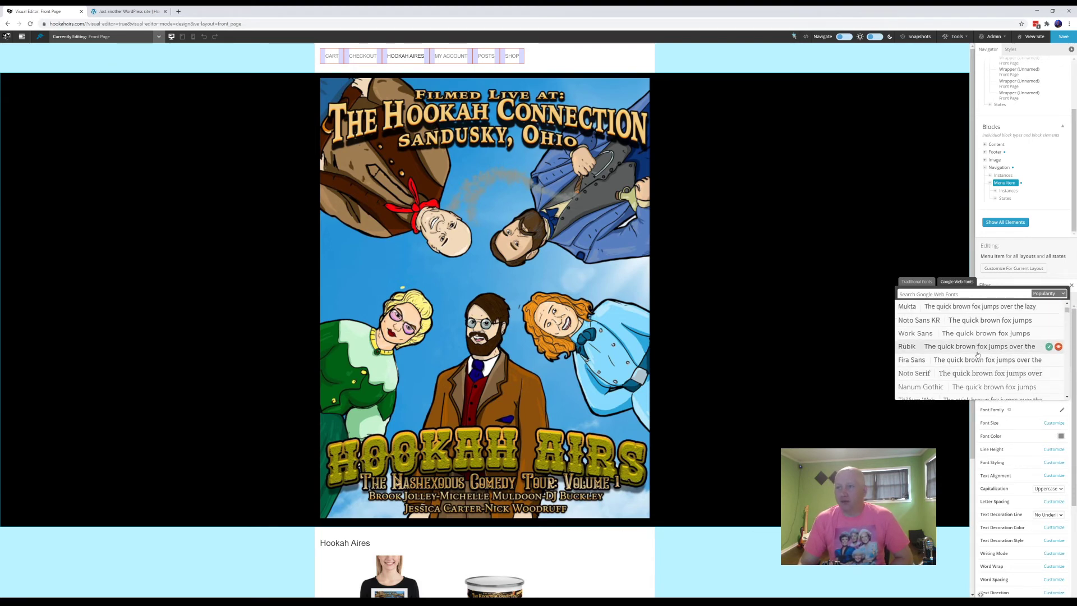
left_click(1048, 346)
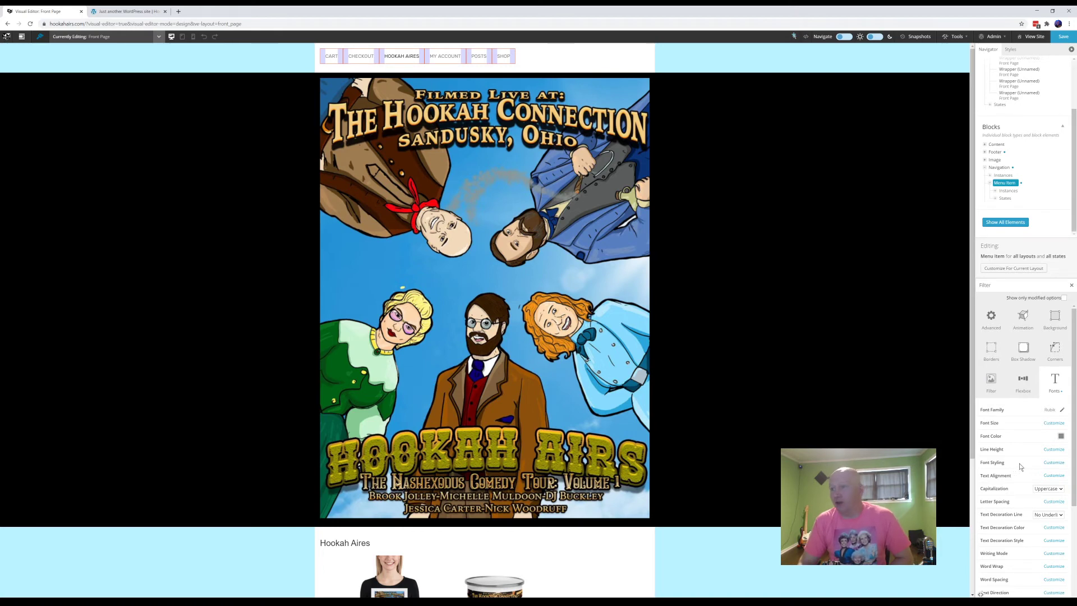
- Try font sizes of 40 and 20 px on the navigation menu items and settle on 22 px
left_click(1045, 424)
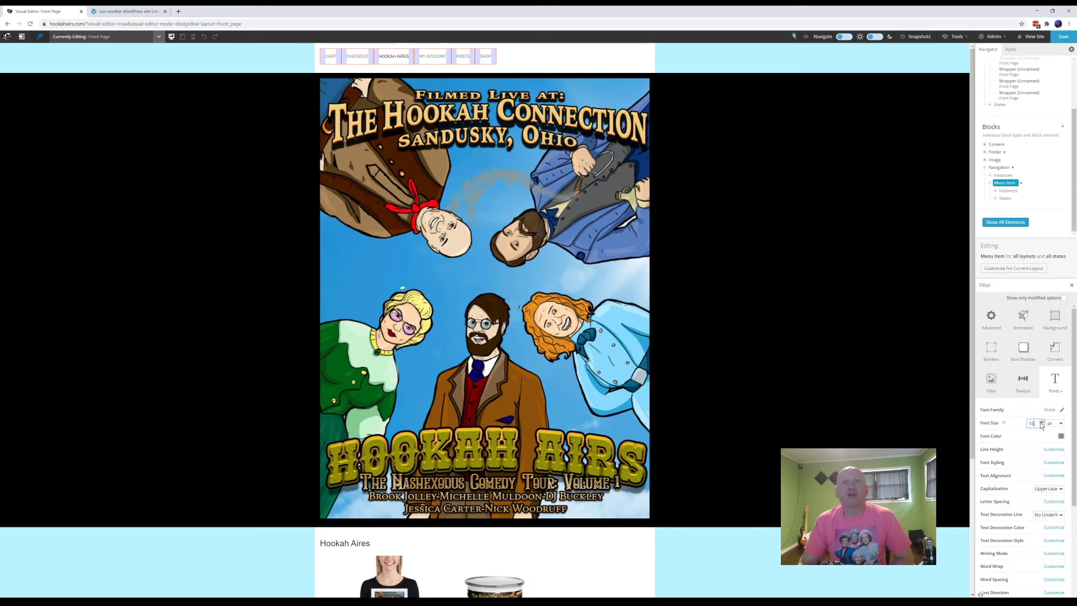
left_click(1042, 425)
type("40")
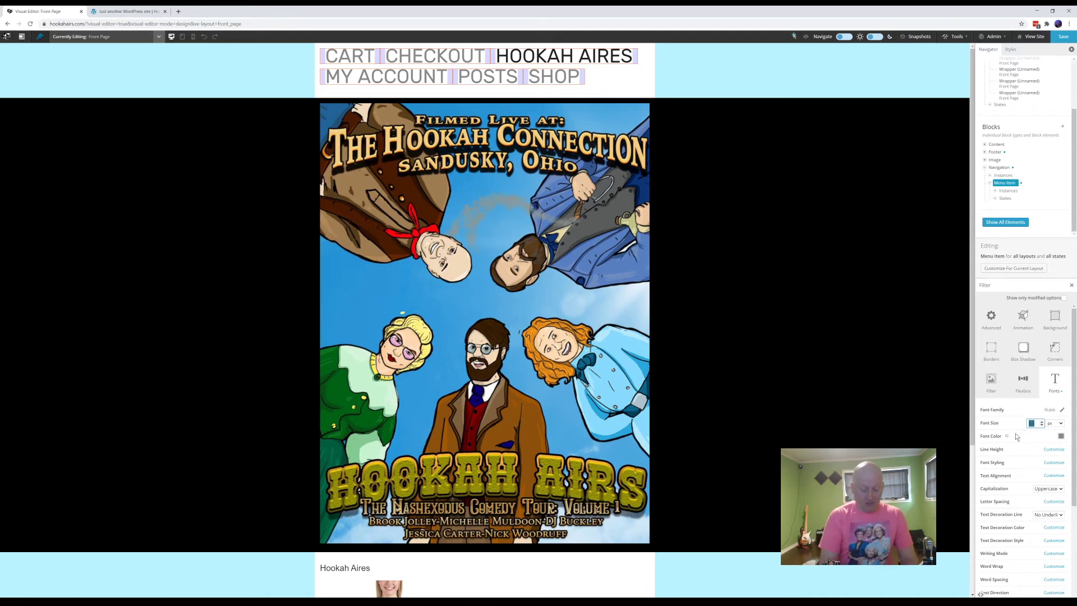
type("20")
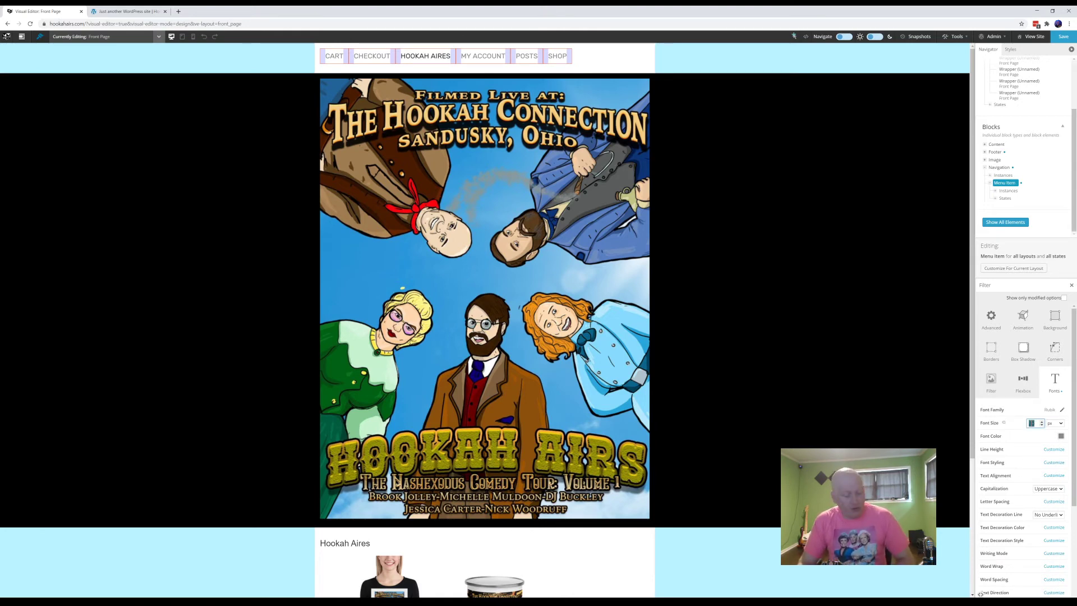
type("22")
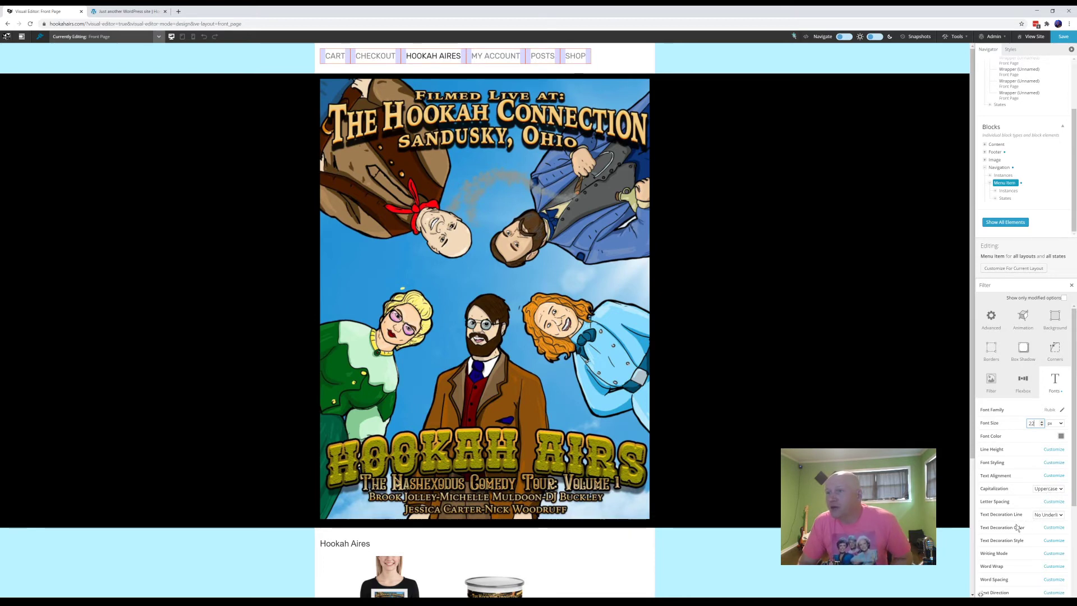
- Set the navigation menu items' font styling to Bold and save the design changes
left_click(1051, 464)
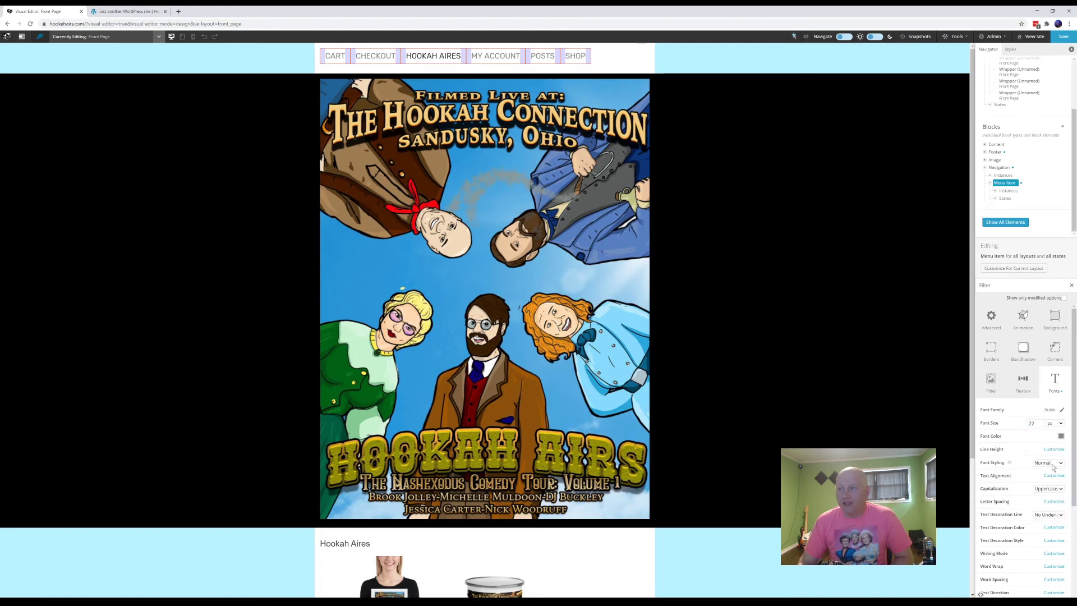
left_click(1054, 468)
left_click(1054, 484)
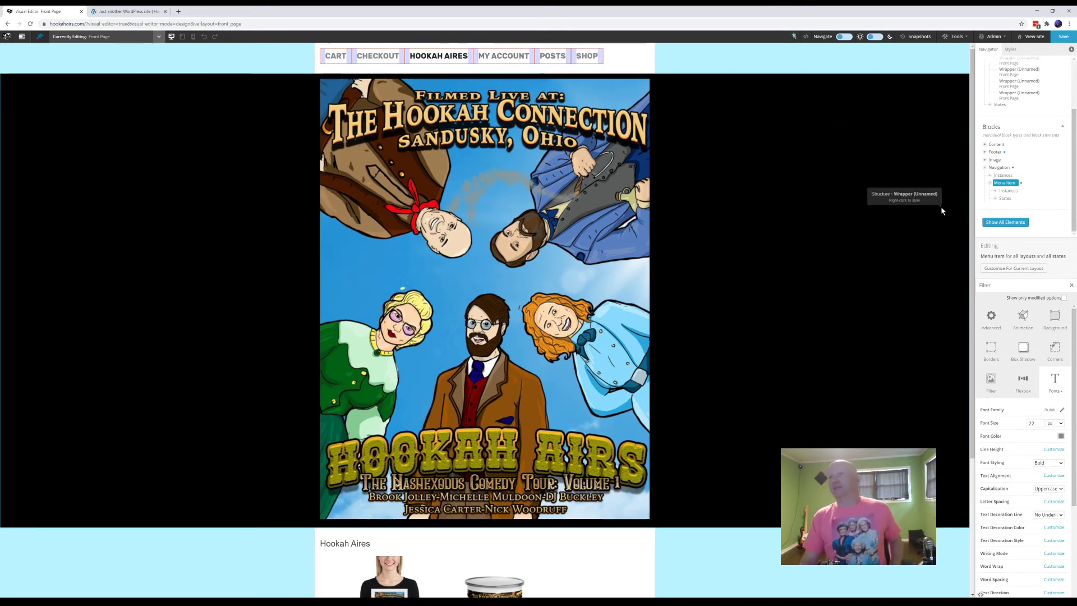
left_click(1067, 37)
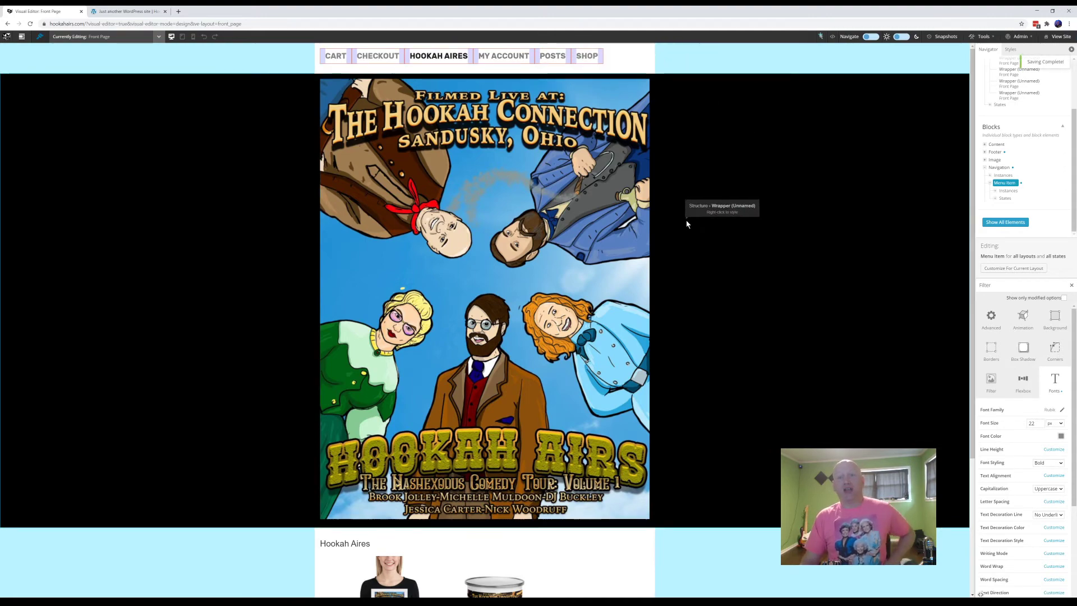
scroll(689, 225, "down", 5)
scroll(689, 227, "up", 5)
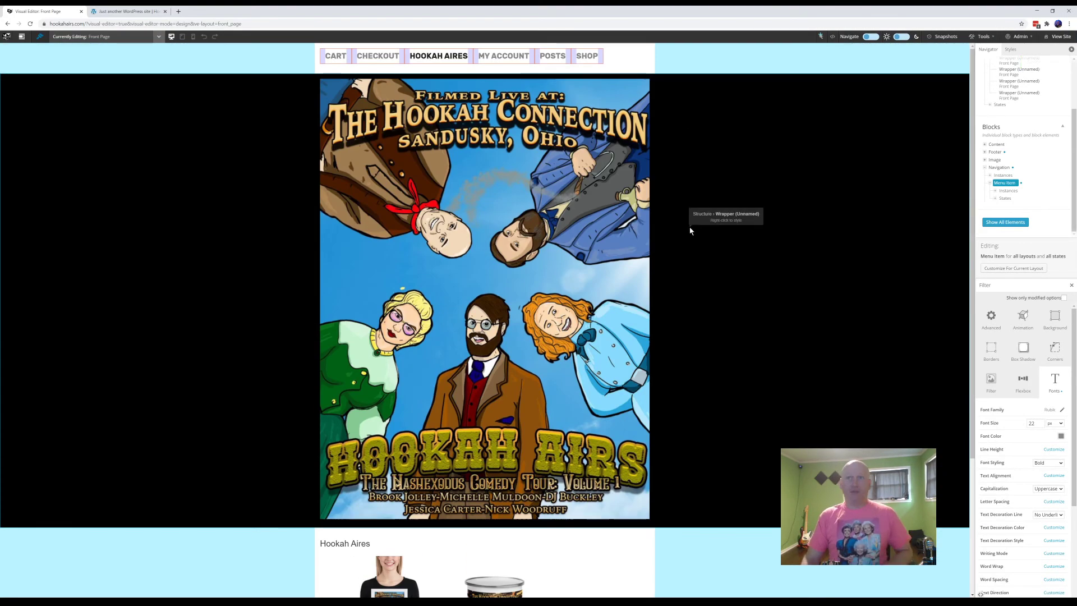
scroll(660, 198, "down", 1)
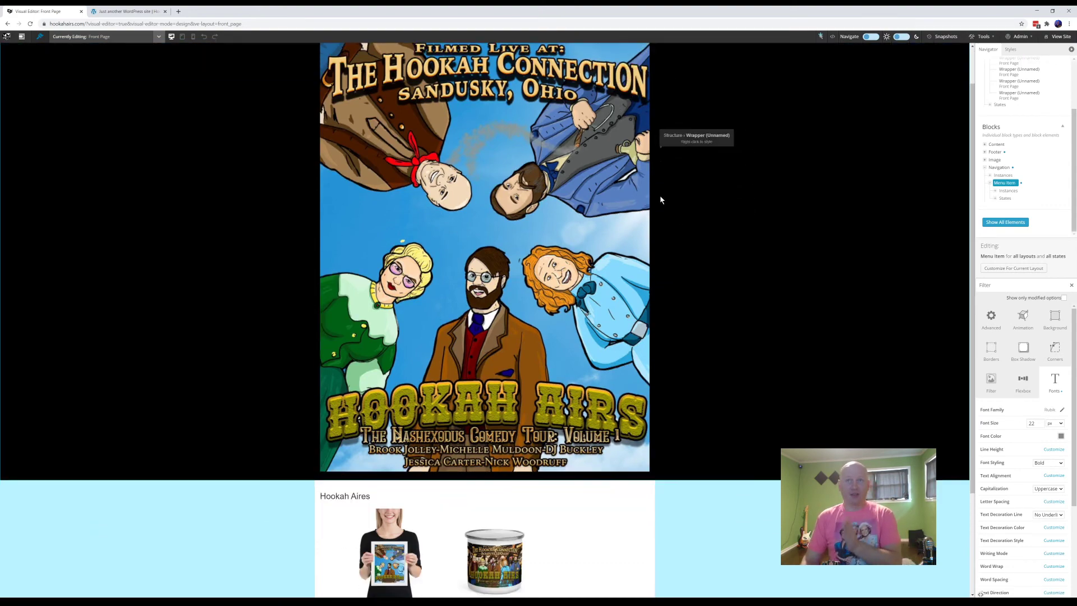
scroll(661, 200, "down", 3)
scroll(688, 243, "up", 4)
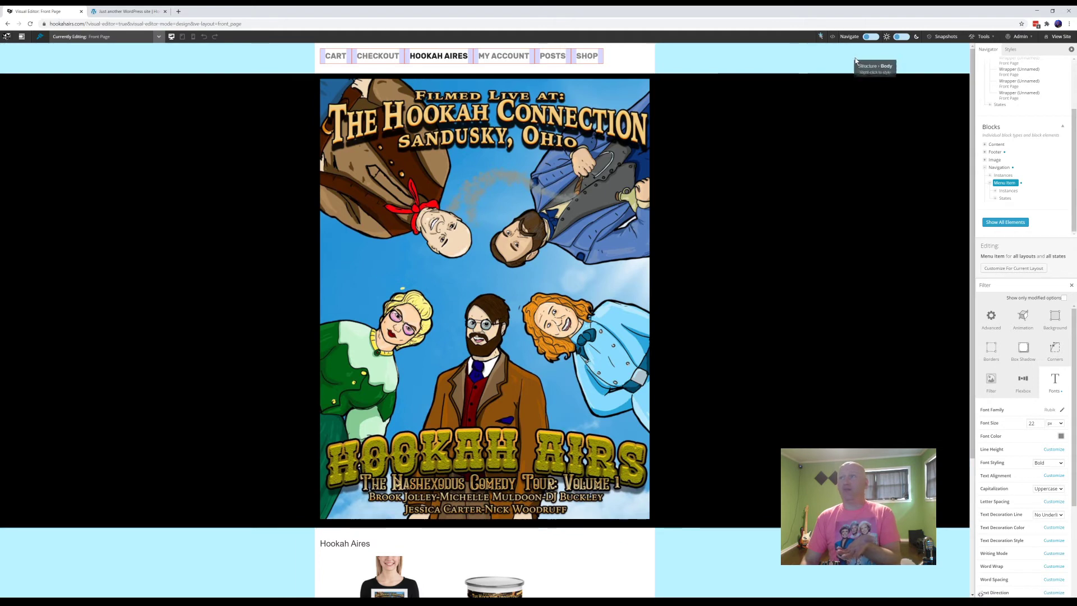
- Switch to the live site, review the Posts page from its menu to its footer, and return to the home page
left_click(112, 12)
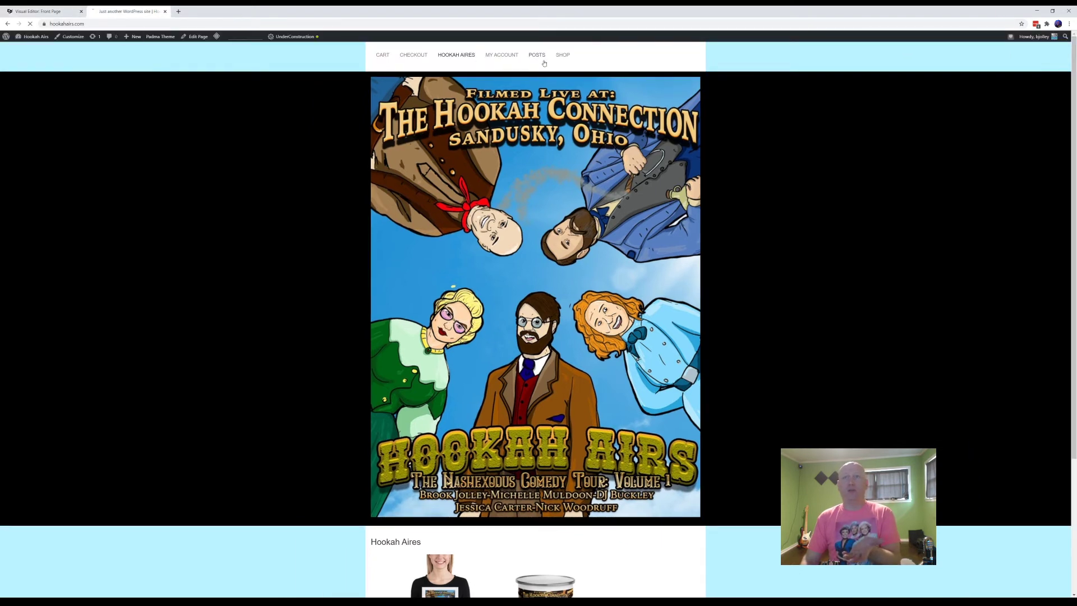
scroll(573, 194, "down", 2)
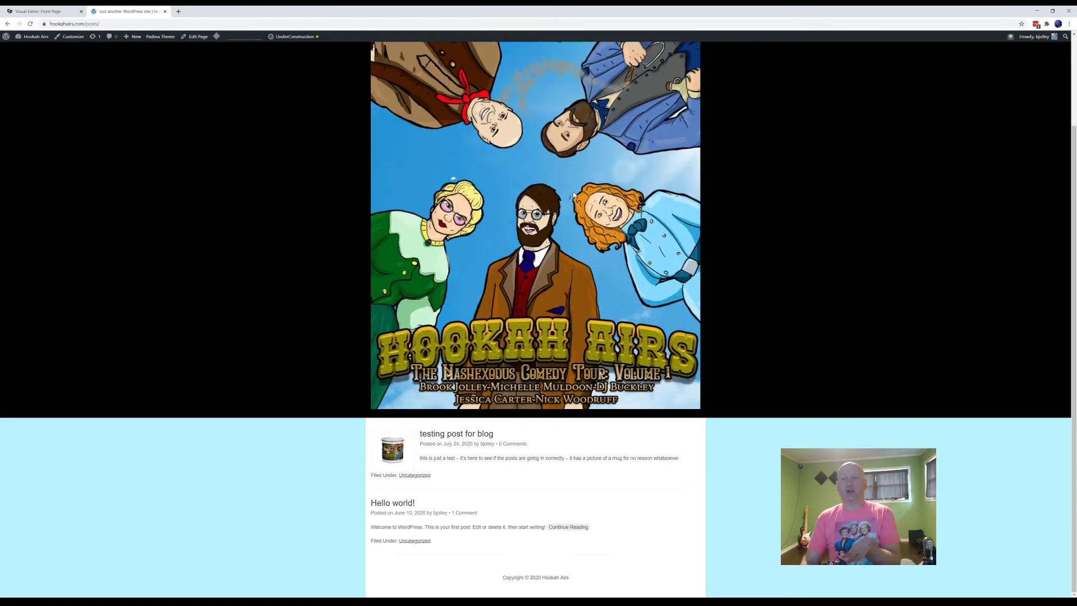
scroll(591, 227, "up", 1)
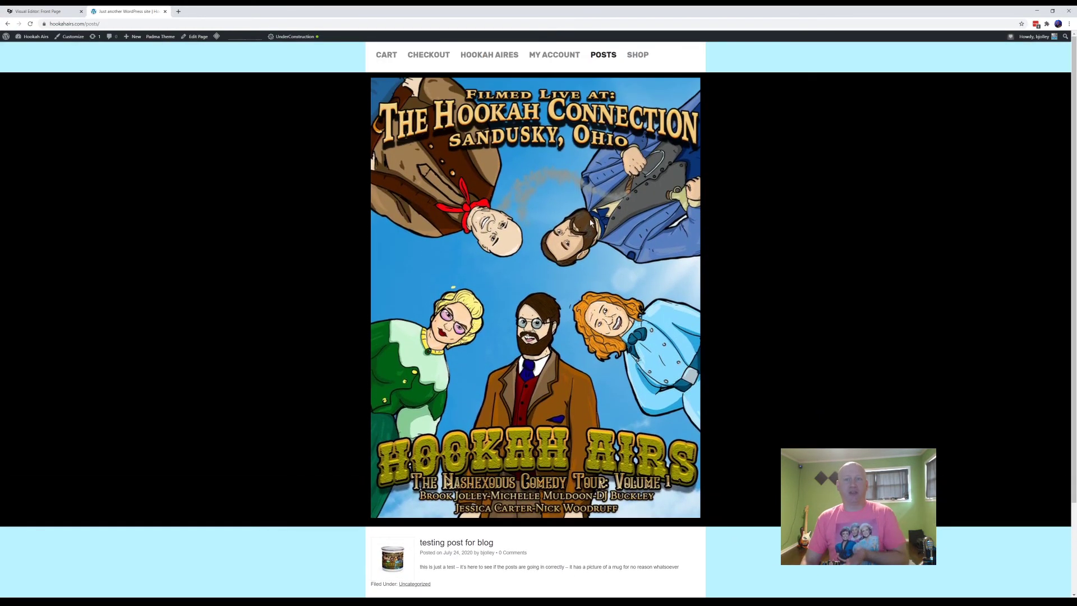
scroll(589, 222, "down", 2)
scroll(589, 219, "up", 2)
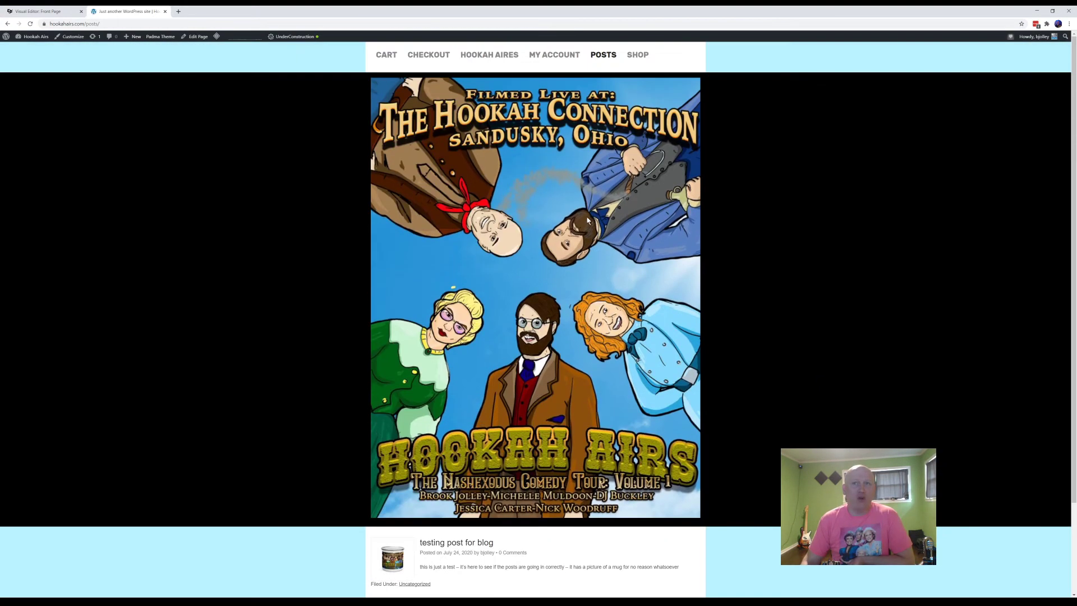
scroll(533, 123, "down", 2)
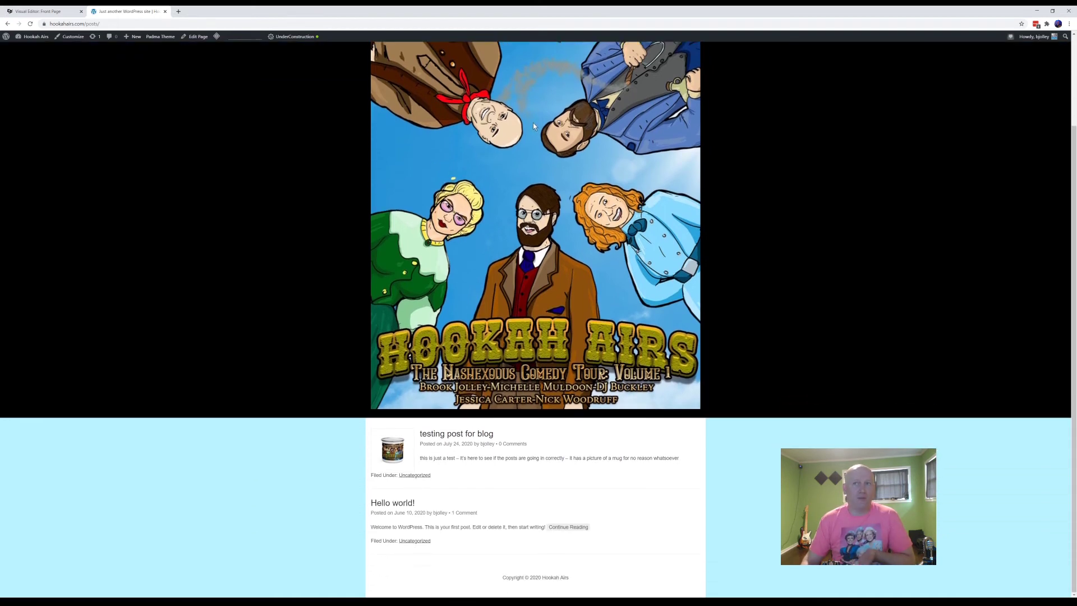
scroll(534, 125, "up", 2)
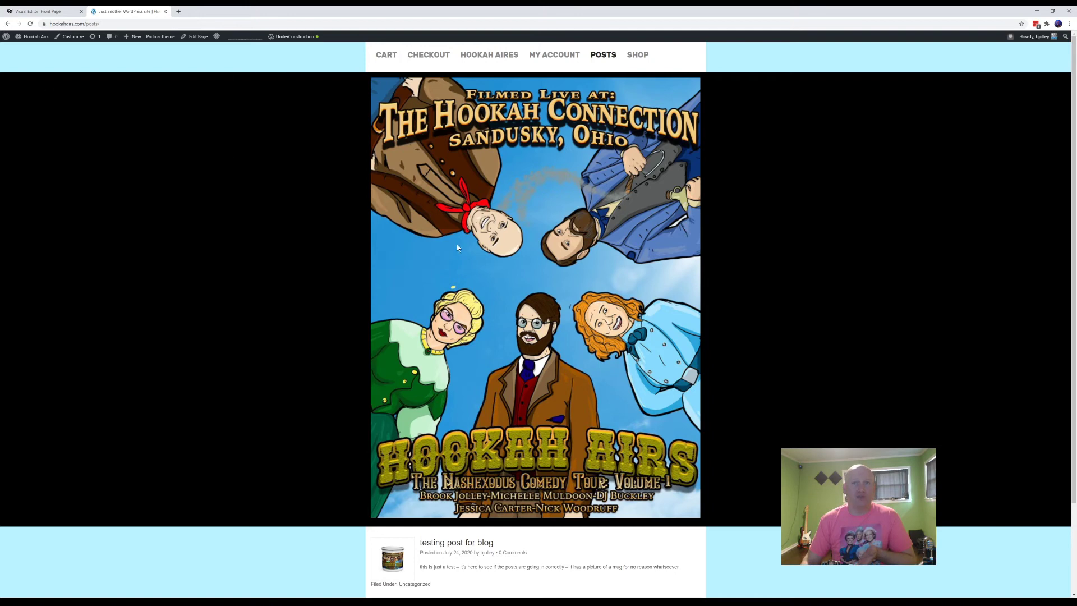
left_click(8, 23)
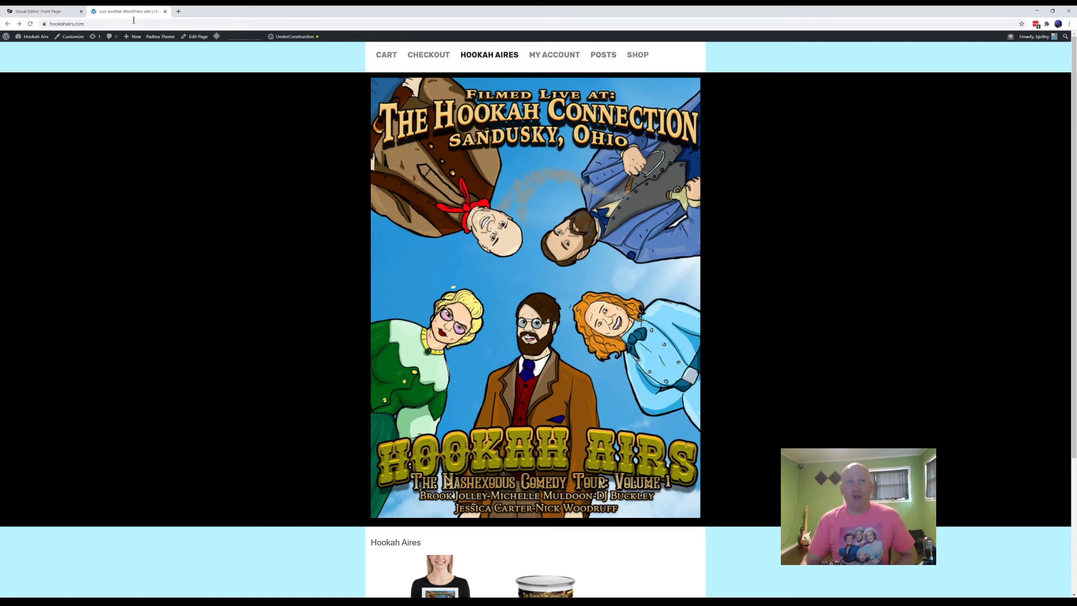
- Return to the Visual Editor, switch to grid mode and open the Blog Index layout for editing
left_click(29, 10)
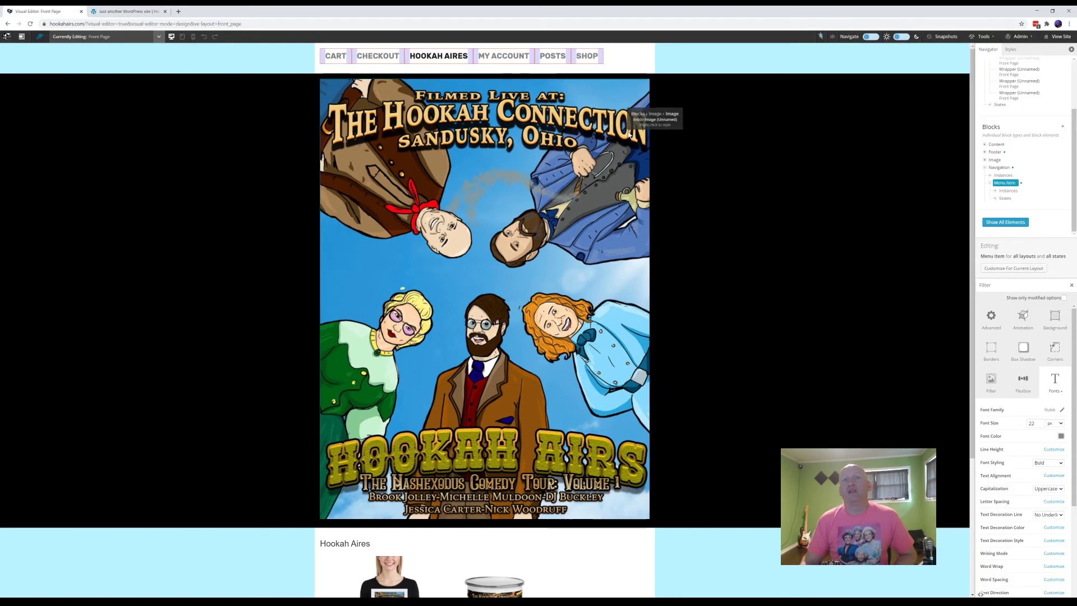
left_click(22, 37)
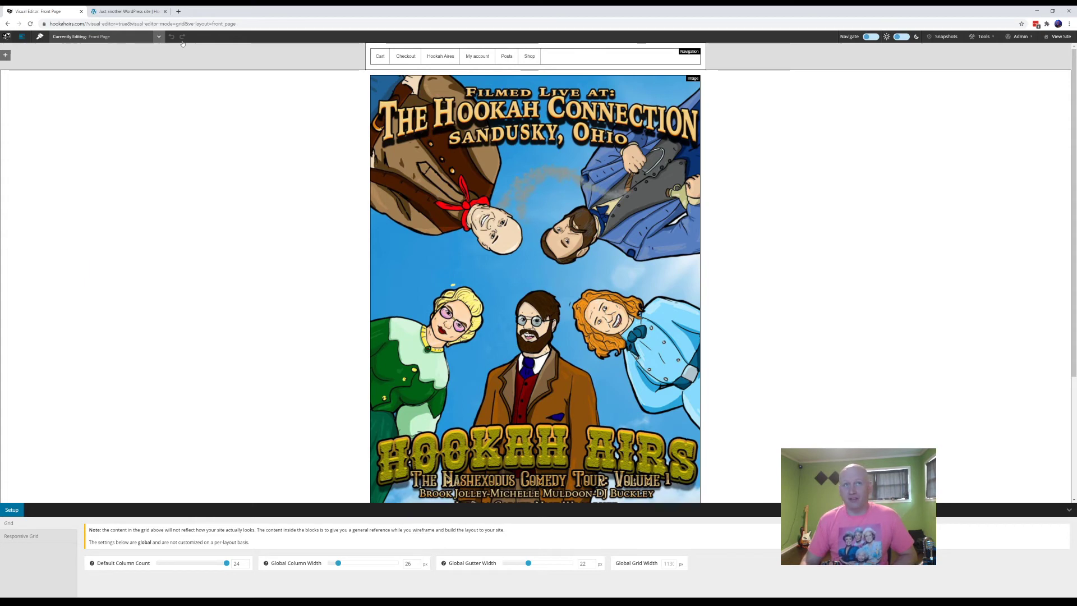
left_click(159, 37)
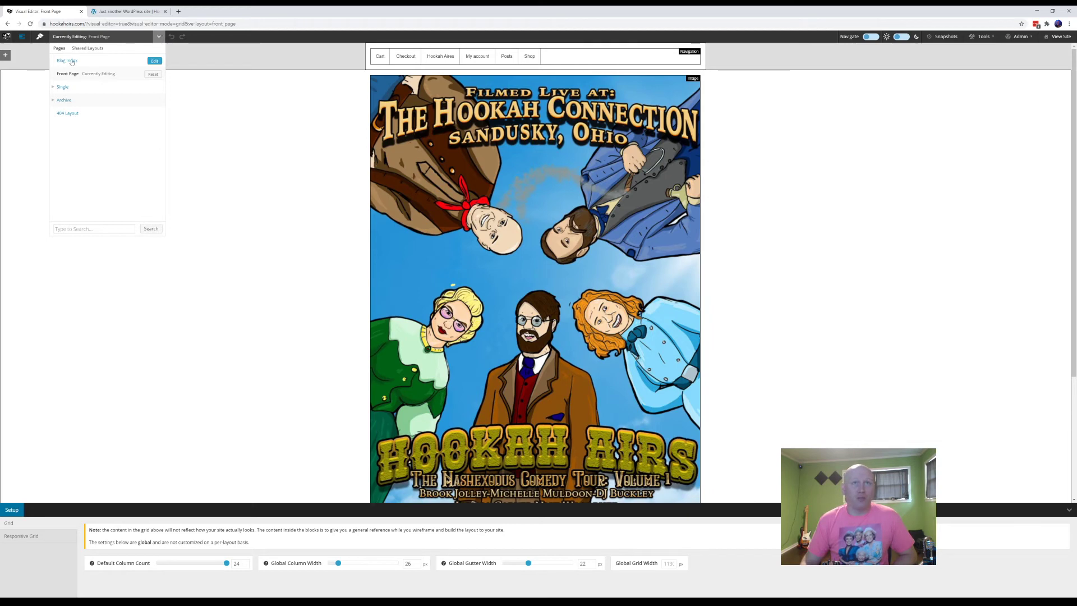
left_click(154, 60)
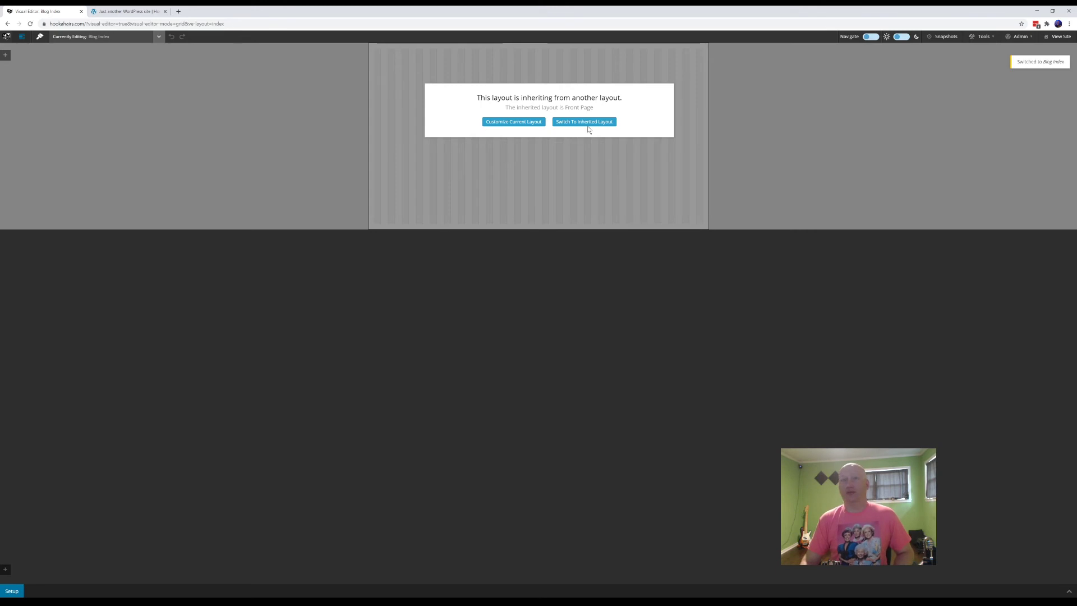
- Customize the Blog Index layout by cloning the Front Page layout into it
left_click(508, 122)
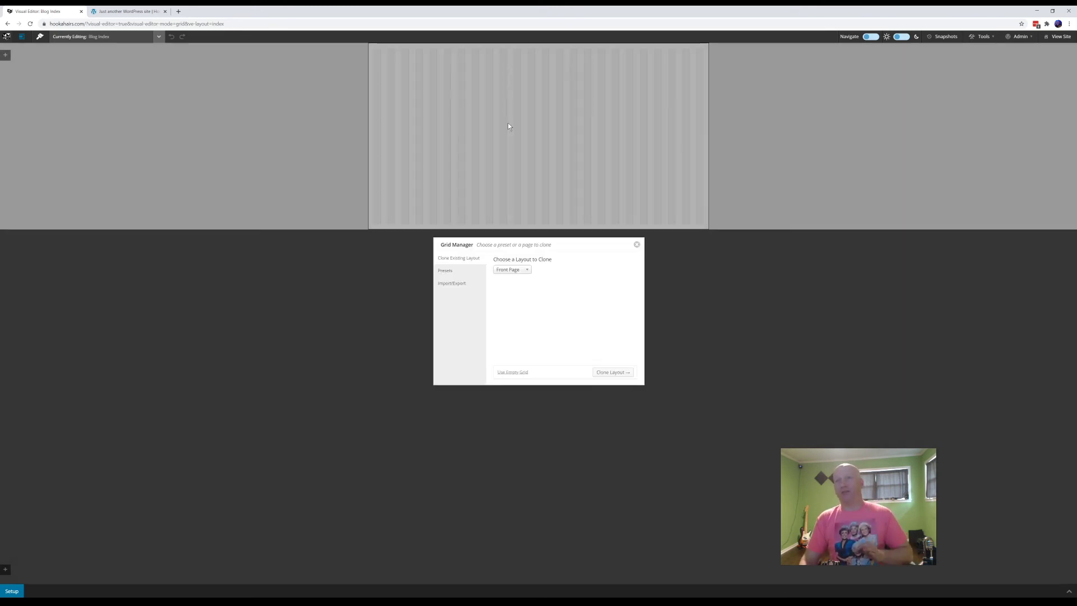
left_click(526, 270)
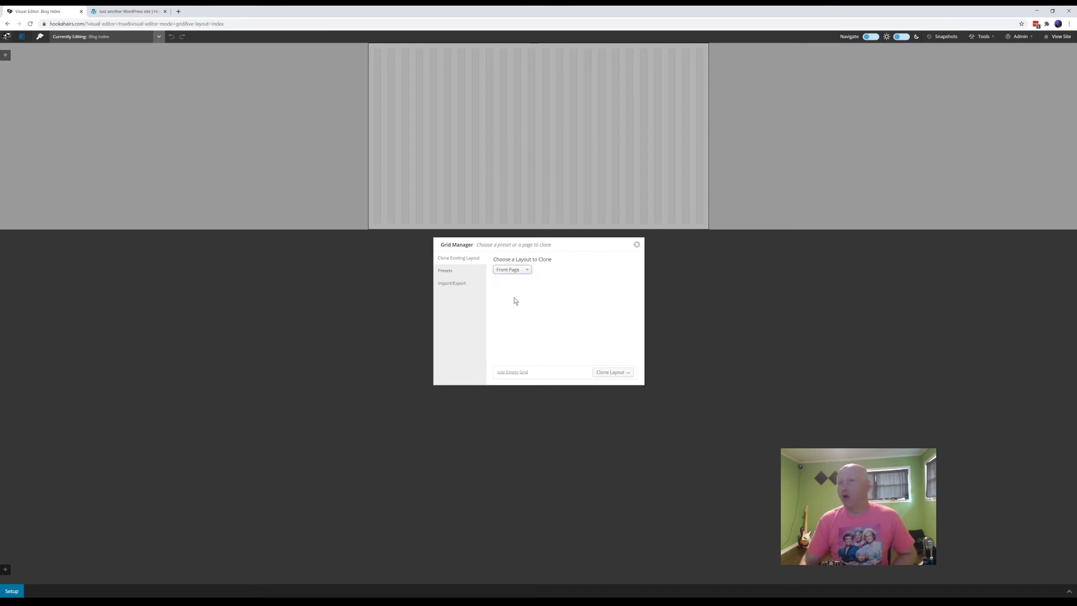
left_click(611, 373)
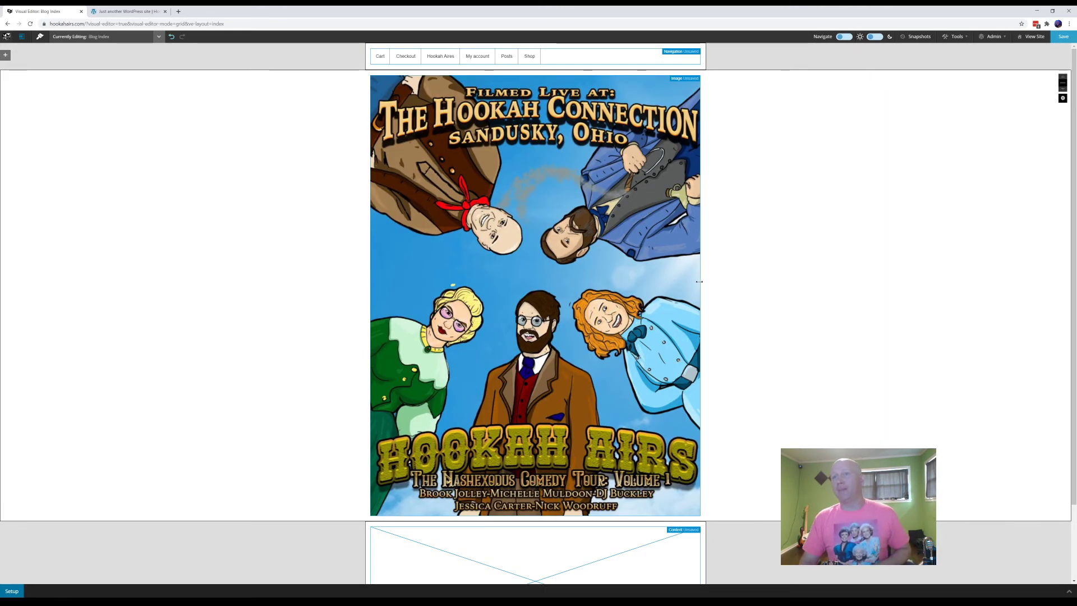
- Delete the wrapper containing the tall cover image from the Blog Index layout
right_click(707, 281)
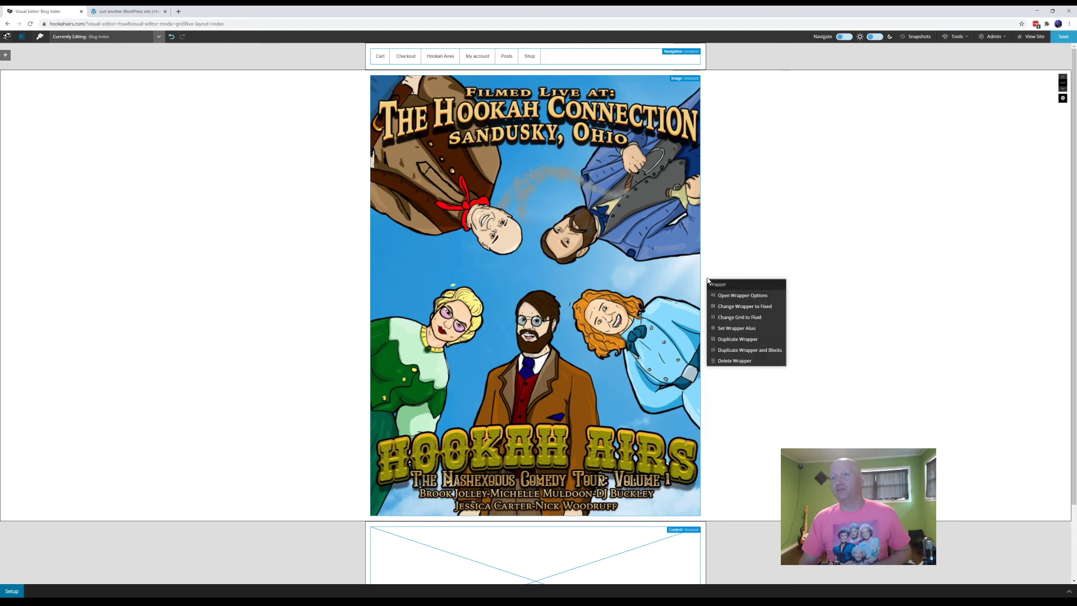
left_click(751, 362)
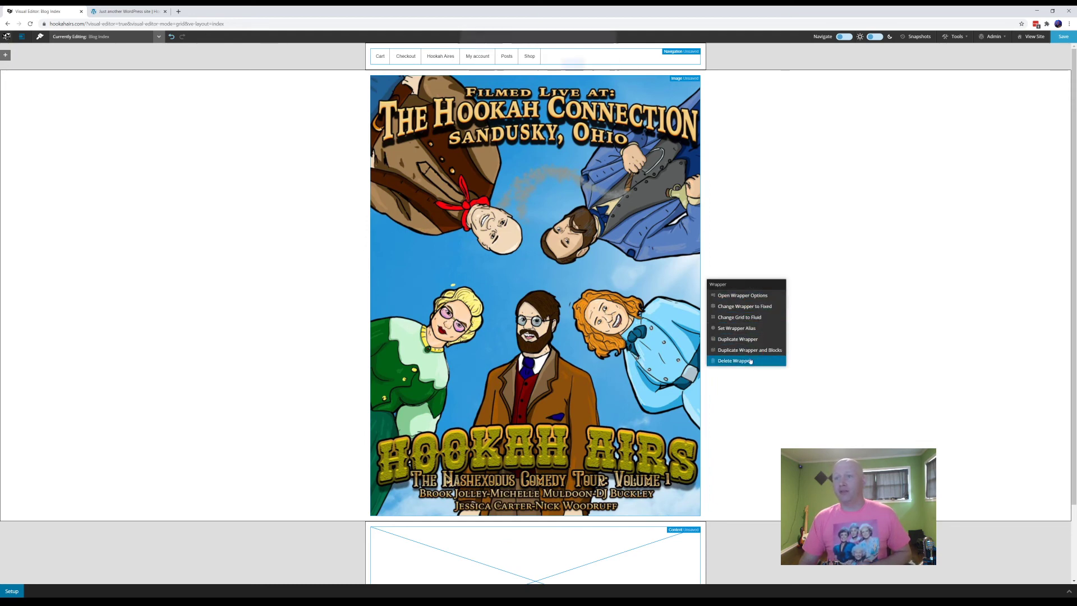
left_click(574, 72)
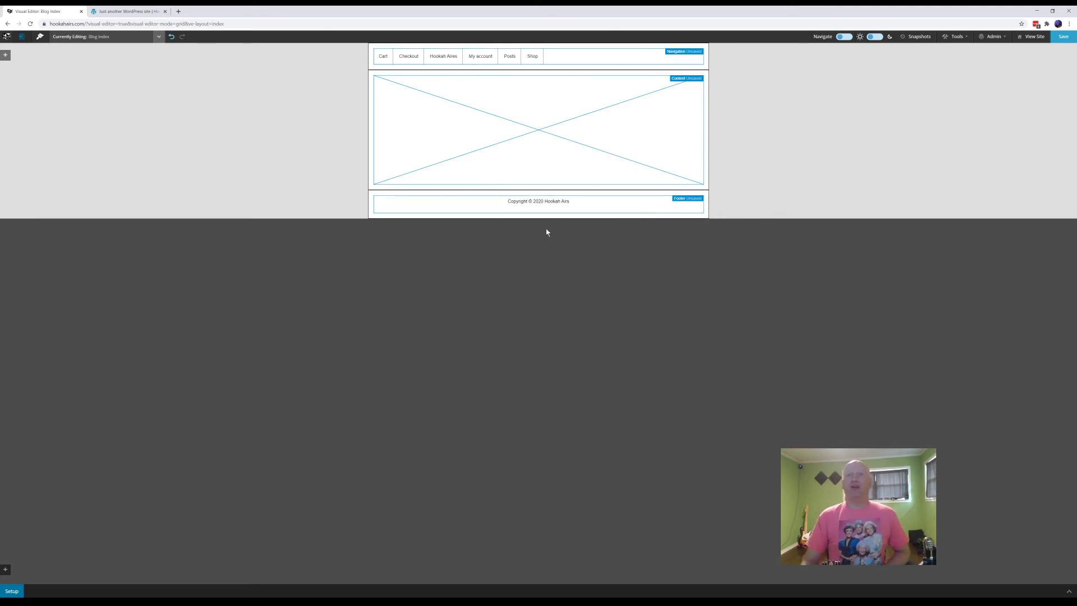
left_click_drag(532, 215, 532, 359)
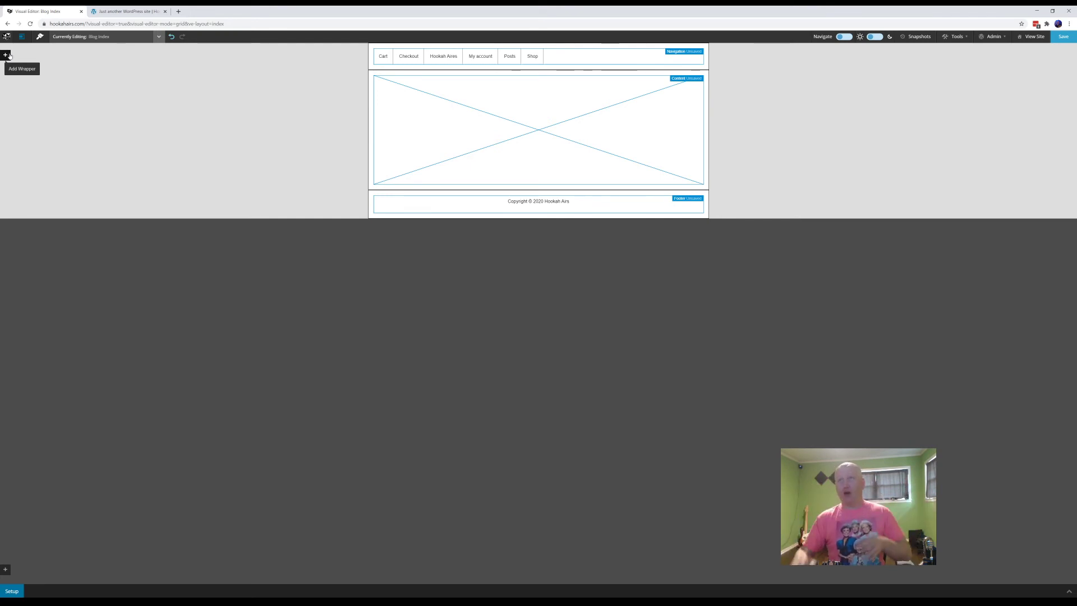
left_click(5, 569)
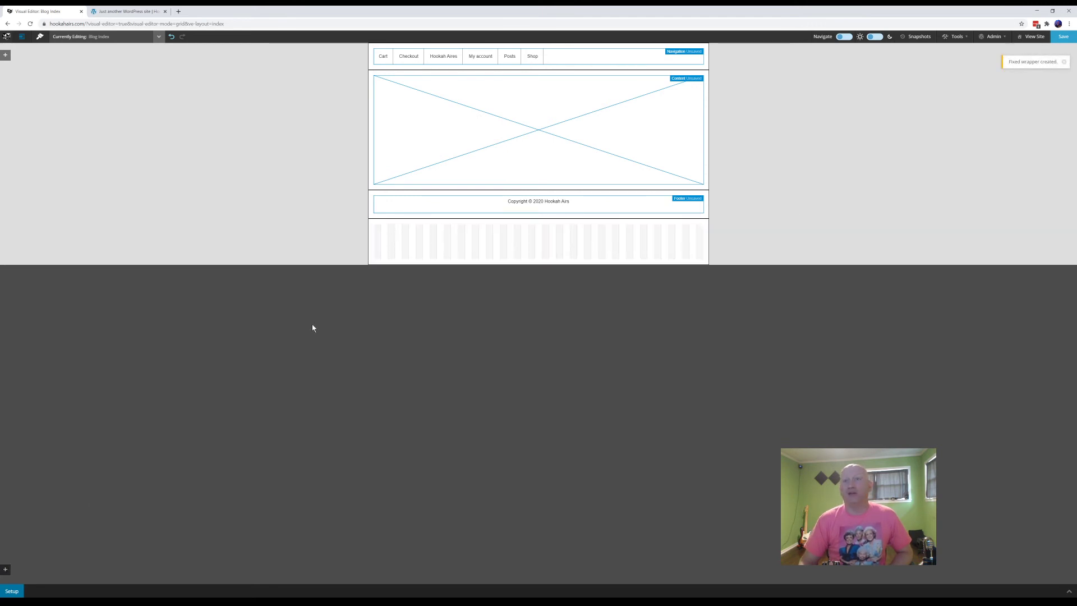
right_click(572, 240)
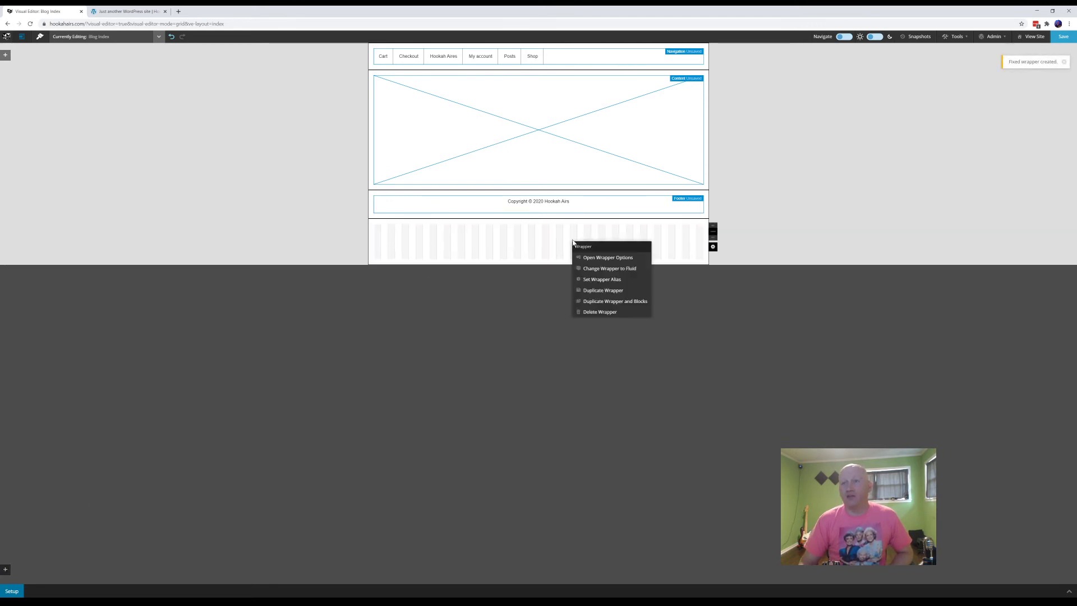
left_click(619, 312)
left_click(573, 71)
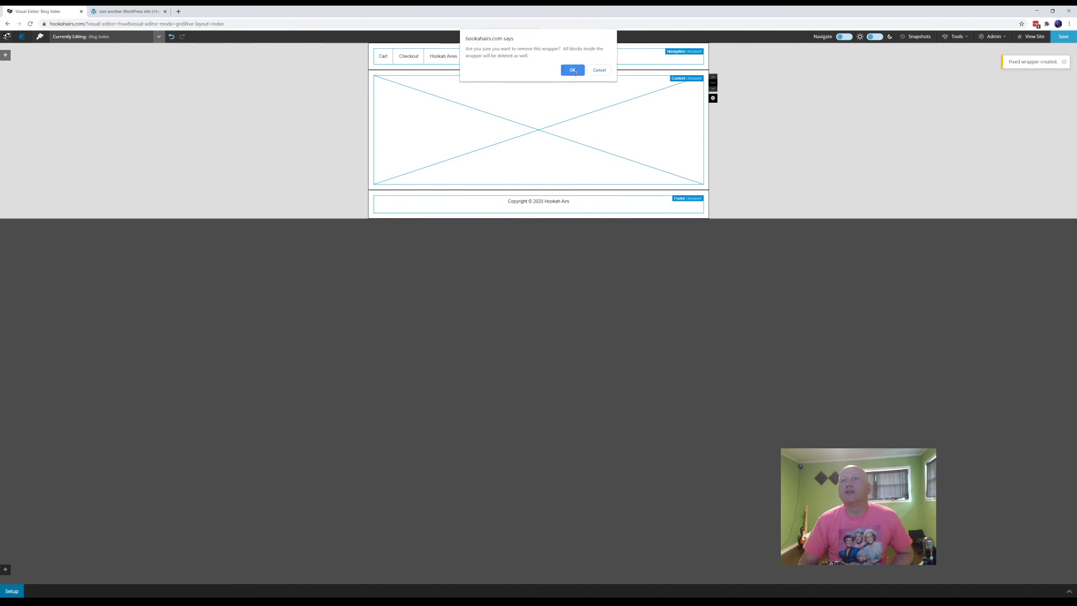
- Add a fixed wrapper to the Blog Index layout and move it between the Navigation and Content wrappers
left_click(5, 55)
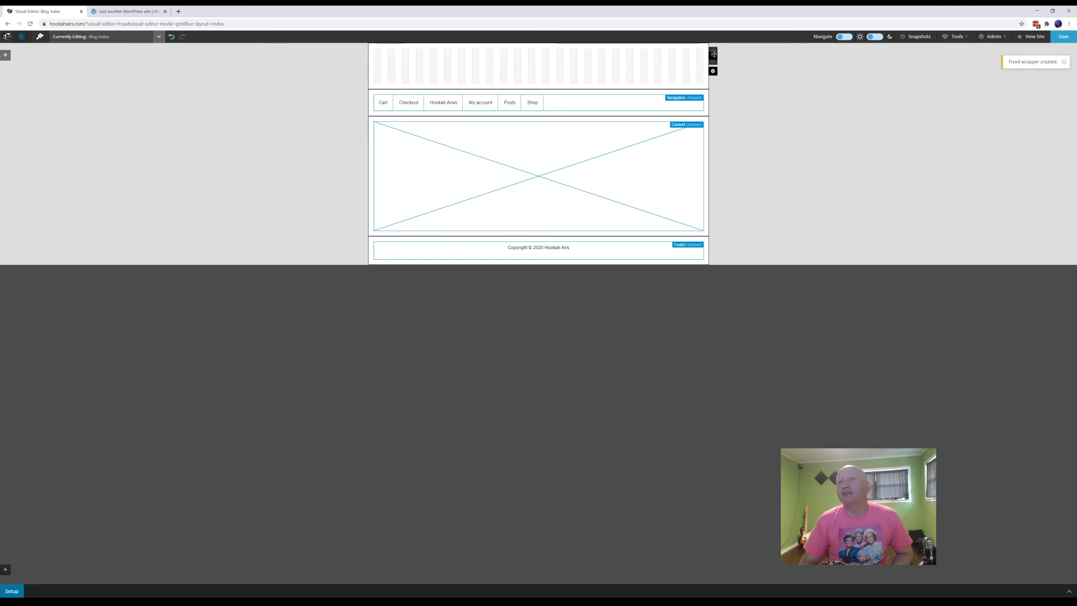
left_click_drag(715, 56, 708, 115)
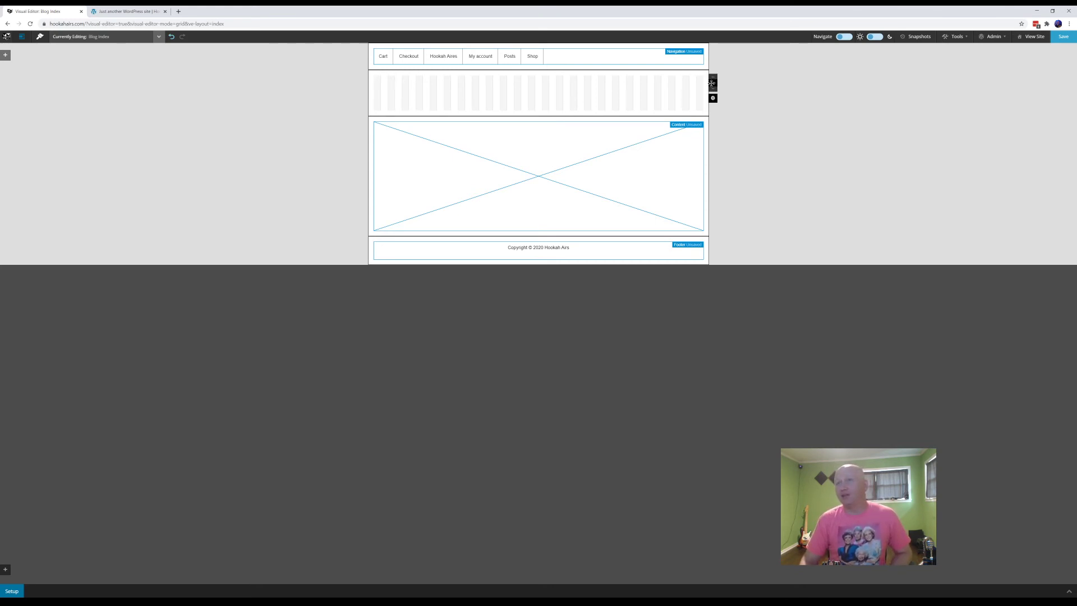
mouse_move(711, 83)
left_mouse_down()
mouse_move(713, 99)
mouse_move(713, 55)
mouse_move(710, 194)
mouse_move(702, 85)
left_mouse_up()
mouse_move(696, 85)
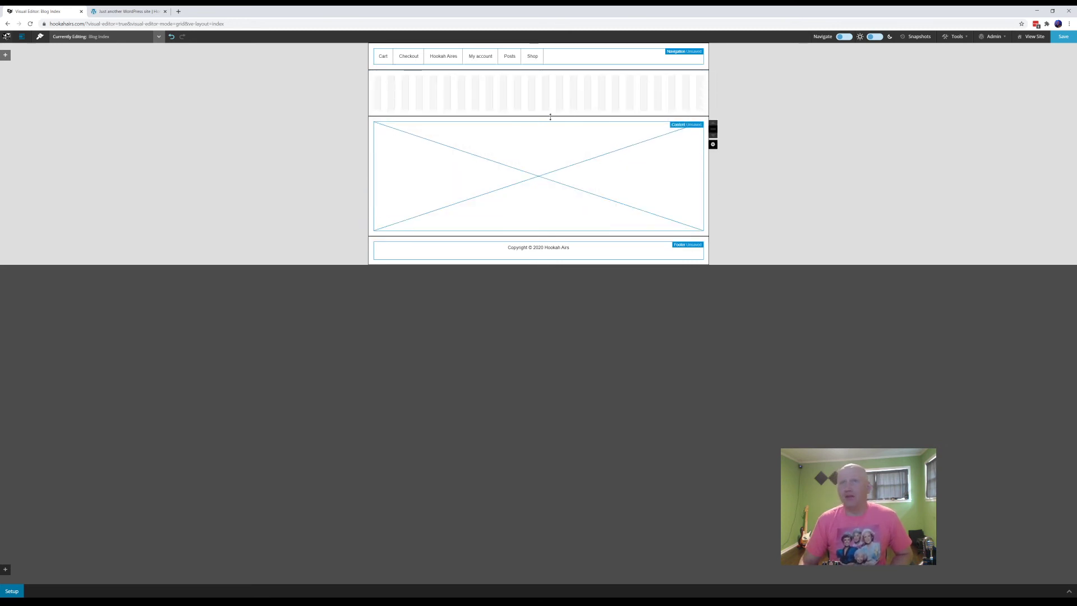
- Make the empty wrapper taller and fill it with a full-width Image block
left_click_drag(544, 114, 543, 219)
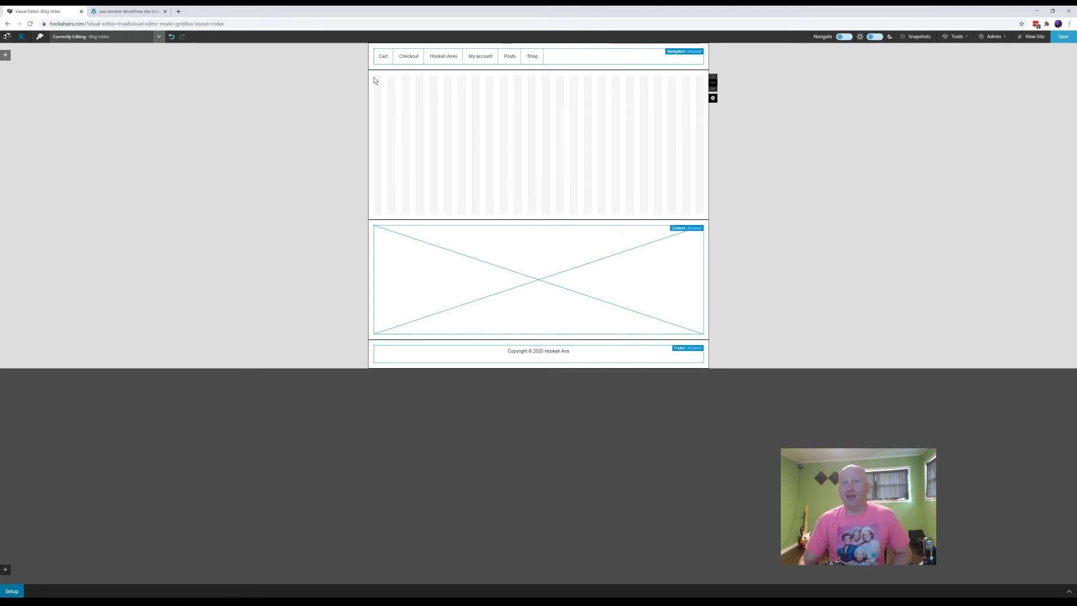
mouse_move(375, 77)
left_mouse_down()
mouse_move(416, 135)
mouse_move(713, 219)
left_mouse_up()
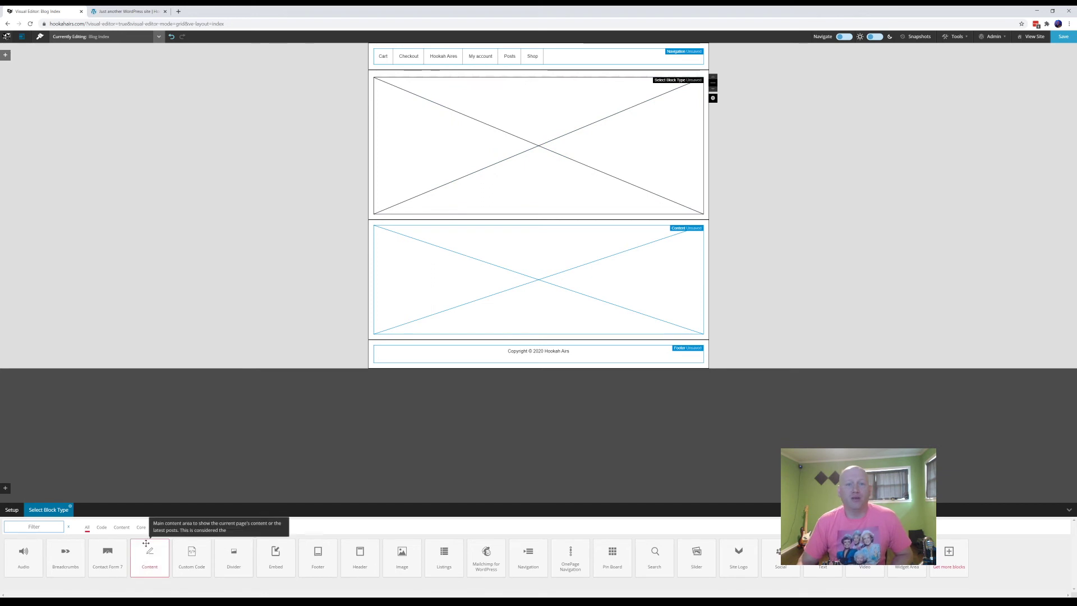
left_click(398, 561)
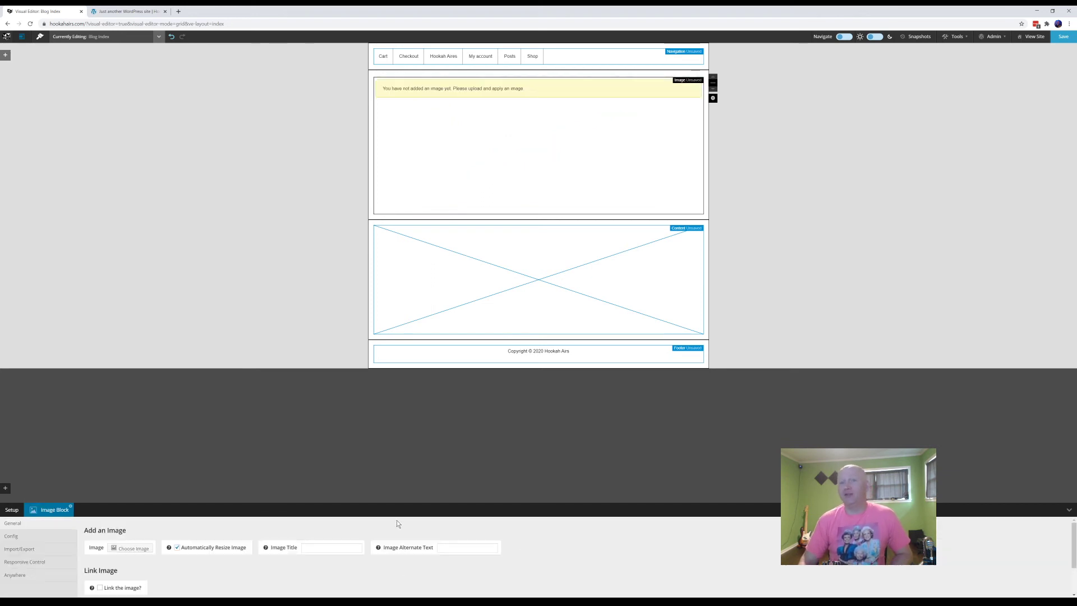
- Upload cover_1_wide_web_scaled.png to the media library for the empty Image block
left_click(130, 549)
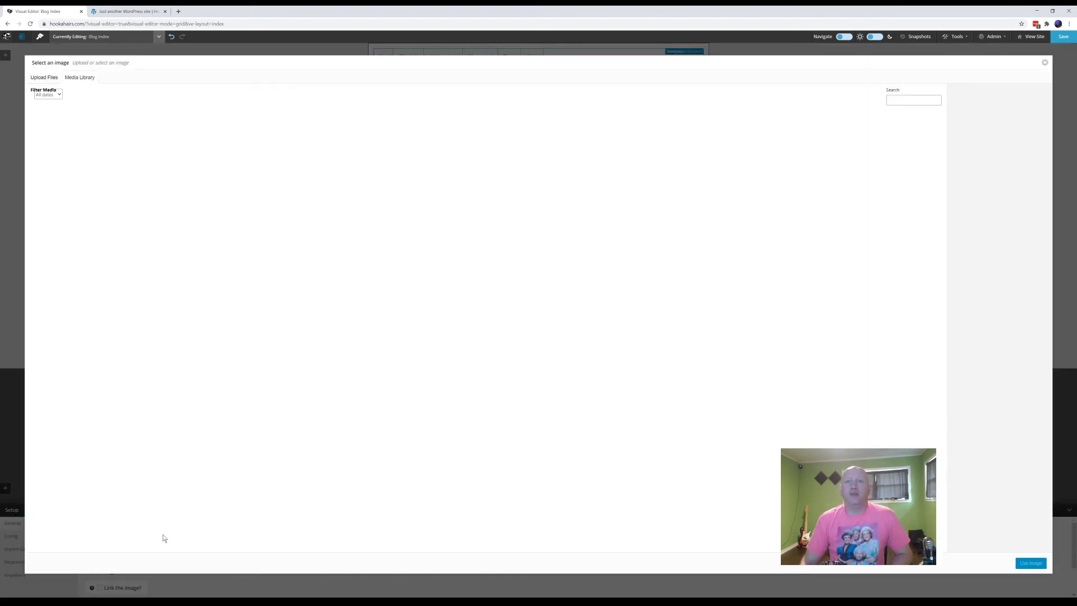
left_click(55, 81)
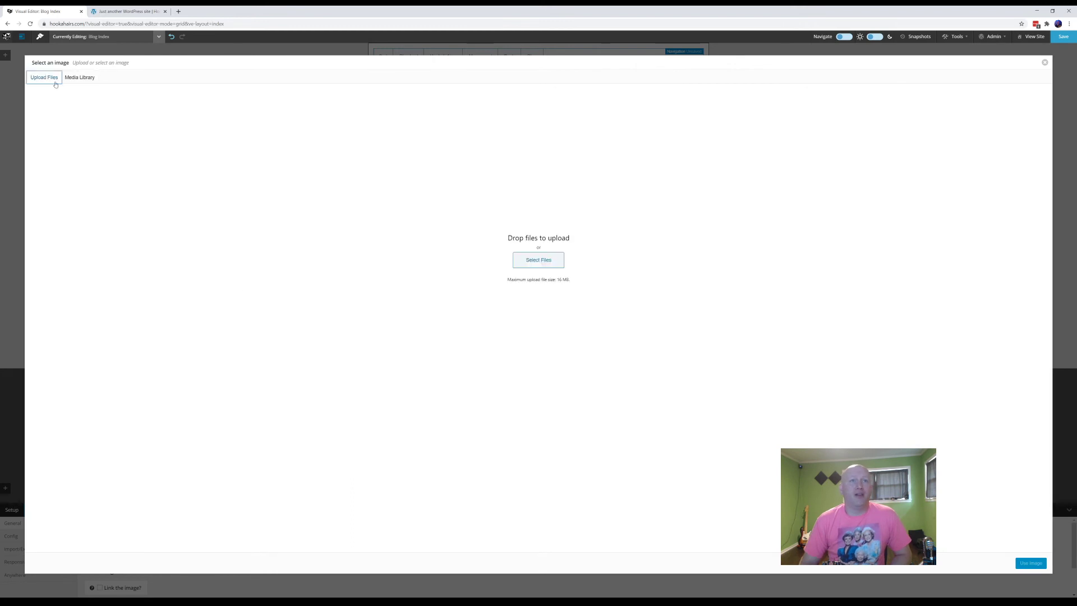
left_click(534, 264)
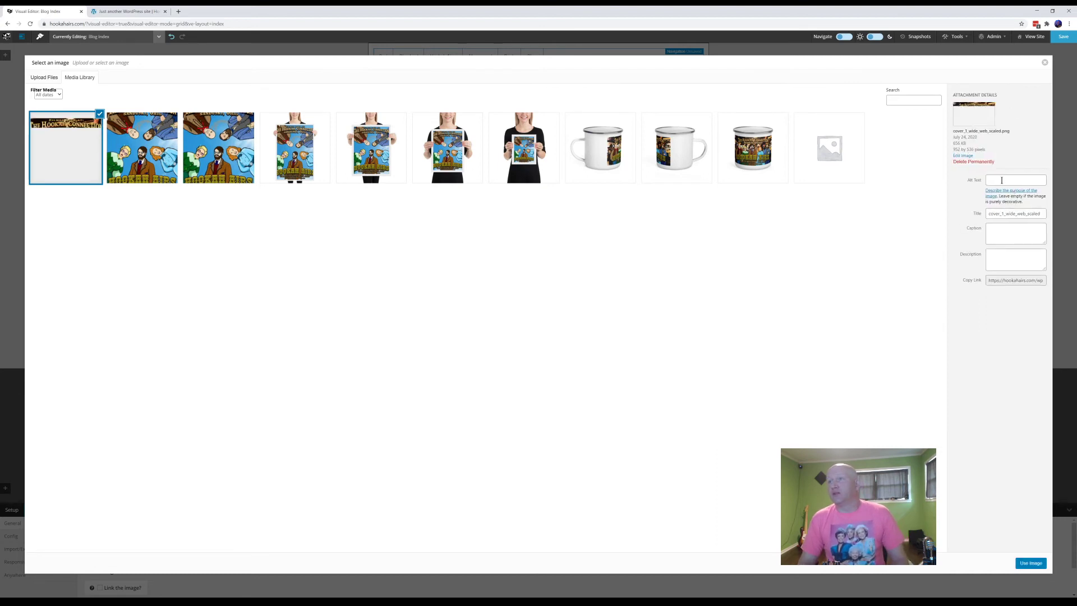
- Enter the uploaded image's alt text as "hookah airs cover art - 5 cartoon figures standing in circle -"
left_click(1009, 180)
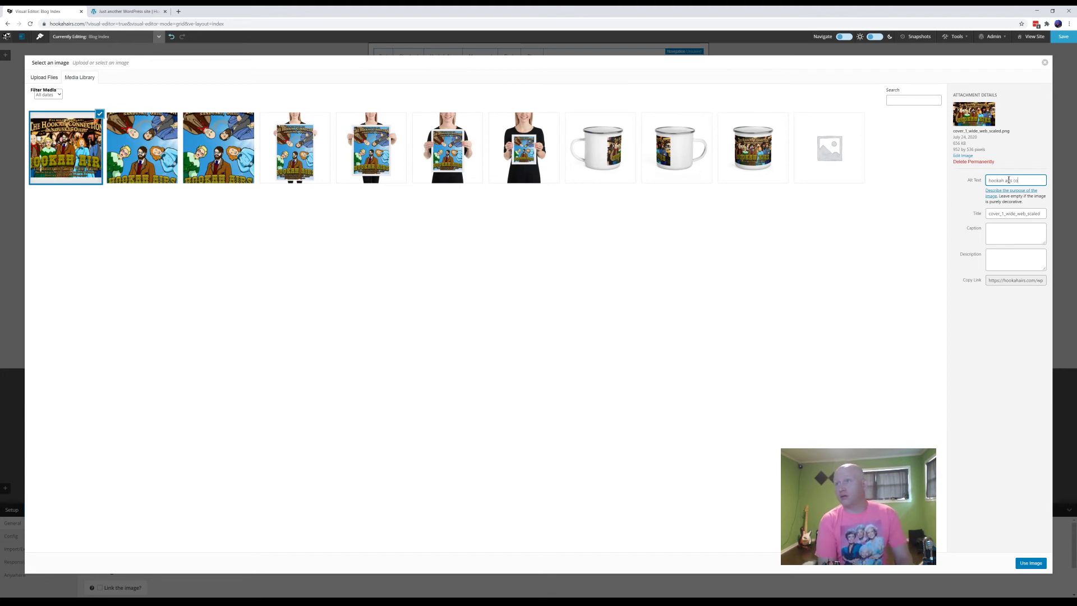
type("hookah airs cover art -")
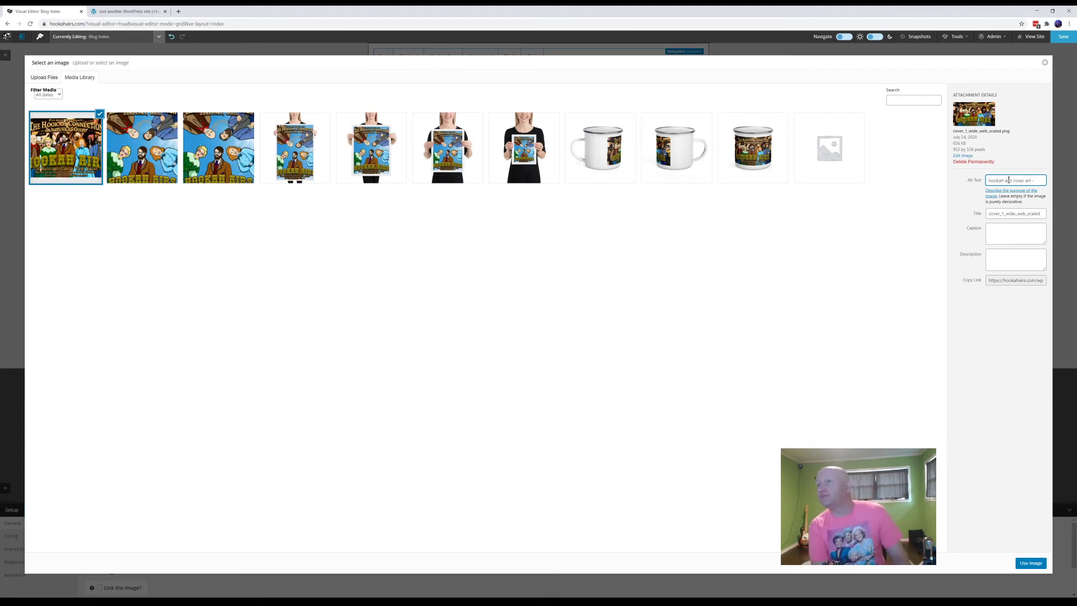
type(" cartoon")
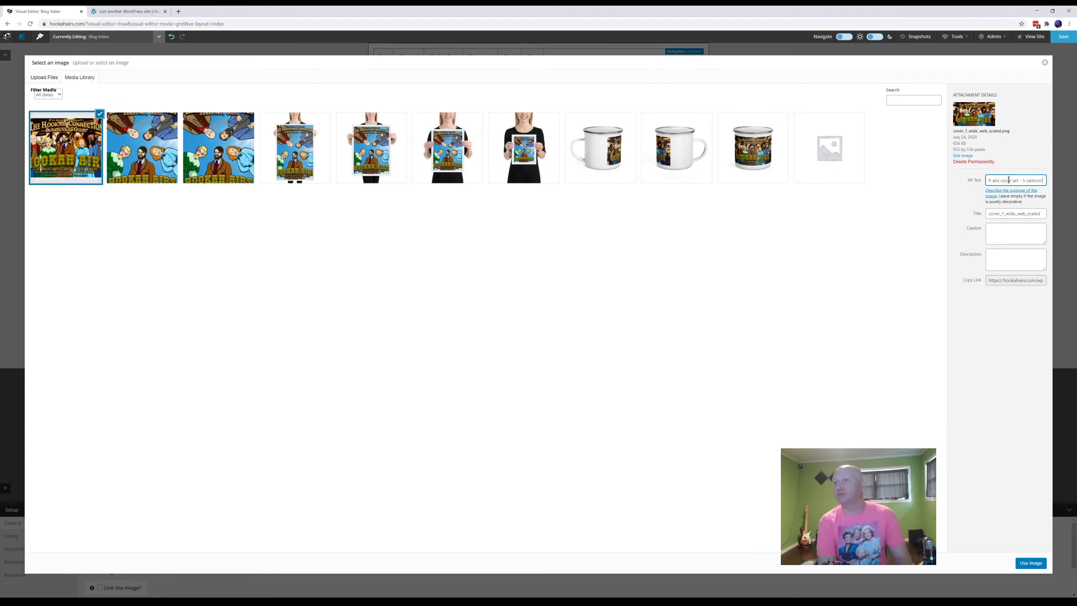
type(" figures standing in circle -")
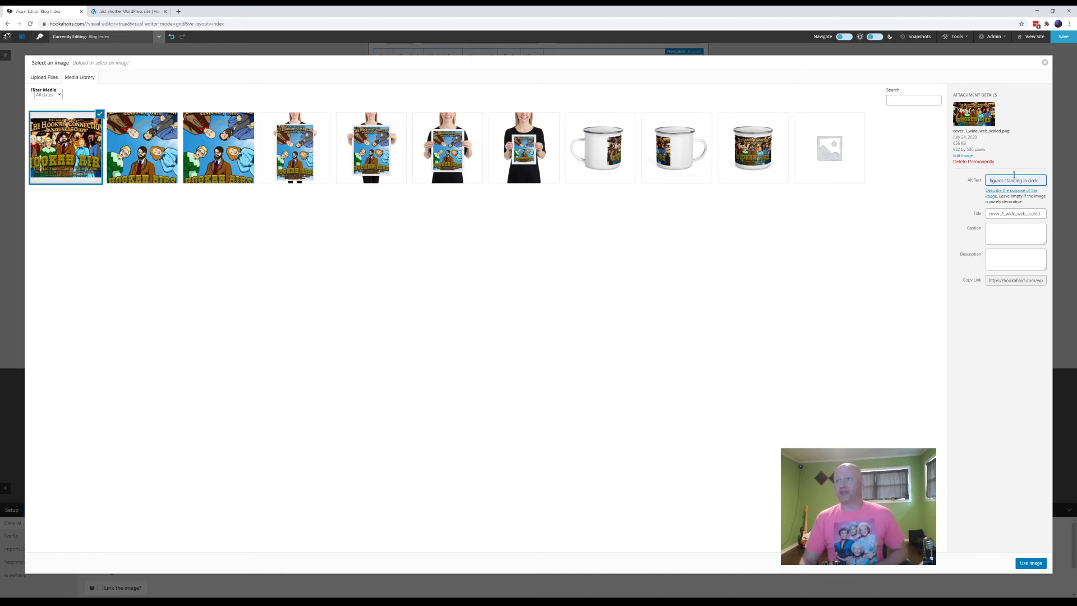
key("Tab")
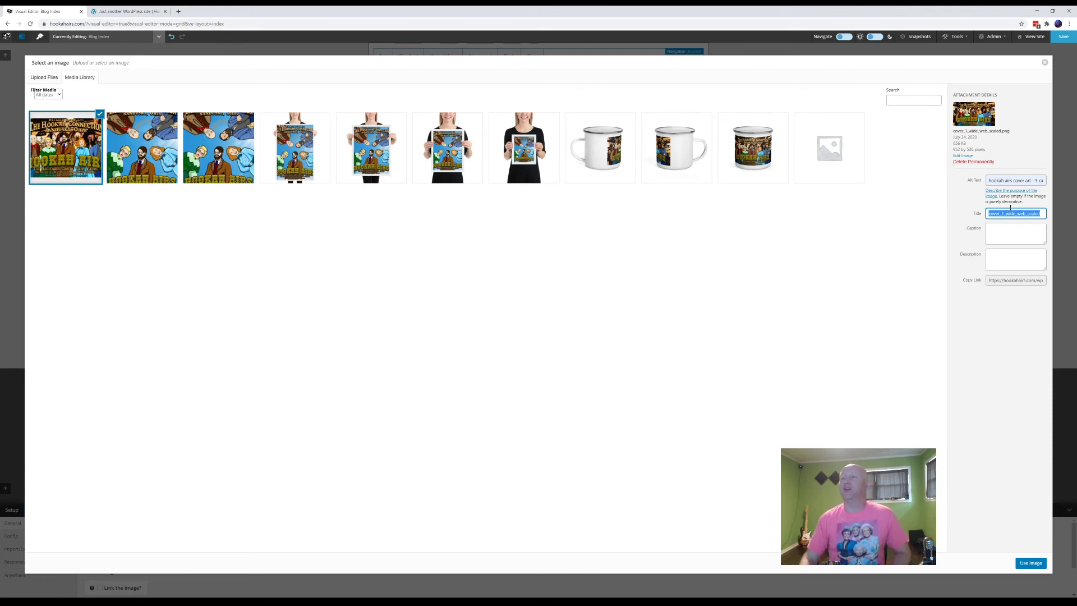
- Correct the image's alt text by replacing "circle" with "line"
left_click(1018, 180)
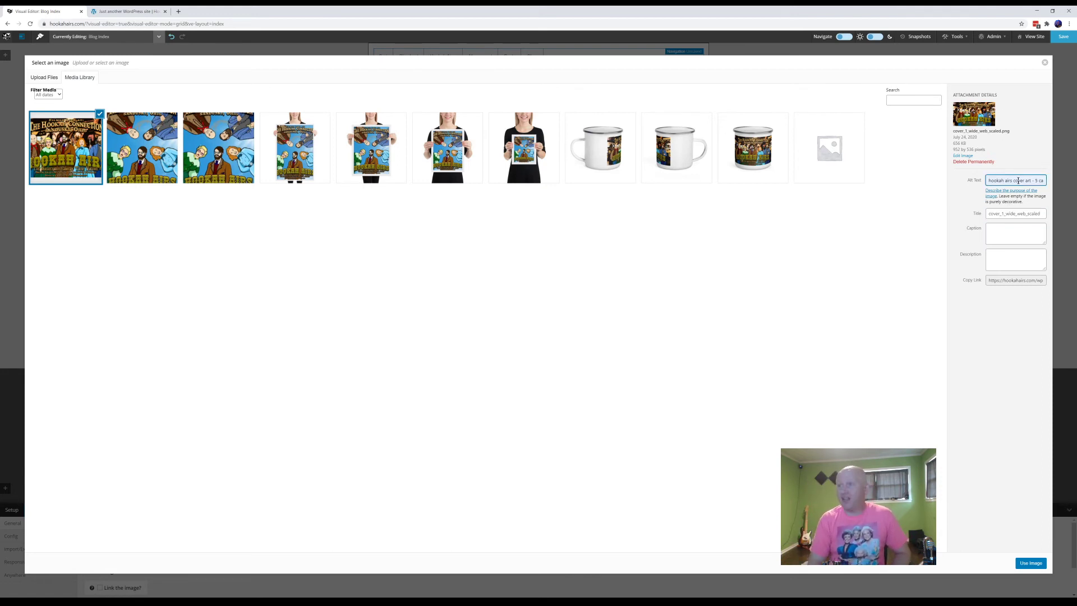
key("Right")
key("Right")
key("Right")
key("Right")
key("Right")
key("Right")
key("Right")
key("Right")
key("Right")
key("Right")
key("Right")
key("Right")
key("Right")
key("Right")
key("Right")
key("Right")
key("Right")
key("Right")
key("Right")
key("Right")
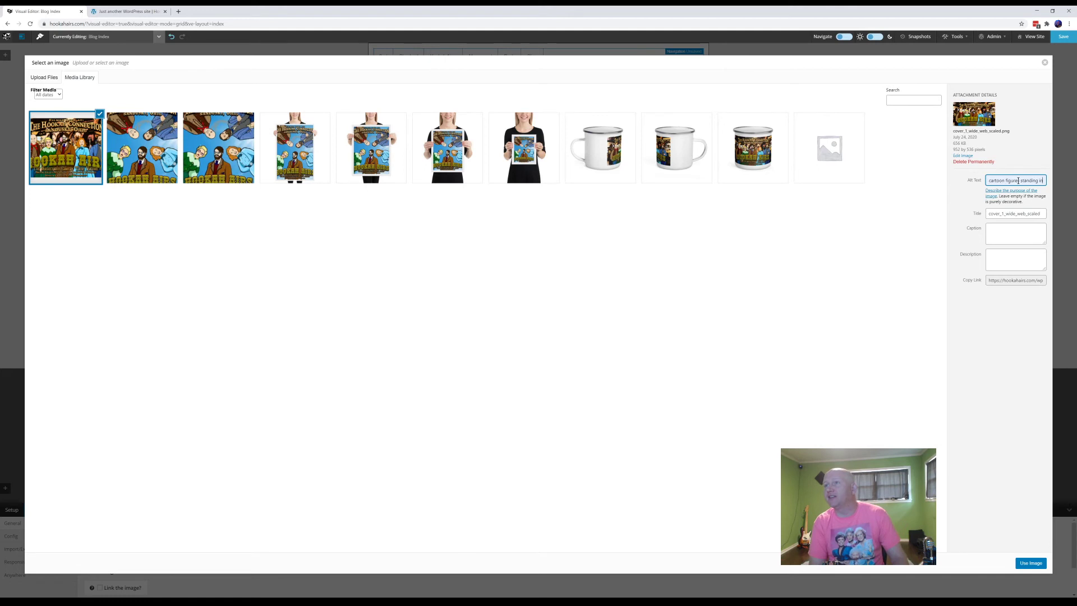
type("circle")
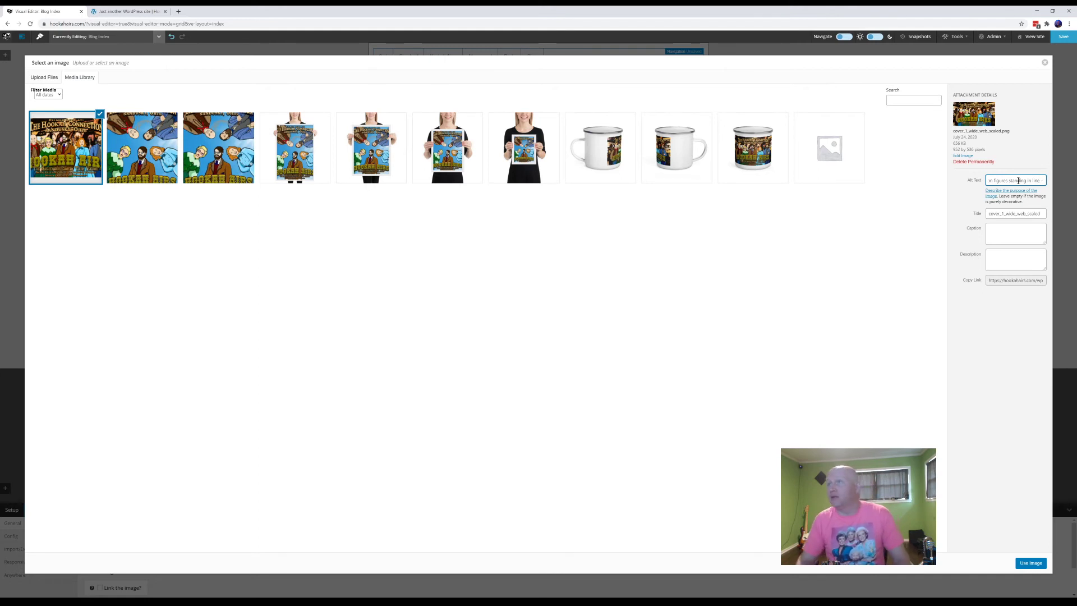
- Title the wide cover image "Hookah Airs Comedy Cover" and apply it to the Image block
double_click(1013, 213)
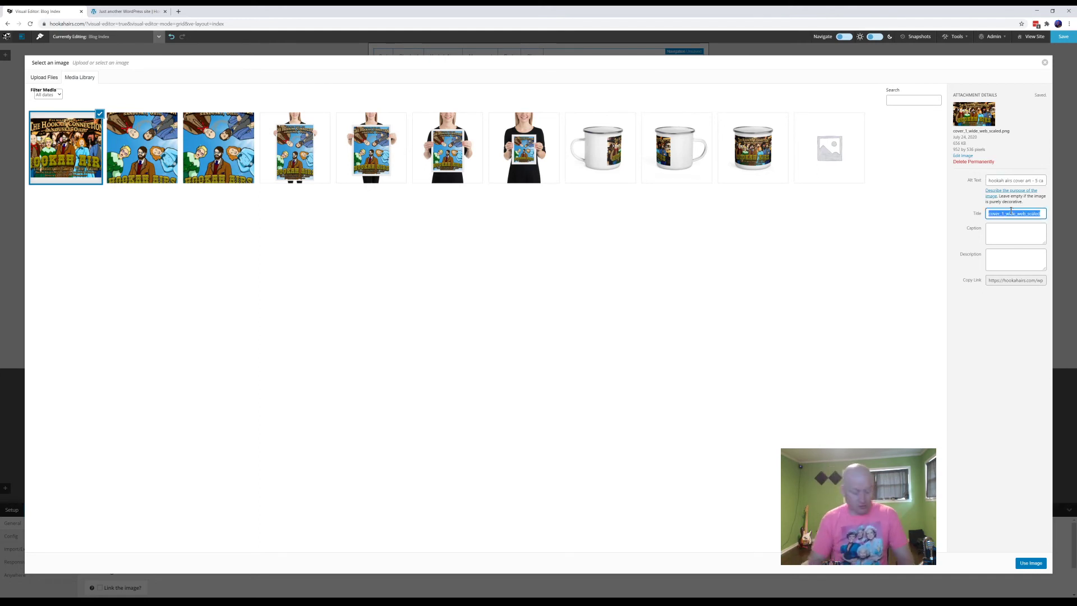
type("Hookah")
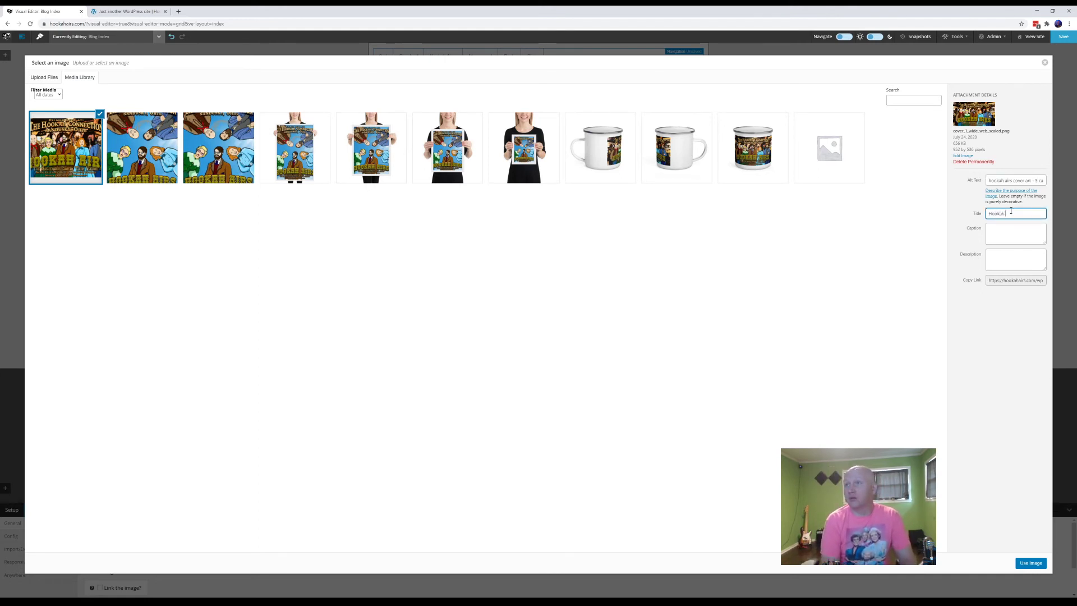
type(" Airs Comedy Cover")
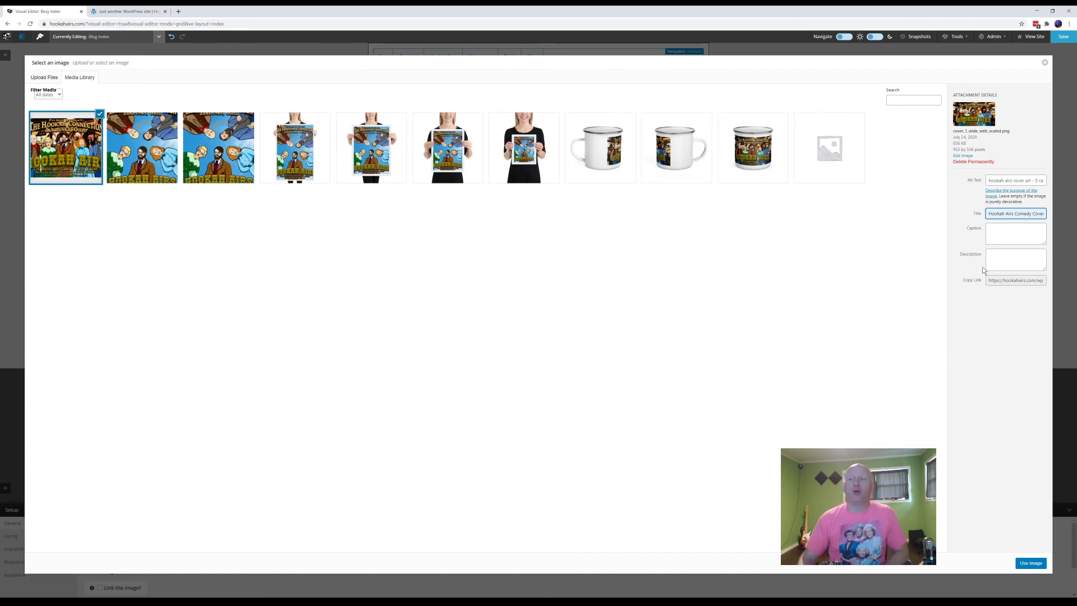
left_click(1026, 563)
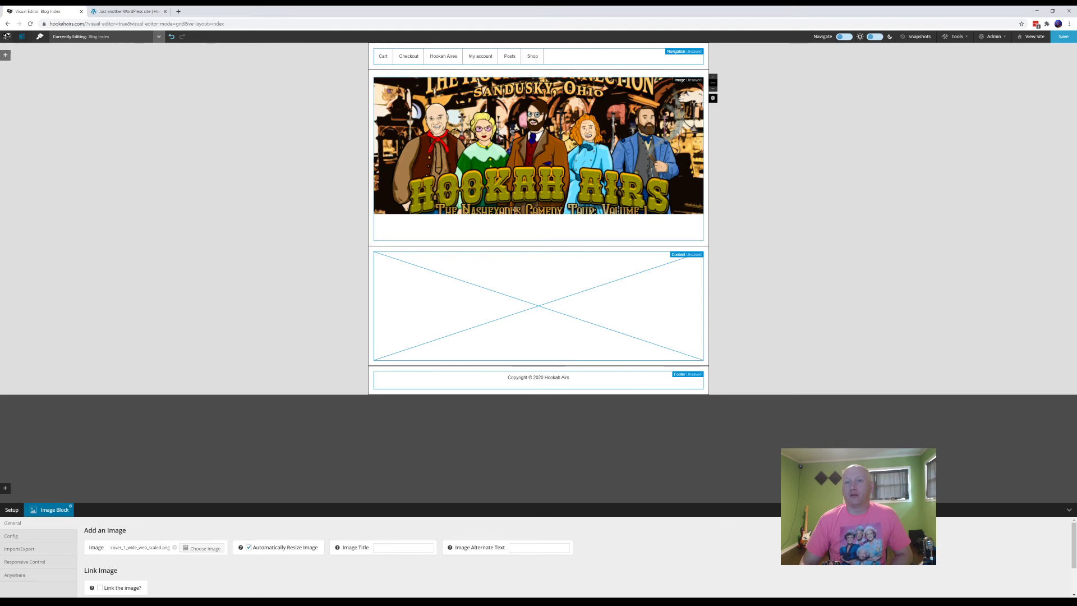
- Disable automatic resizing for the cover image and extend the Image block's height to fit the whole picture
left_click(249, 548)
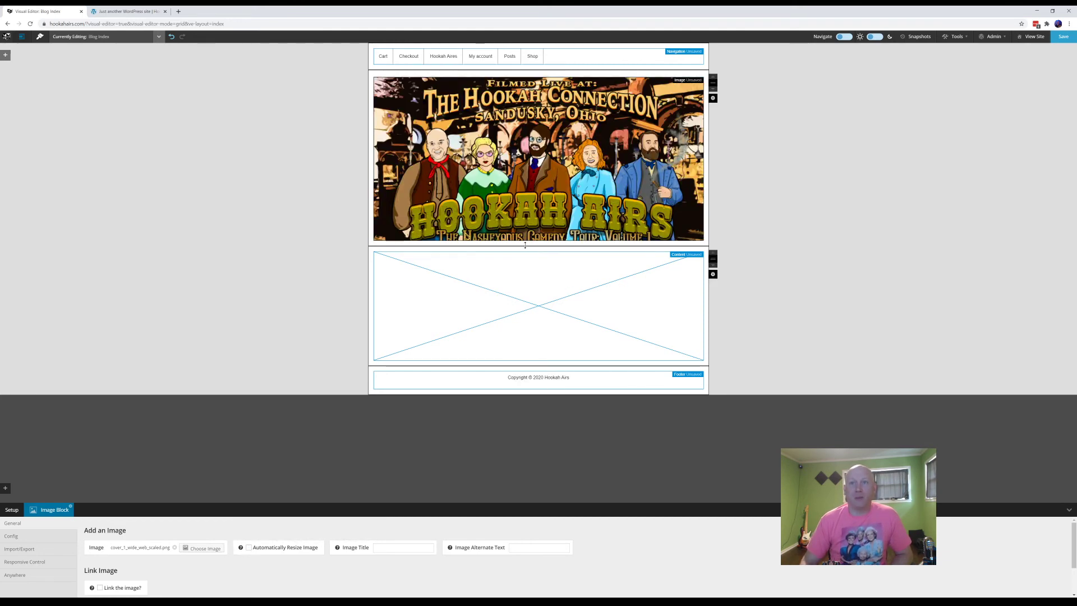
left_click_drag(508, 243, 506, 266)
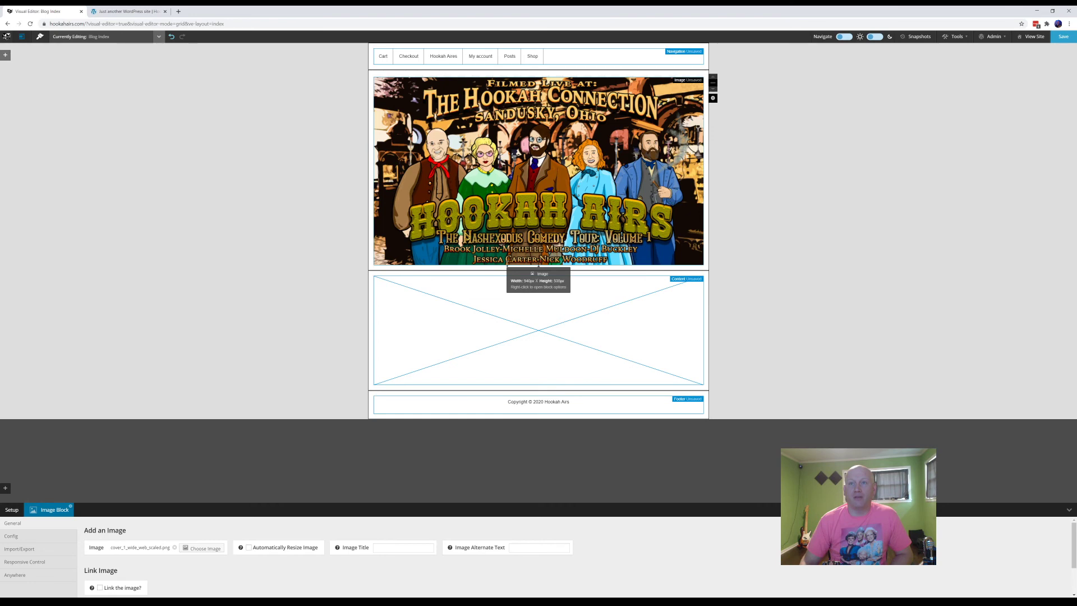
left_click_drag(495, 269, 492, 276)
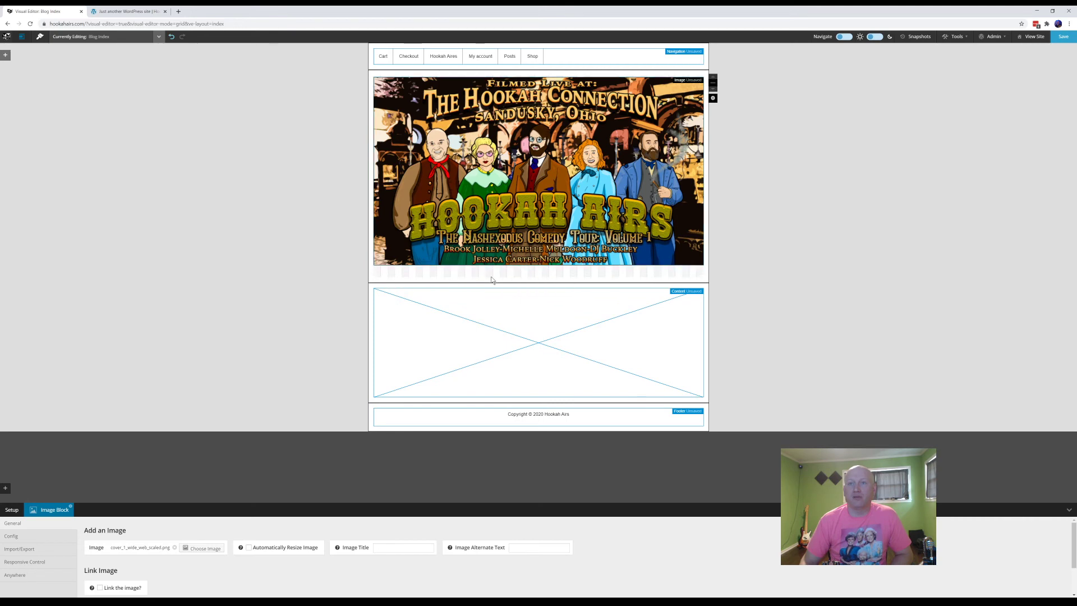
left_click_drag(491, 280, 491, 268)
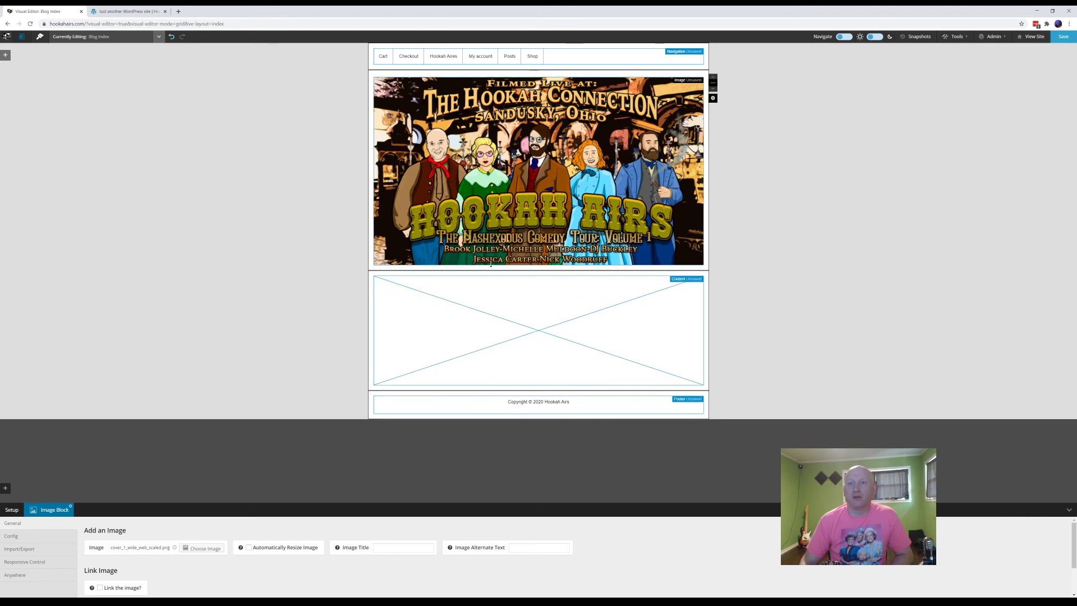
- Change the wrapper around the wide cover image from fixed to fluid and save the Blog Index layout
right_click(708, 164)
left_click(739, 182)
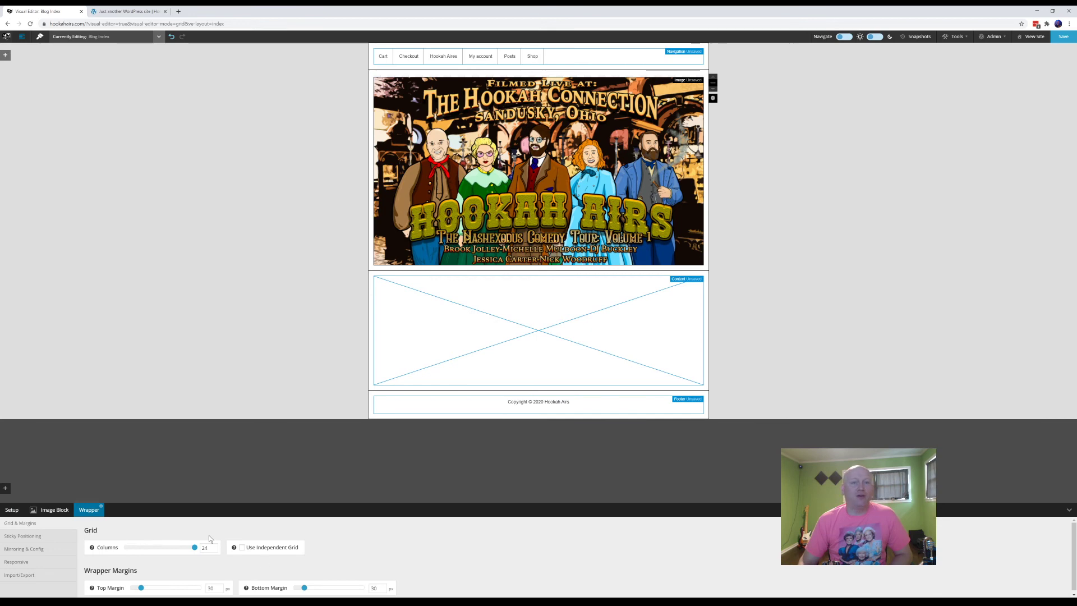
right_click(709, 156)
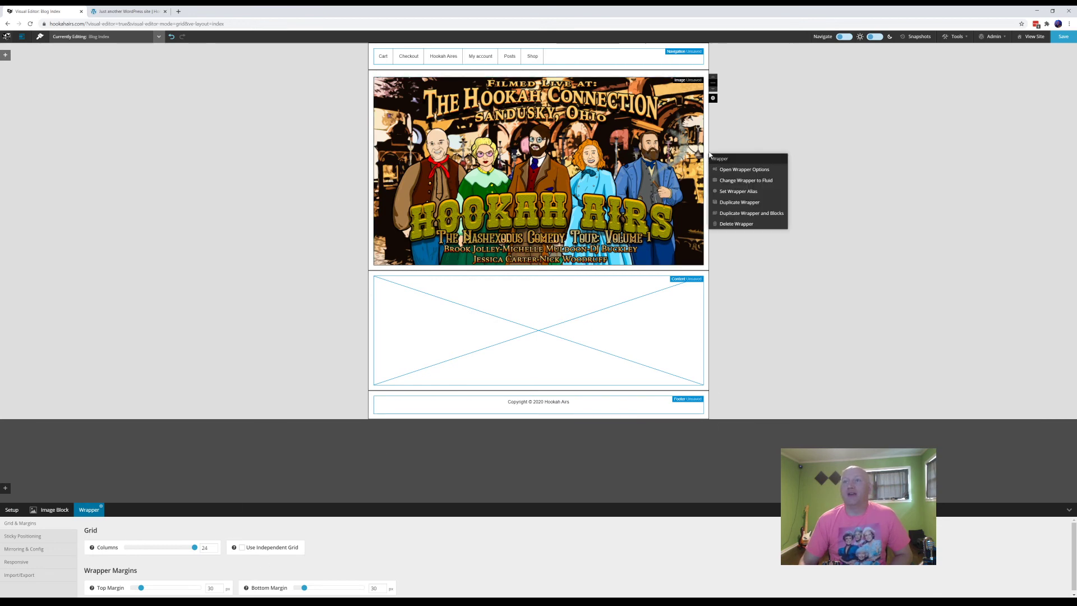
left_click(734, 181)
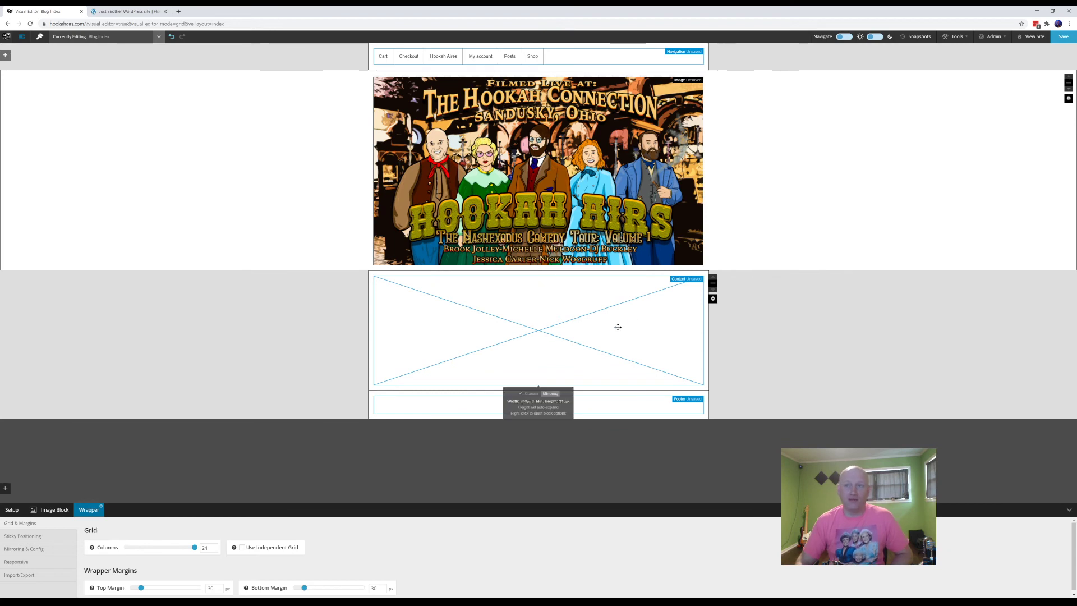
left_click(1064, 36)
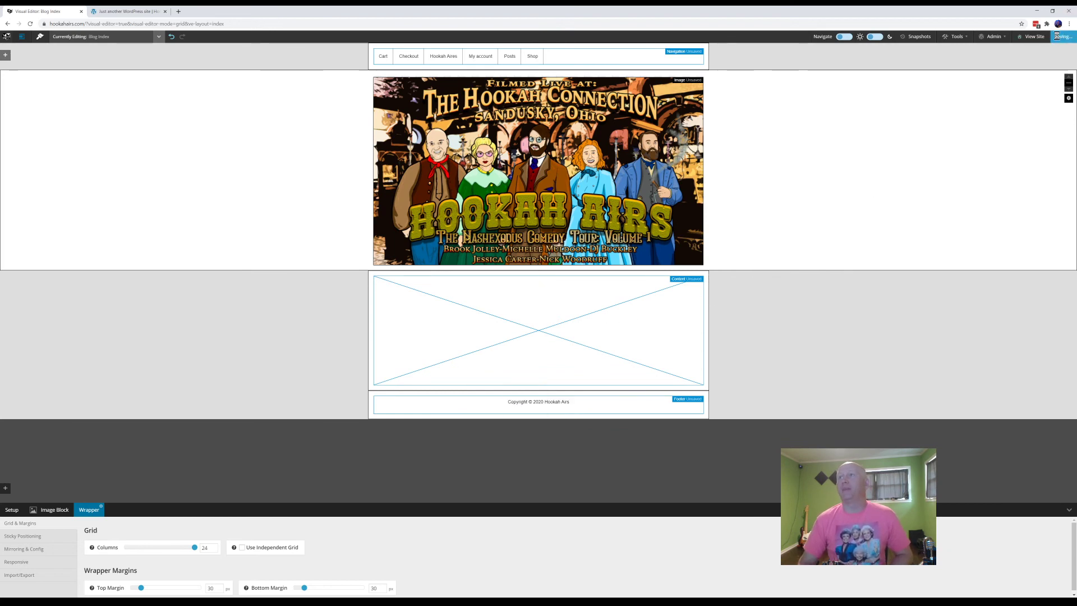
- Switch to design mode and set the background color of the cover image's wrapper instance to black
left_click(39, 37)
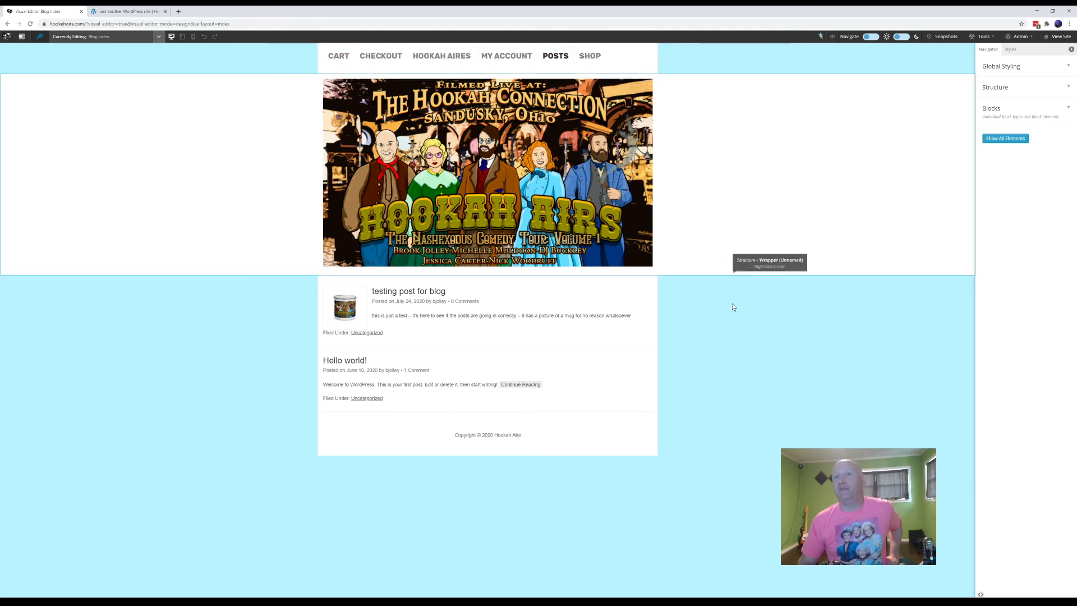
right_click(677, 210)
mouse_move(701, 257)
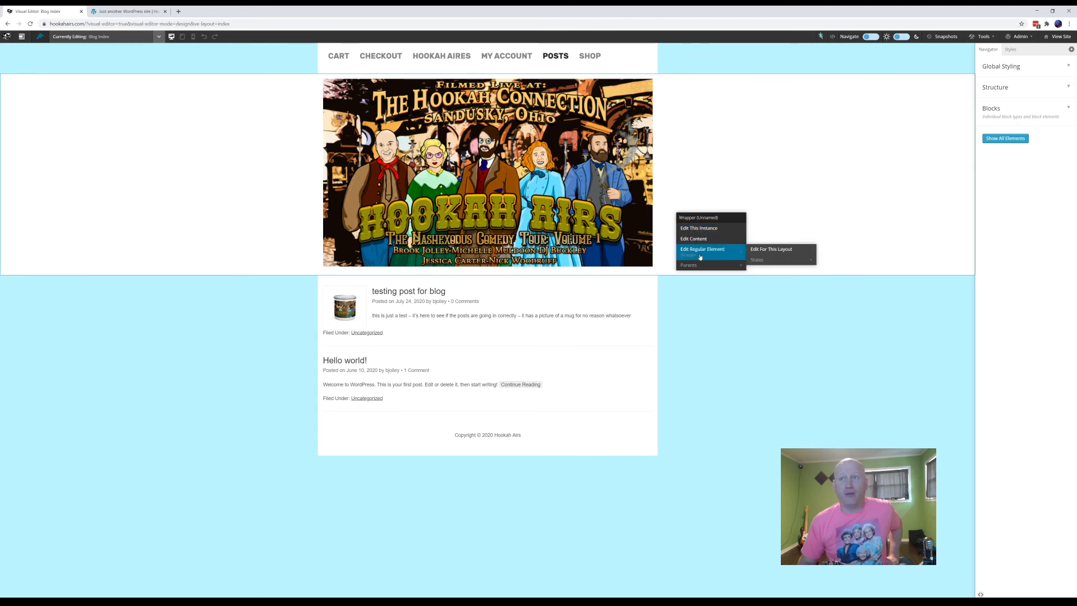
left_click(701, 228)
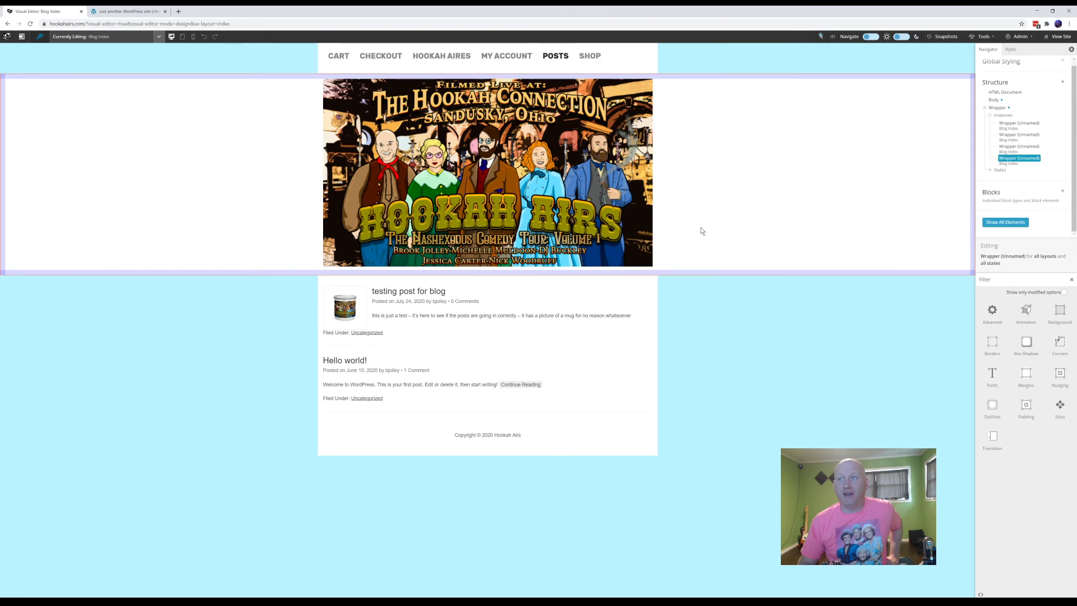
left_click(1060, 312)
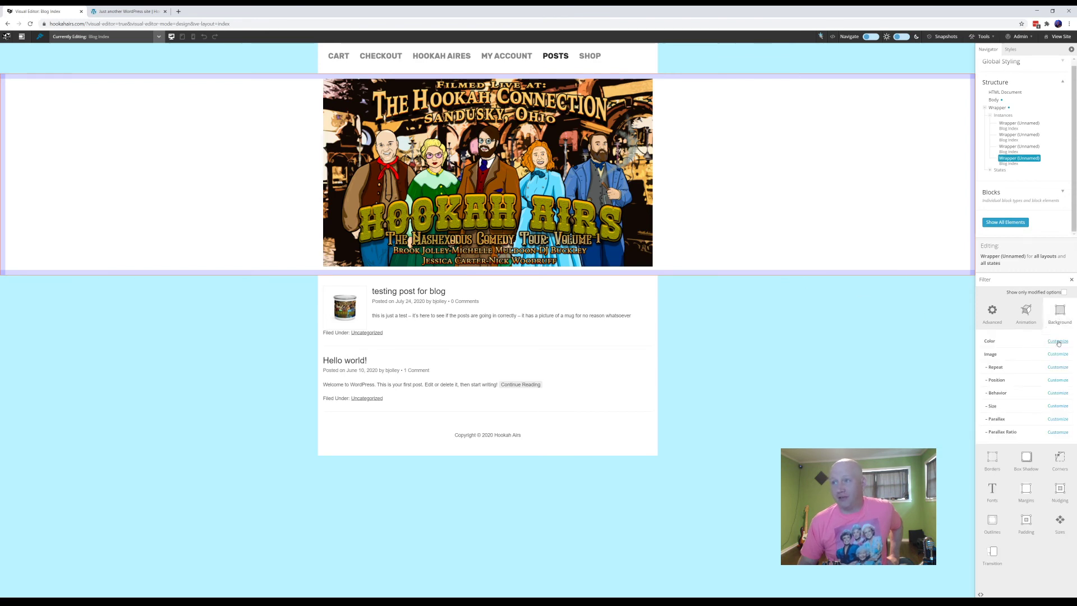
left_click(1059, 342)
left_click(1065, 341)
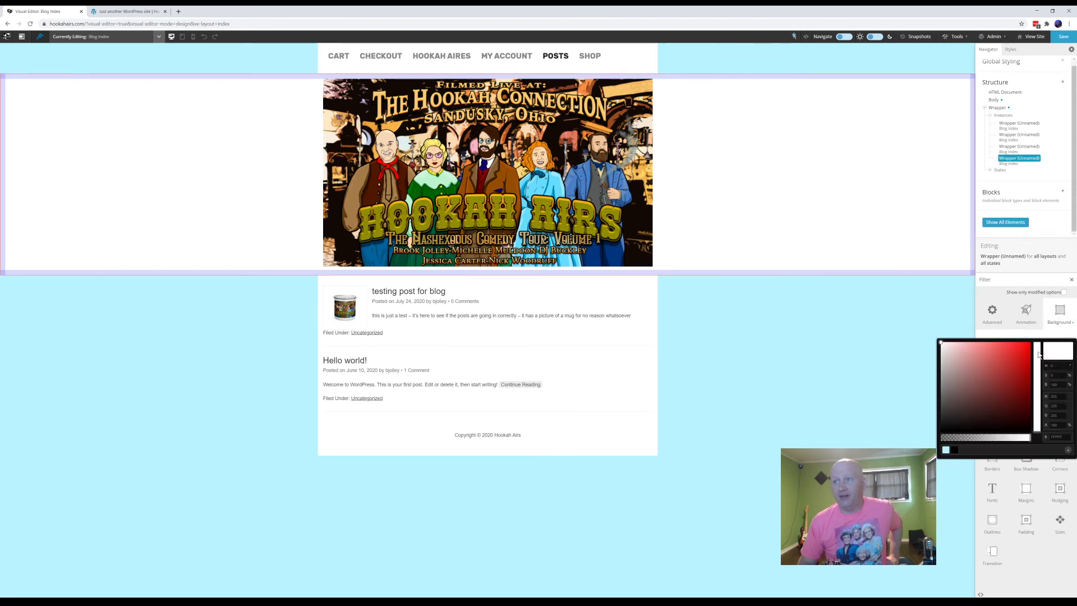
left_click_drag(942, 417, 941, 432)
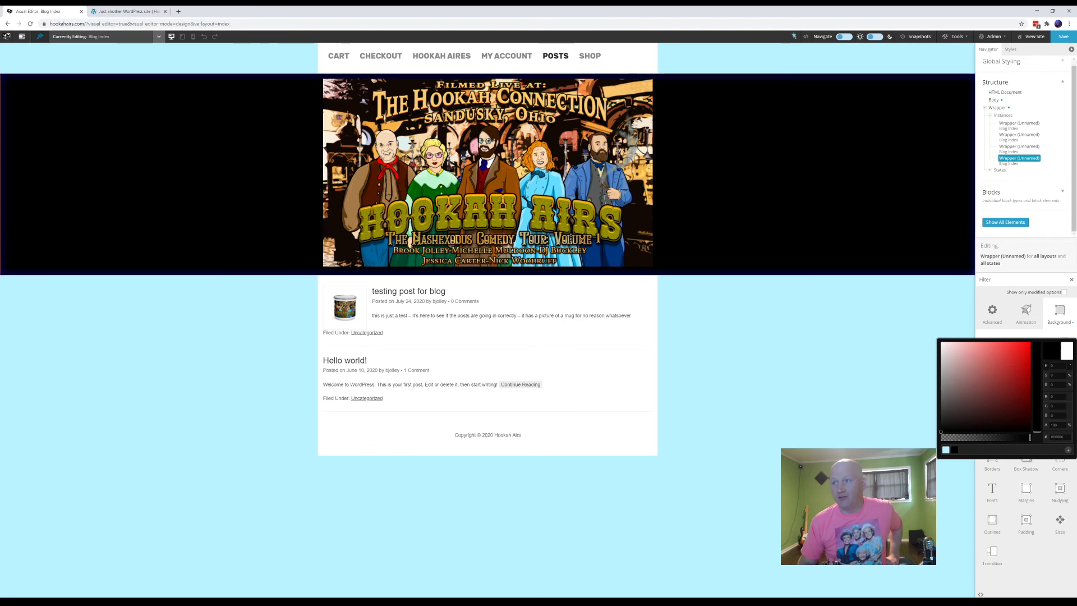
left_click(1057, 355)
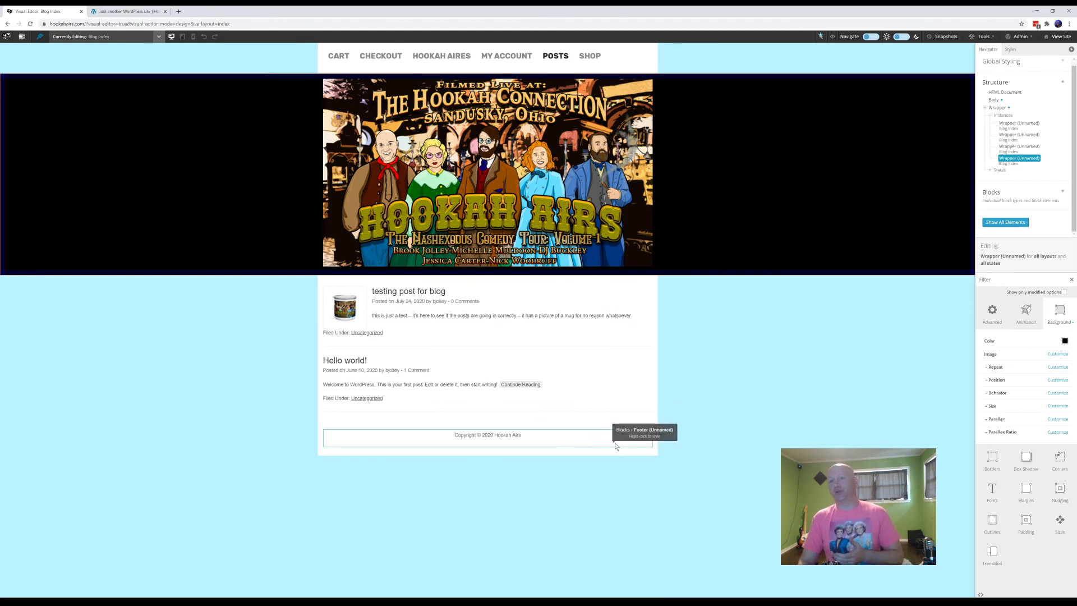
right_click(652, 442)
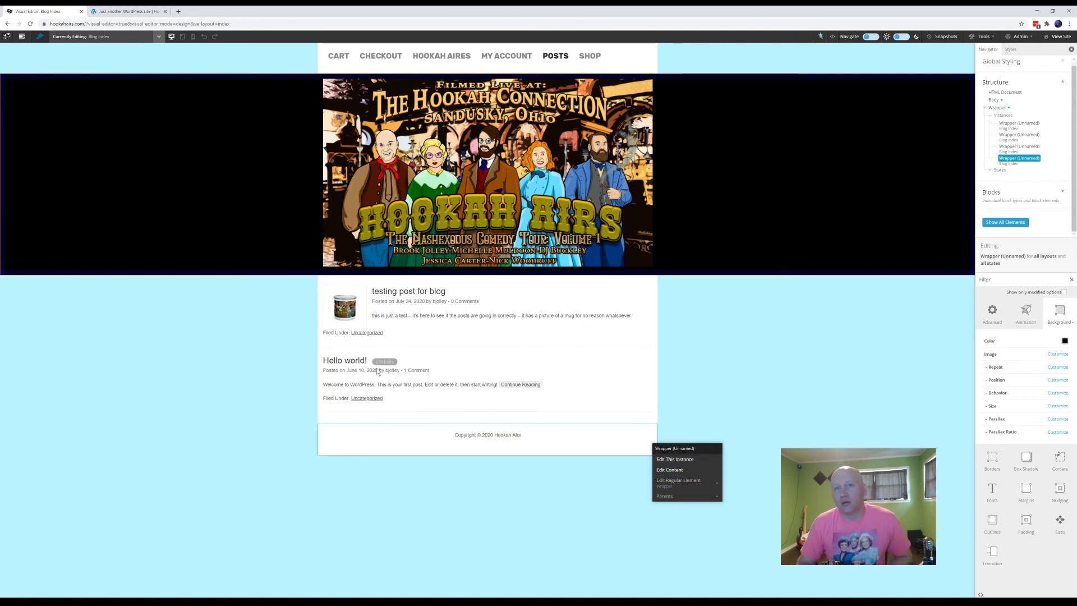
right_click(342, 361)
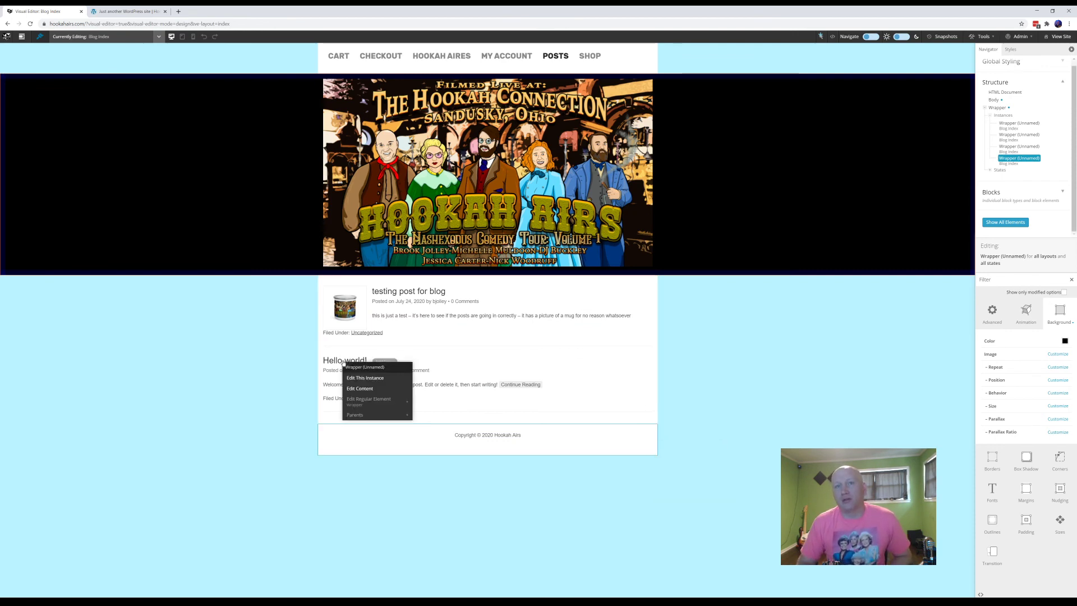
left_click(513, 349)
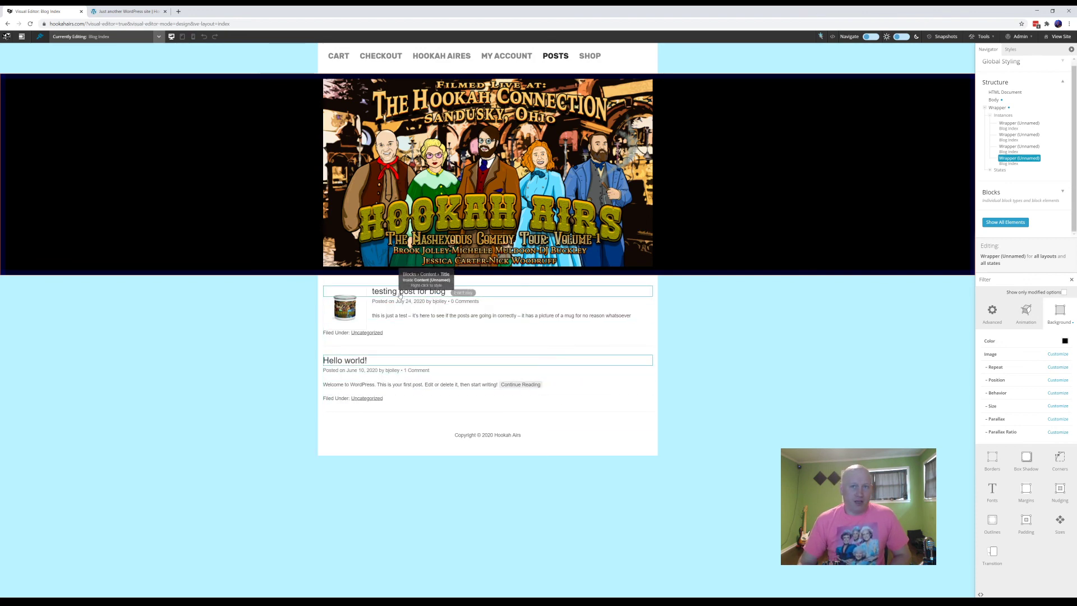
- Apply the Google web font Raleway to the regular Title element of the Content block for all layouts
right_click(399, 294)
mouse_move(443, 346)
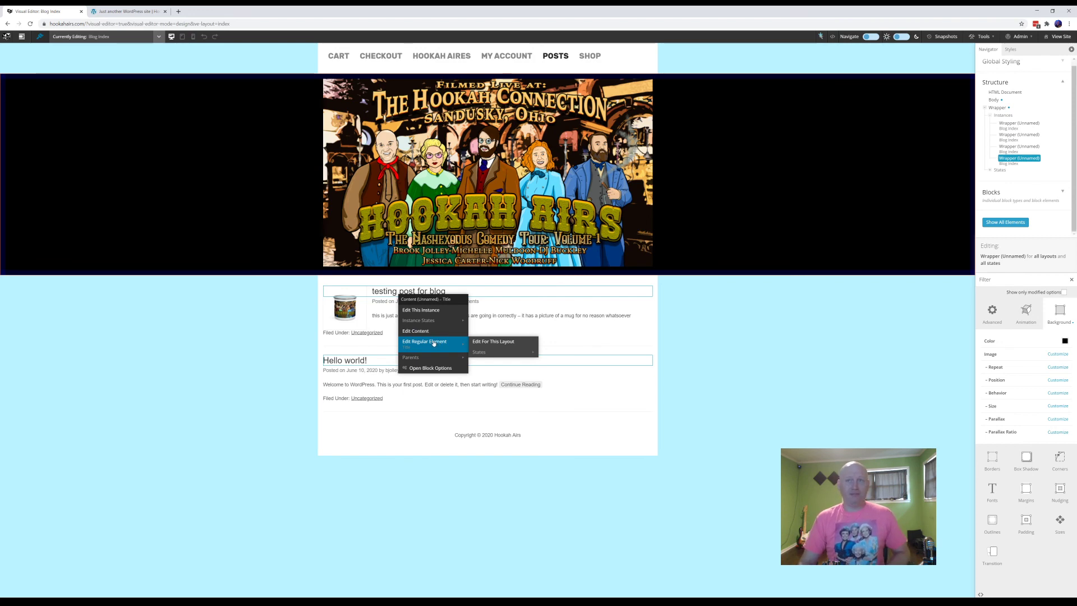
left_click(433, 344)
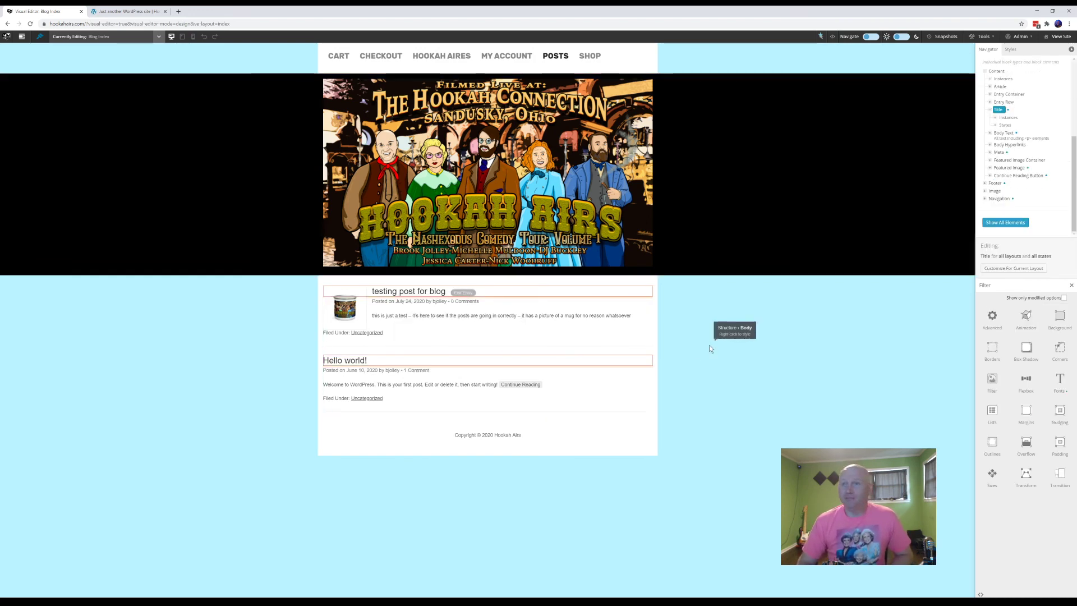
right_click(404, 292)
mouse_move(447, 347)
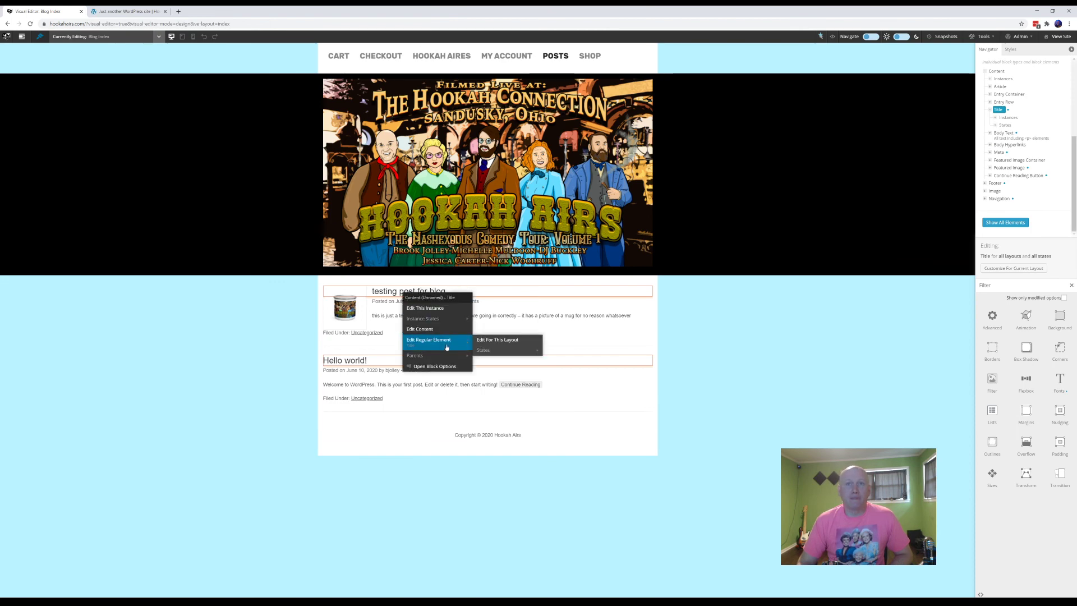
left_click(442, 345)
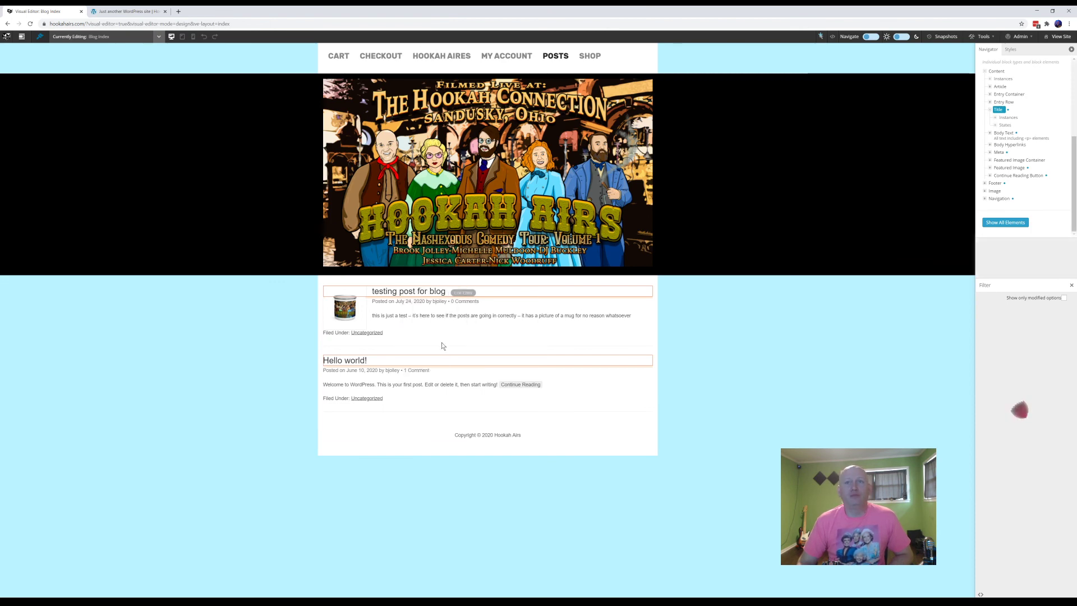
left_click(1060, 382)
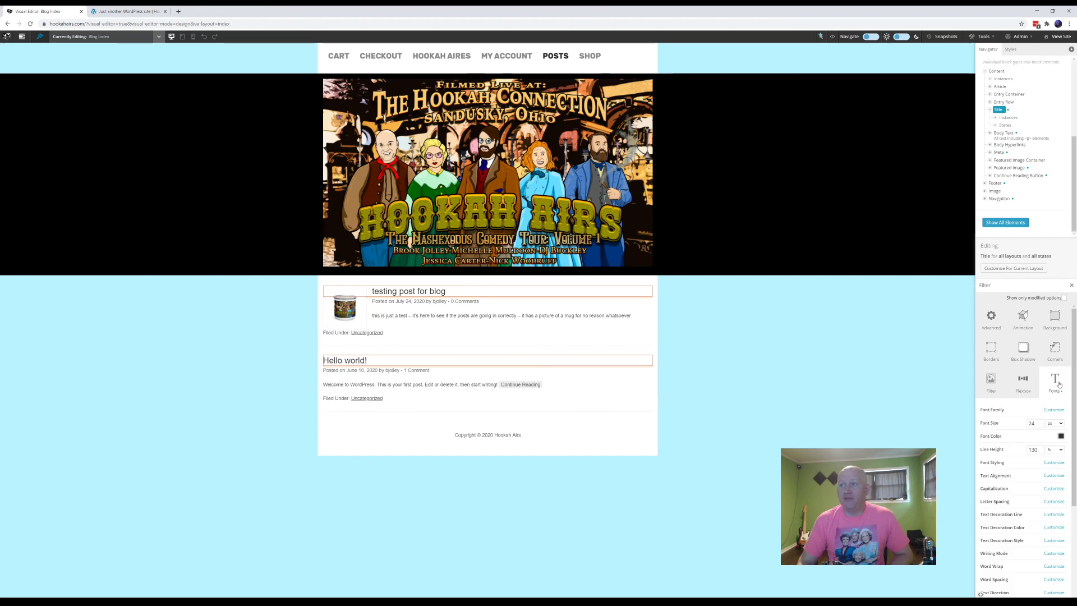
left_click(1049, 410)
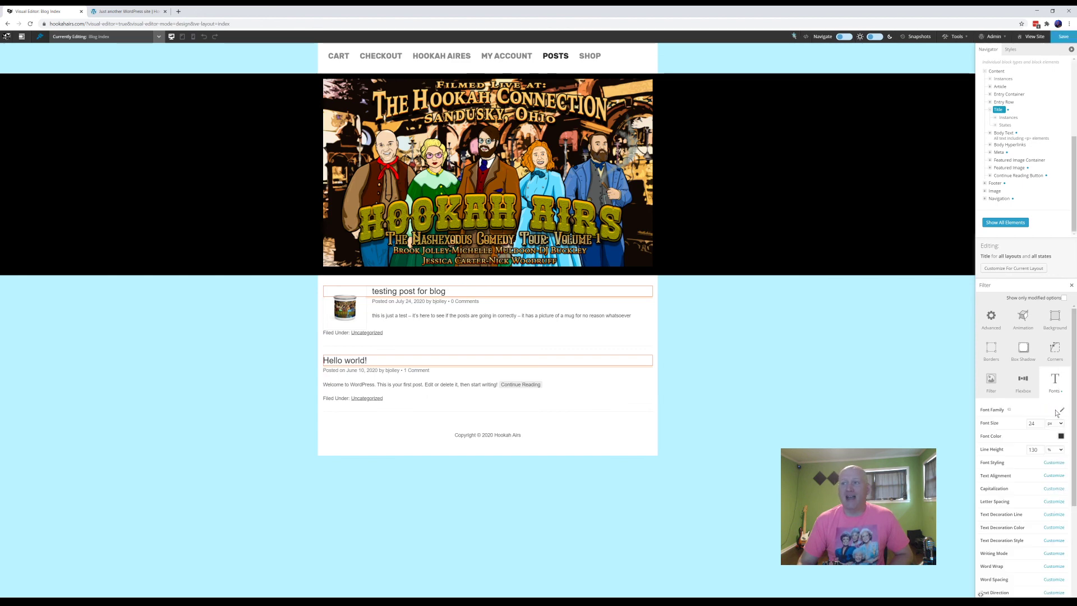
left_click(1062, 412)
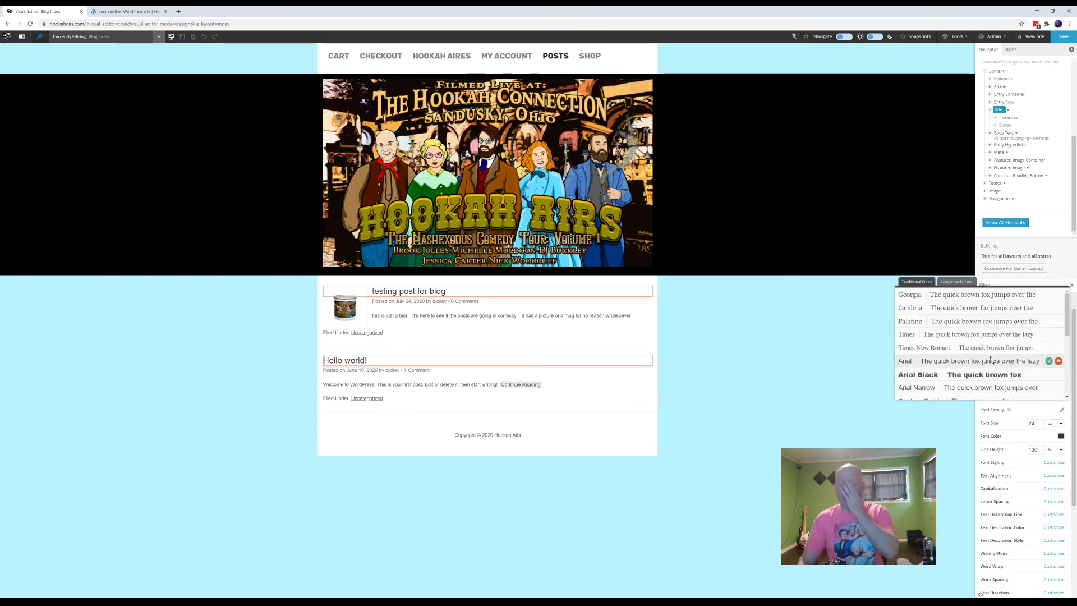
left_click(947, 283)
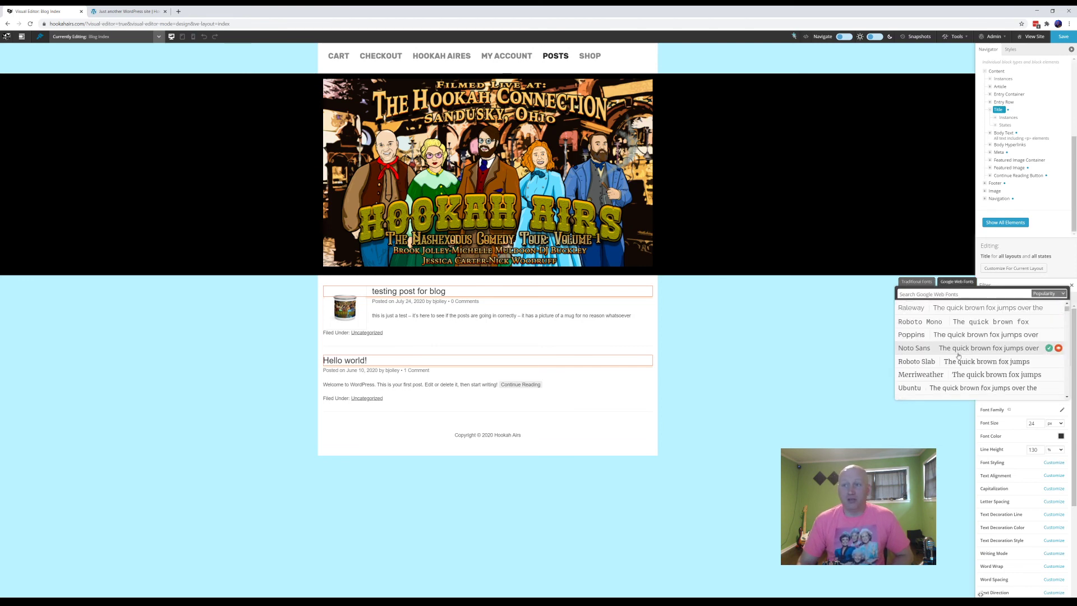
scroll(956, 354, "up", 3)
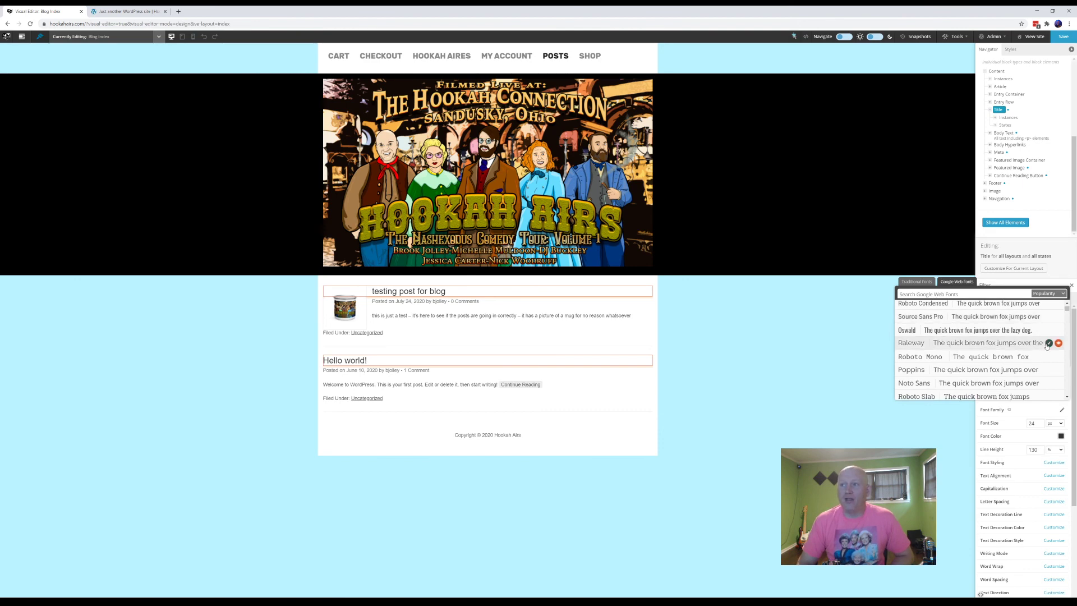
left_click(1048, 342)
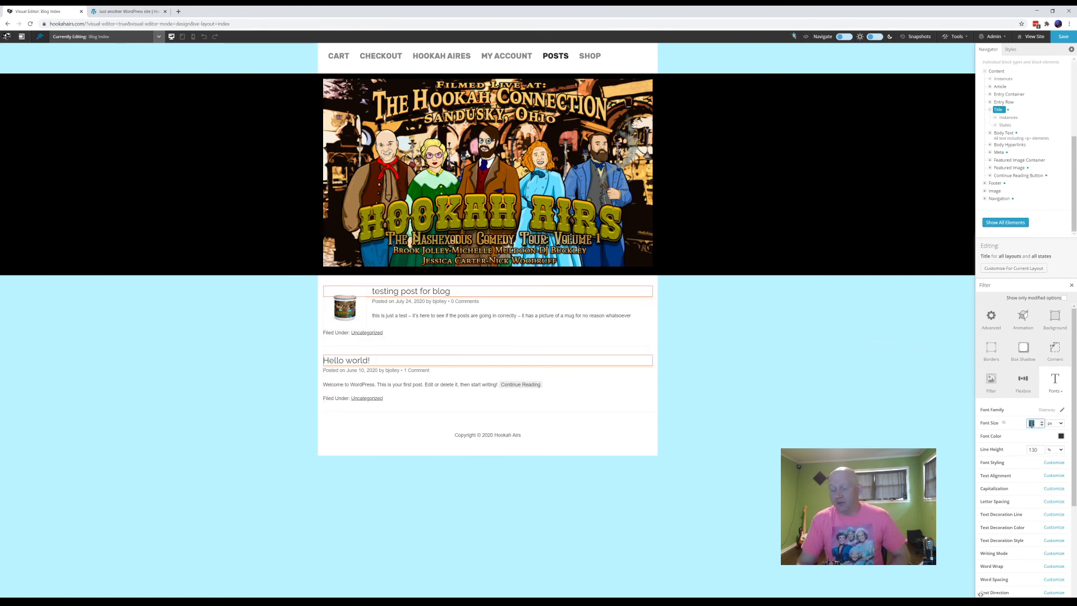
- Set the post titles' font size to 28 px and their capitalization to Small Caps
key("BackSpace")
type("8")
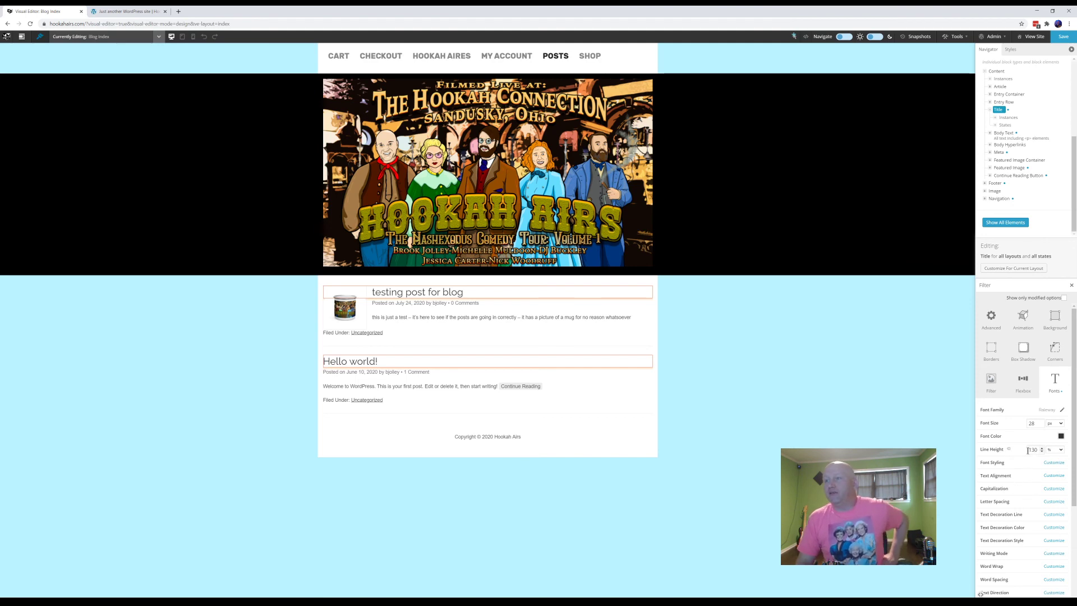
scroll(1025, 507, "down", 3)
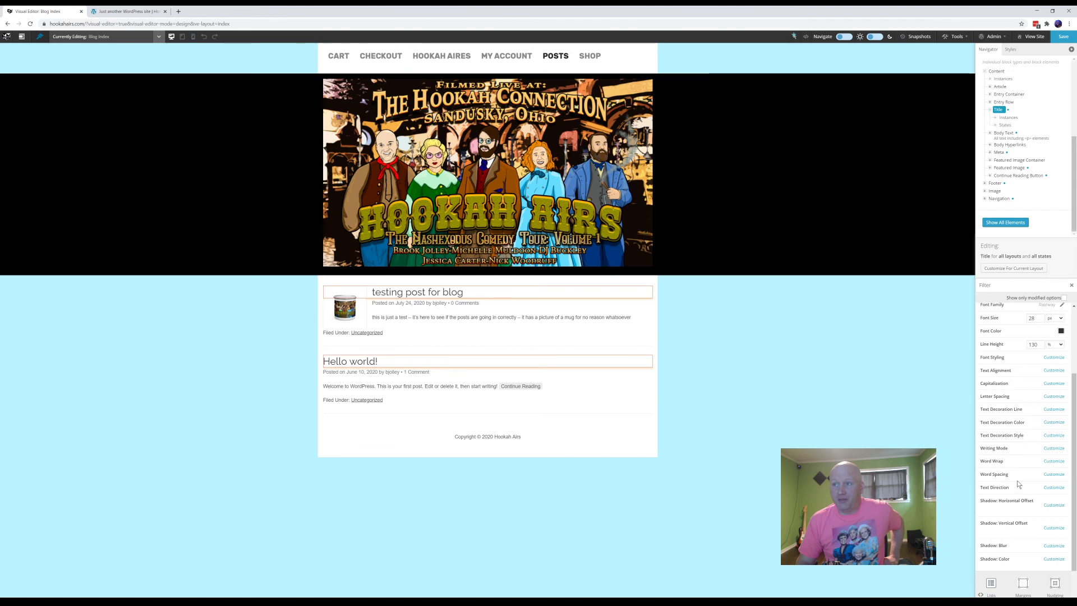
scroll(1018, 480, "up", 2)
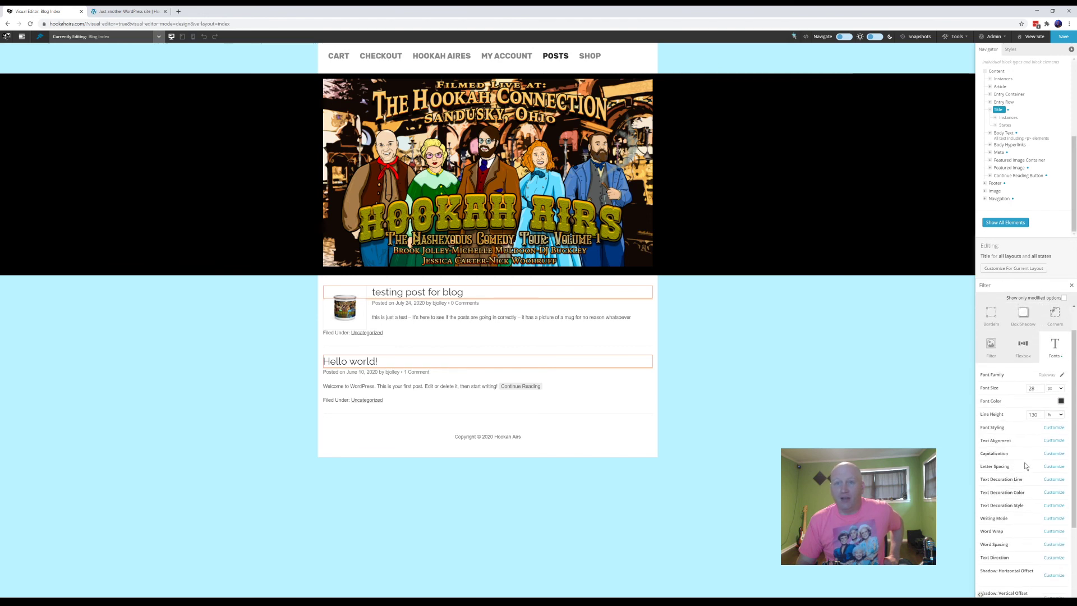
left_click(1045, 454)
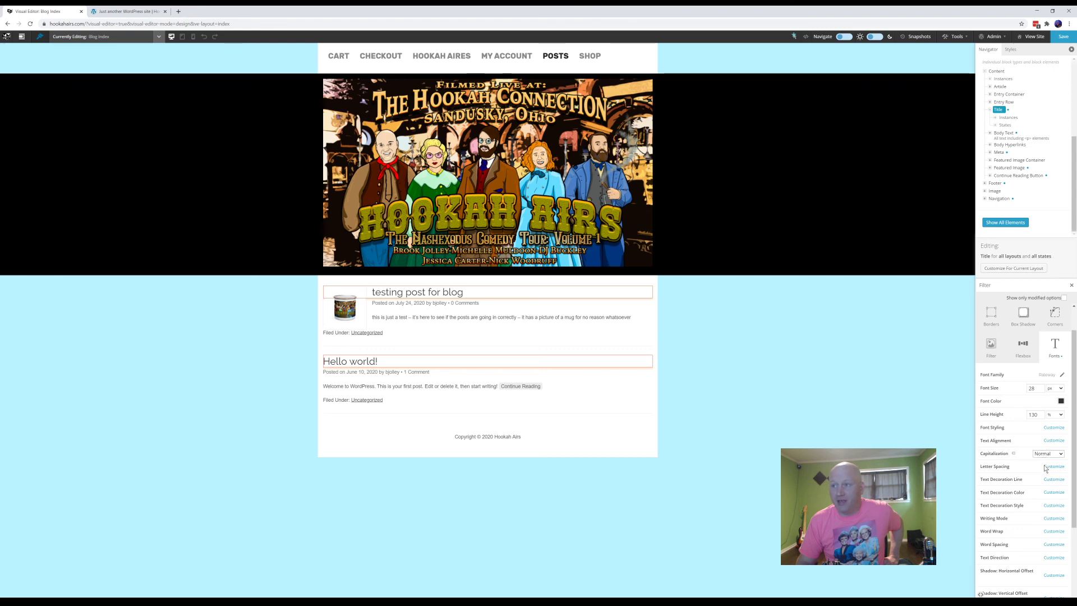
left_click(1044, 481)
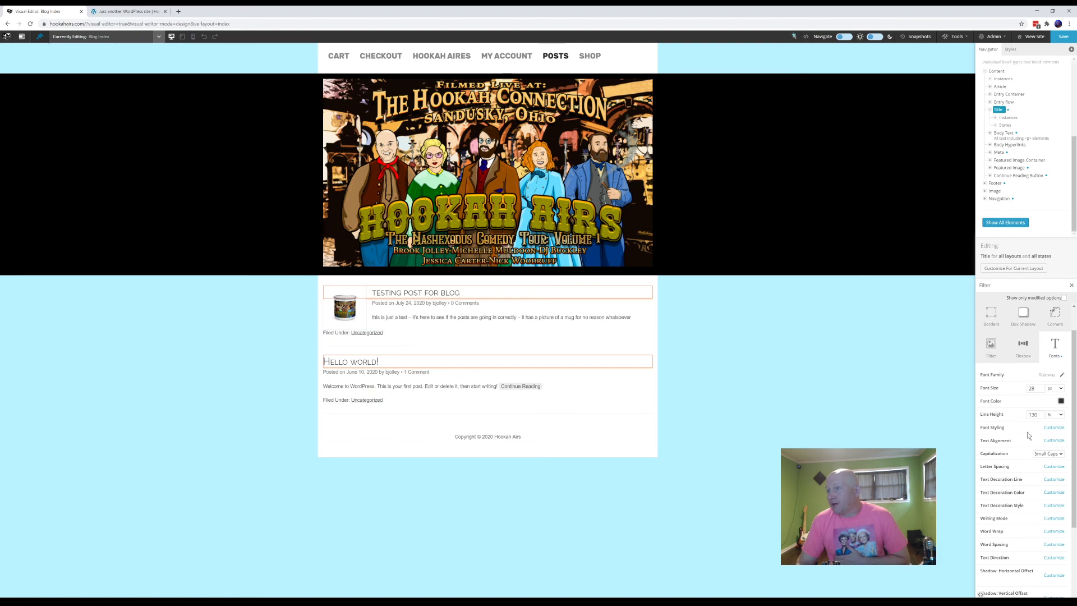
scroll(1018, 430, "up", 1)
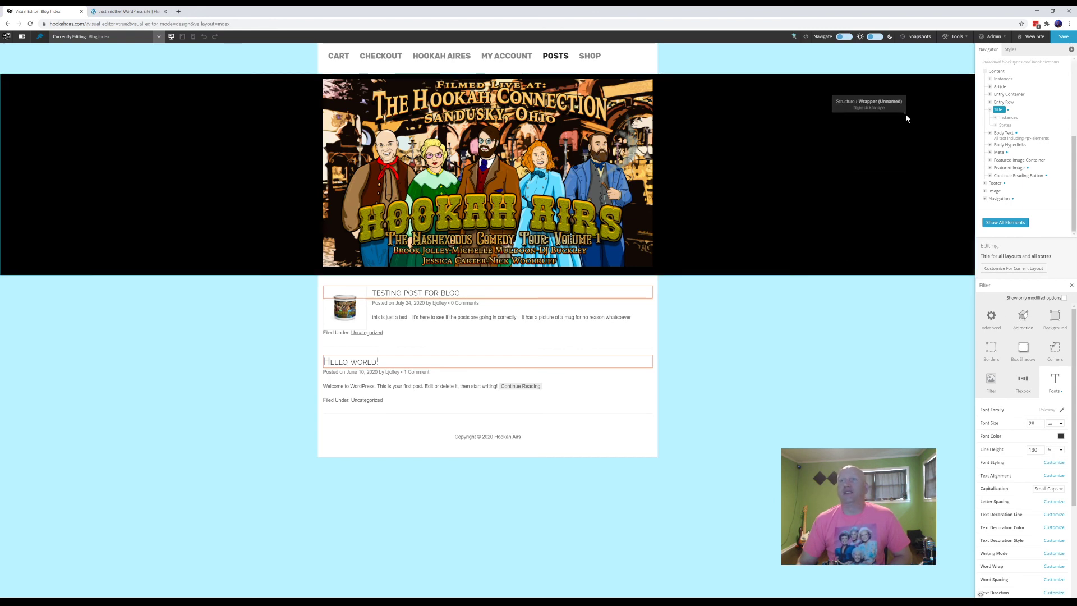
- Create a snapshot named "draft 1" and save the Blog Index layout changes
left_click(920, 37)
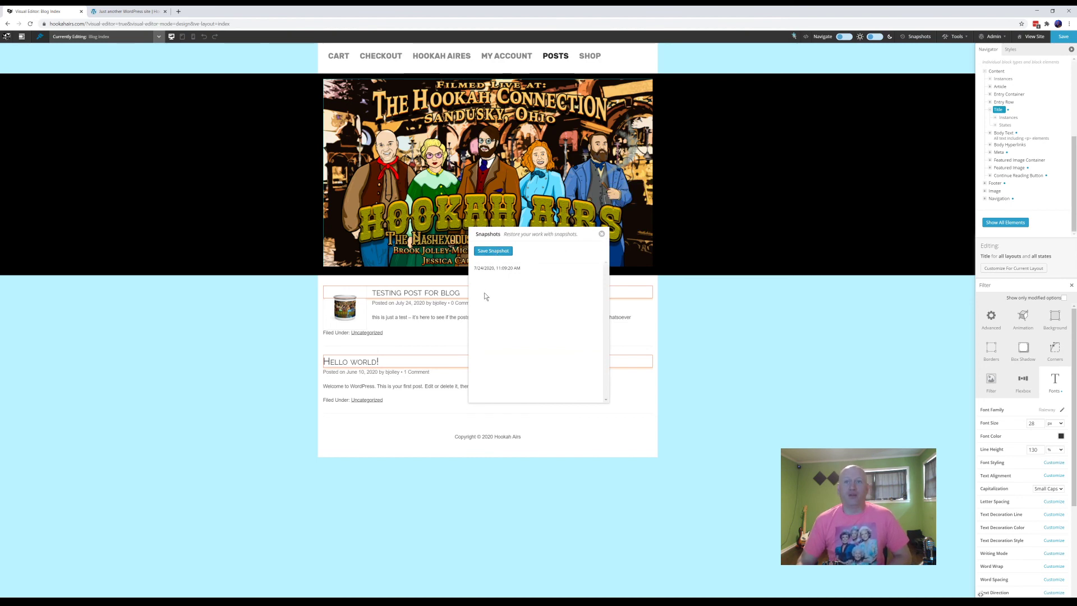
left_click(495, 252)
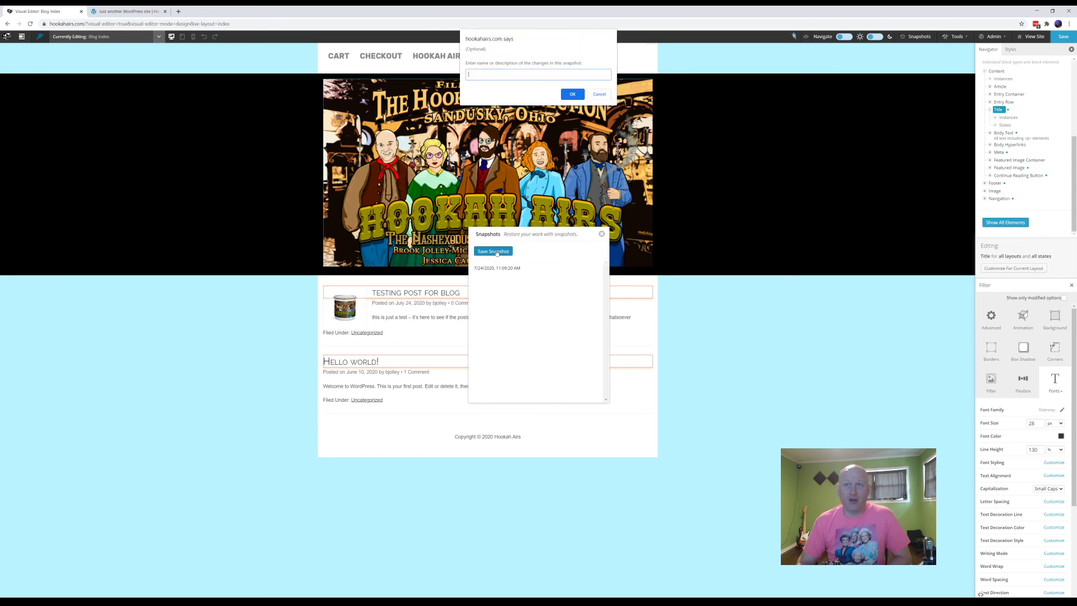
type("t 1")
left_click(569, 96)
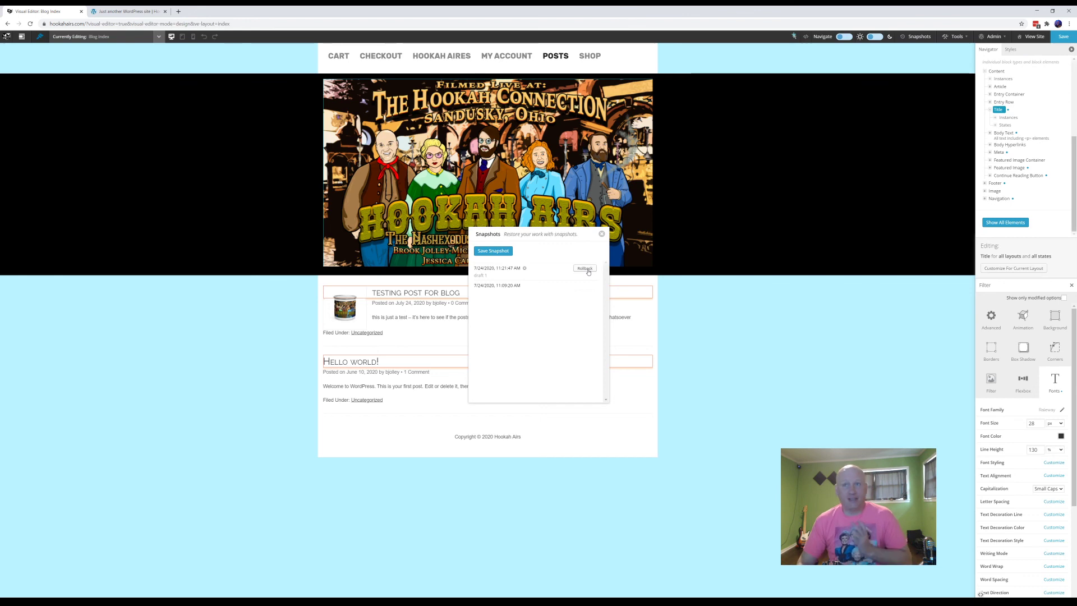
left_click(603, 235)
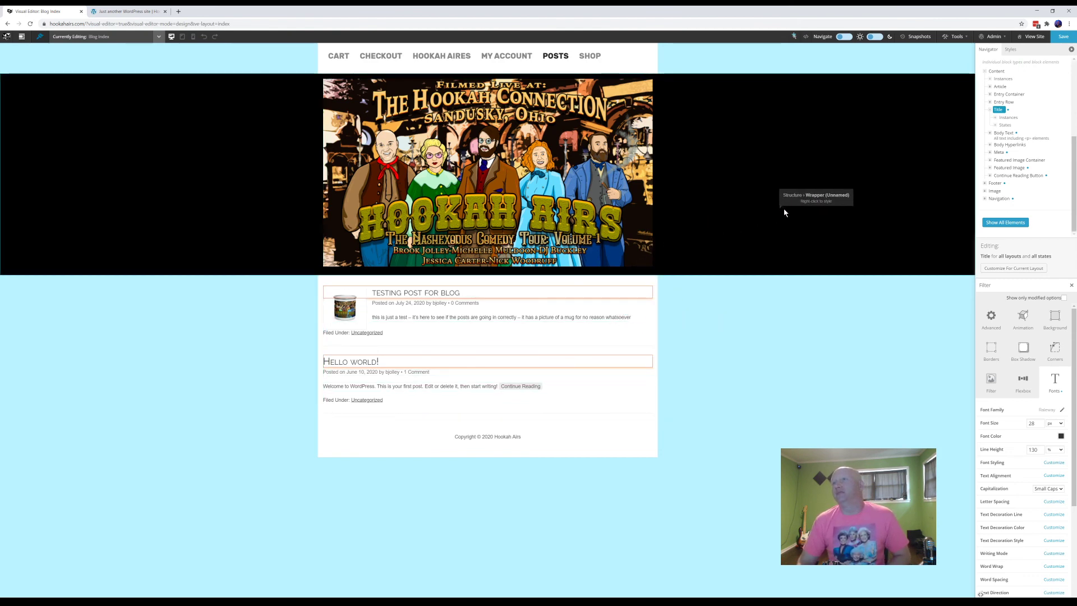
left_click(1064, 36)
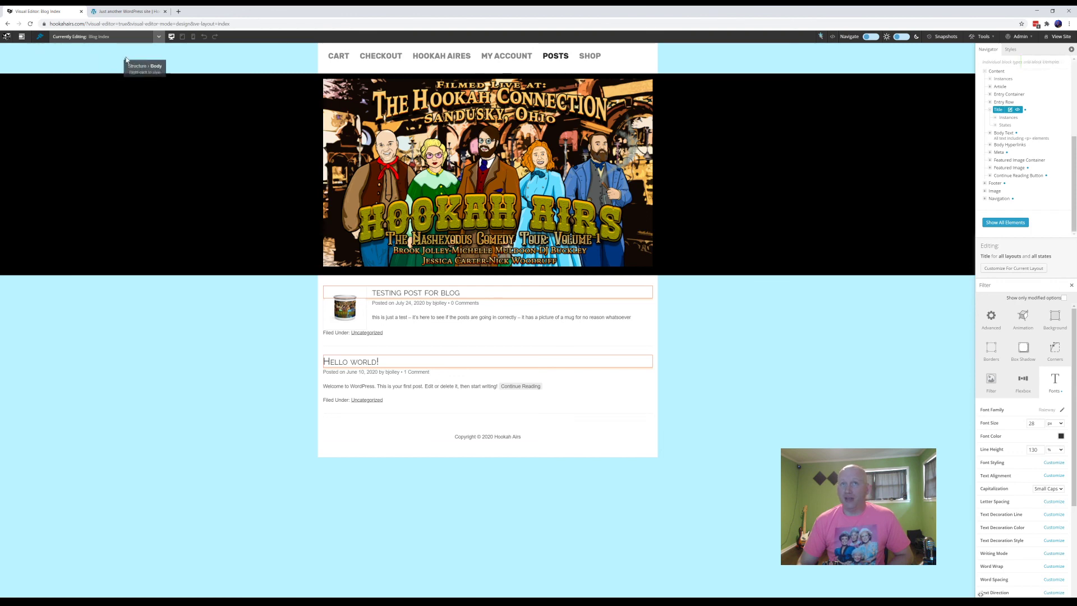
- Switch to the live site, refresh it, and check the titles and cover images on the Posts, Shop, Hookah Aires and Cart pages
left_click(107, 11)
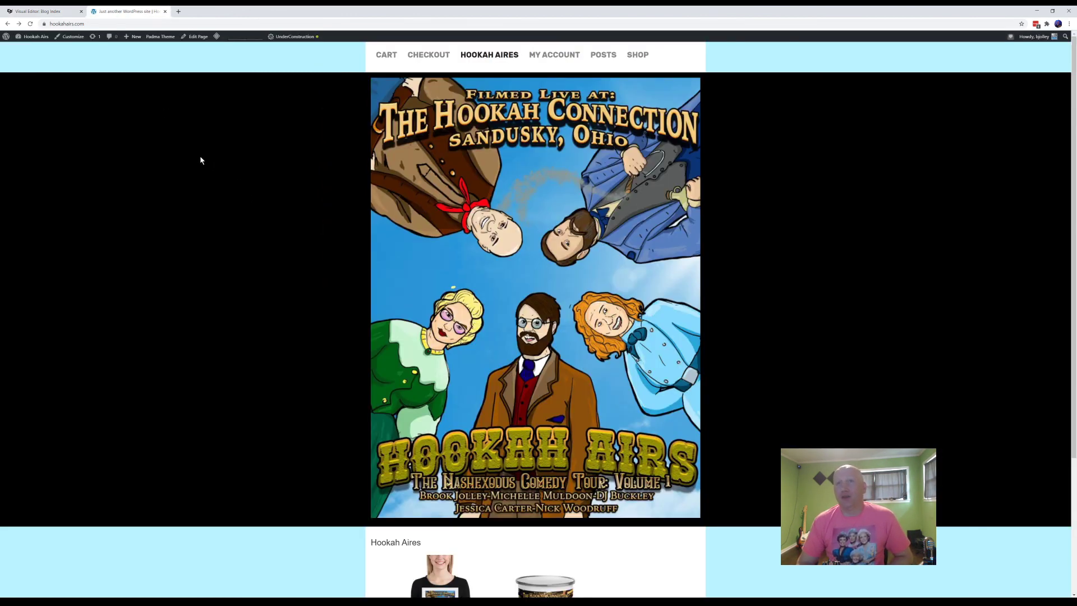
left_click(27, 37)
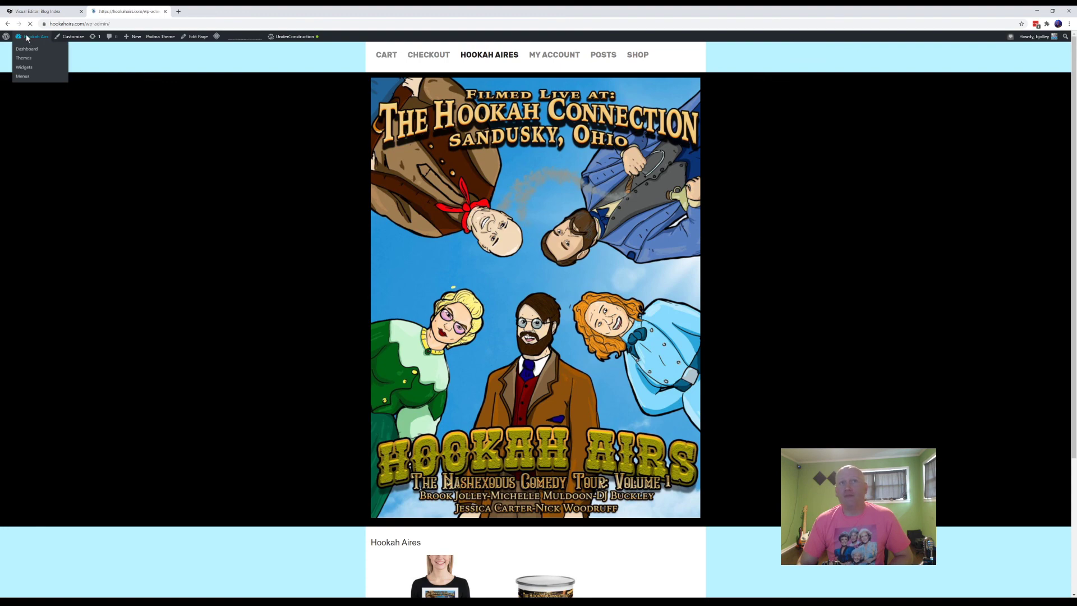
left_click(27, 37)
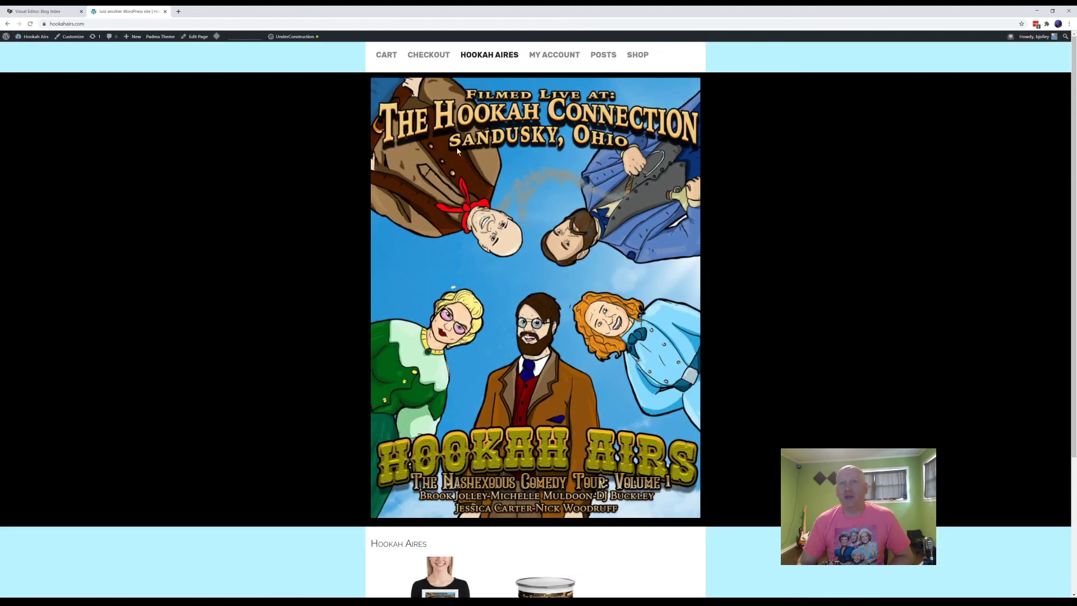
left_click(593, 56)
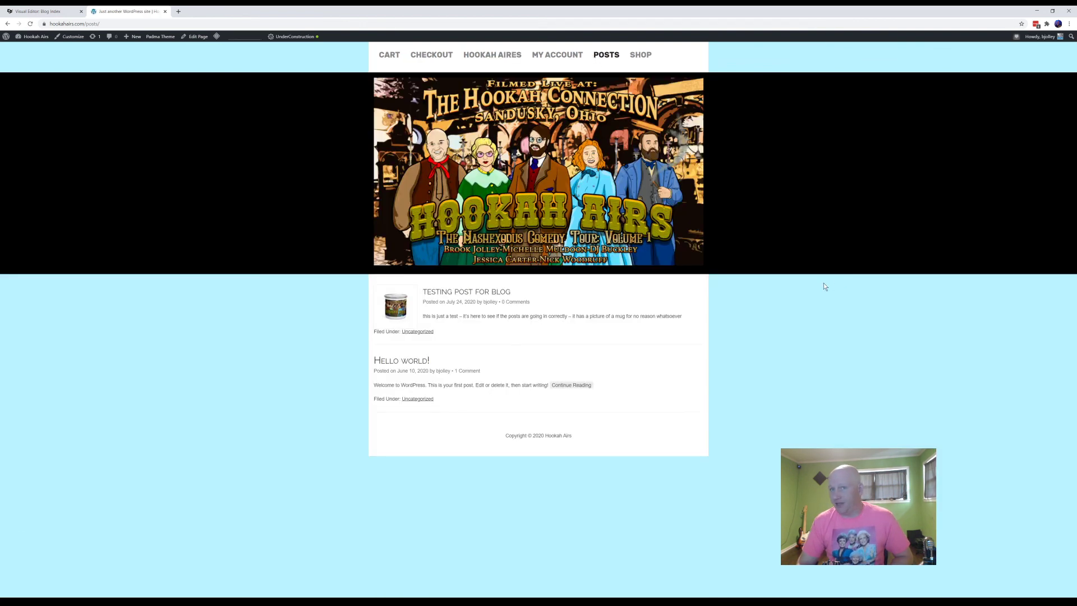
left_click(646, 56)
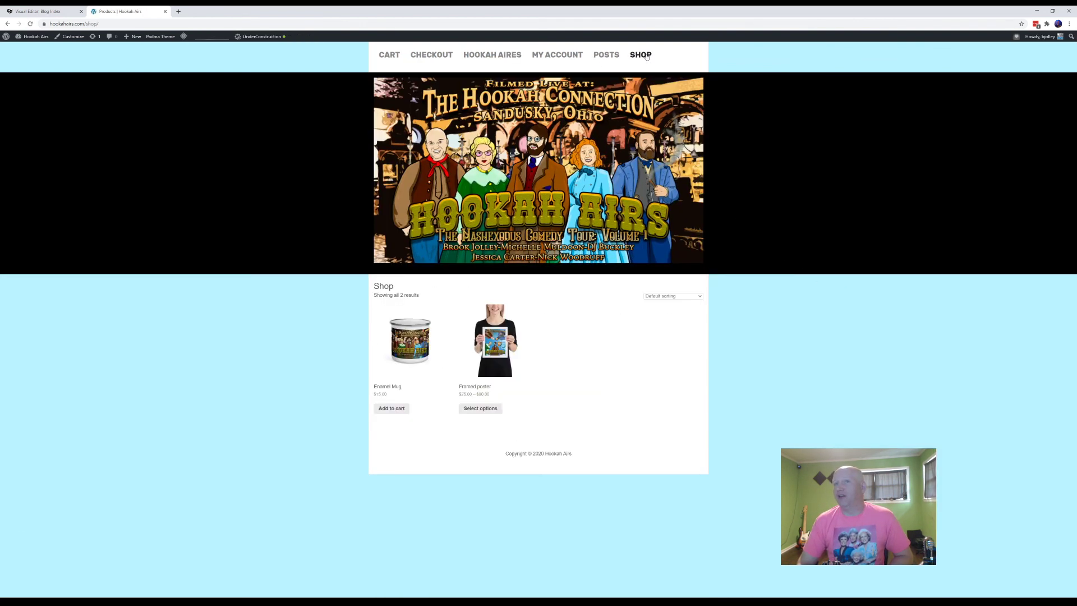
left_click(492, 55)
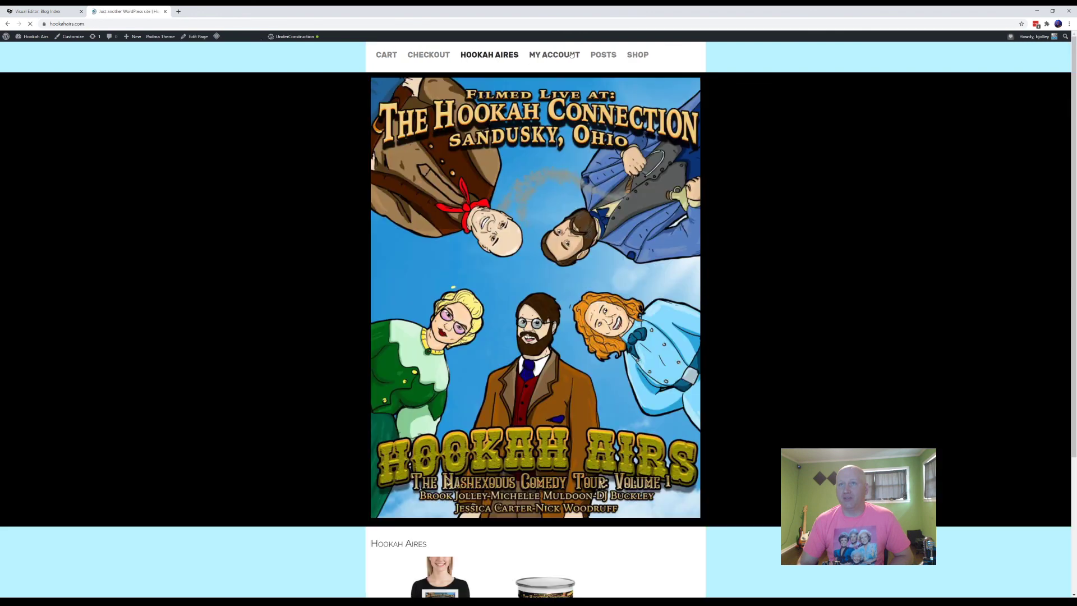
left_click(596, 55)
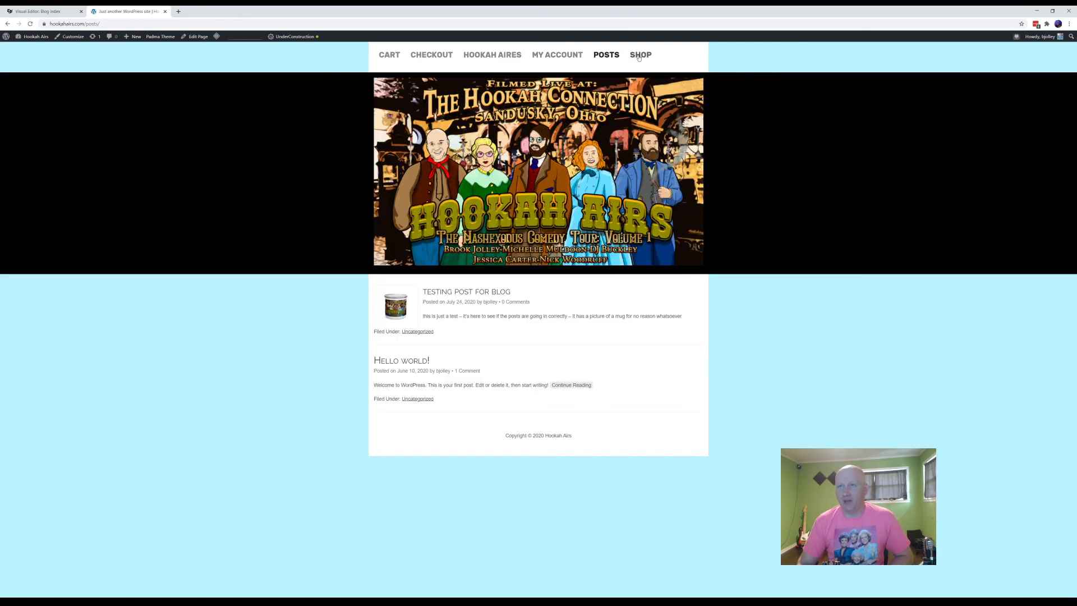
left_click(377, 55)
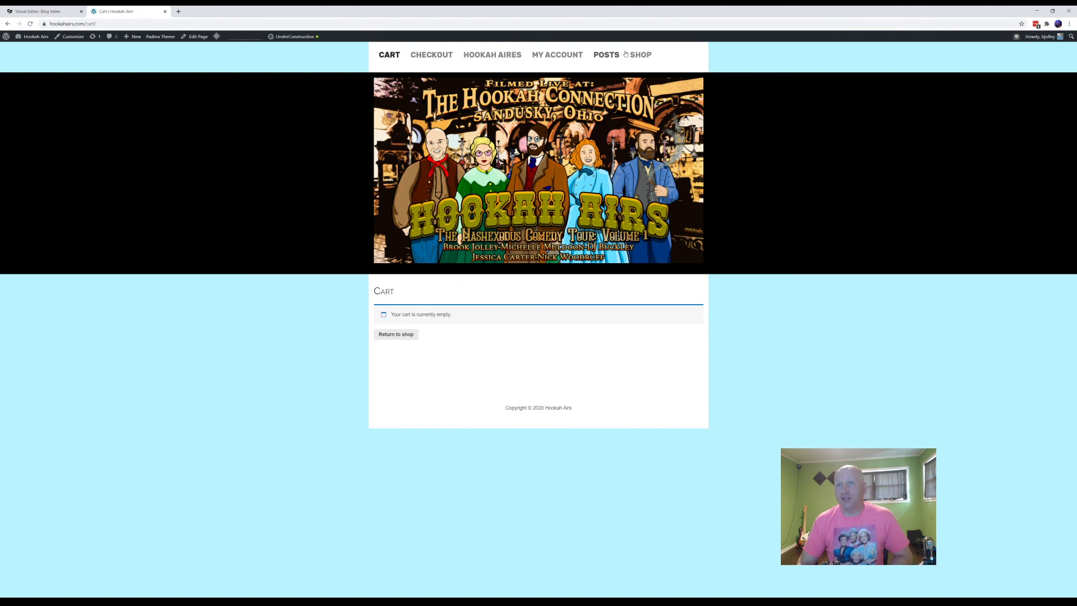
left_click(605, 55)
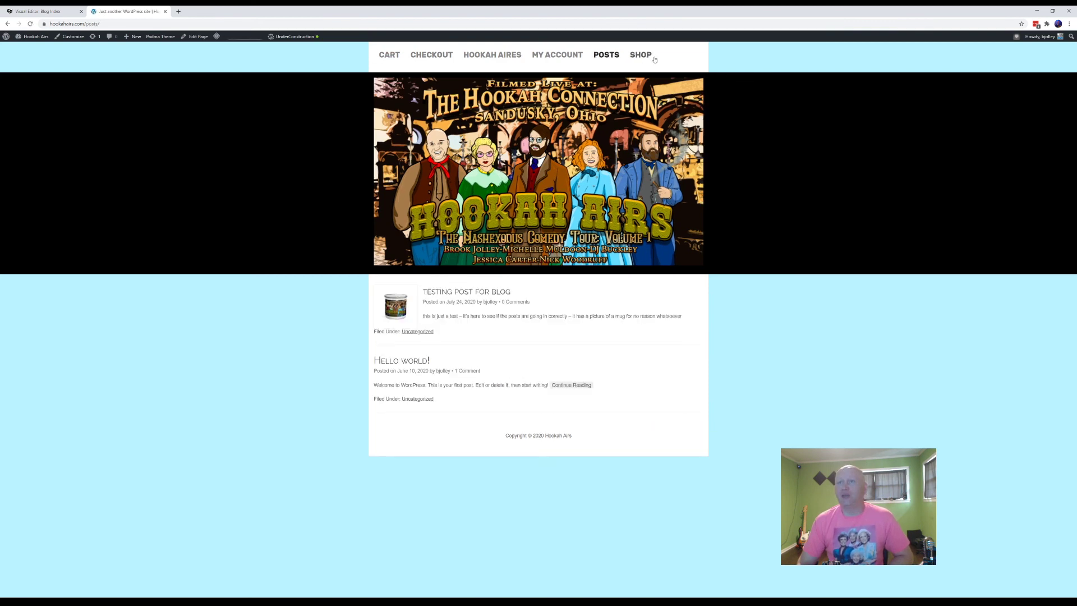